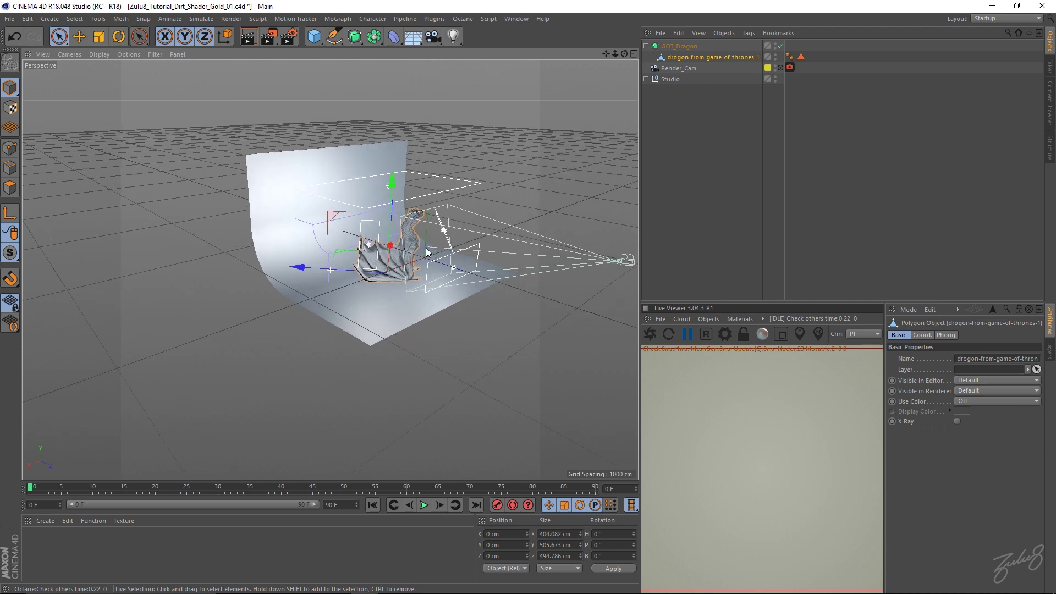
Look through Render_Cam and start the Octane live render of the dragon scene.
right_click_drag(375, 247, 386, 258, "alt")
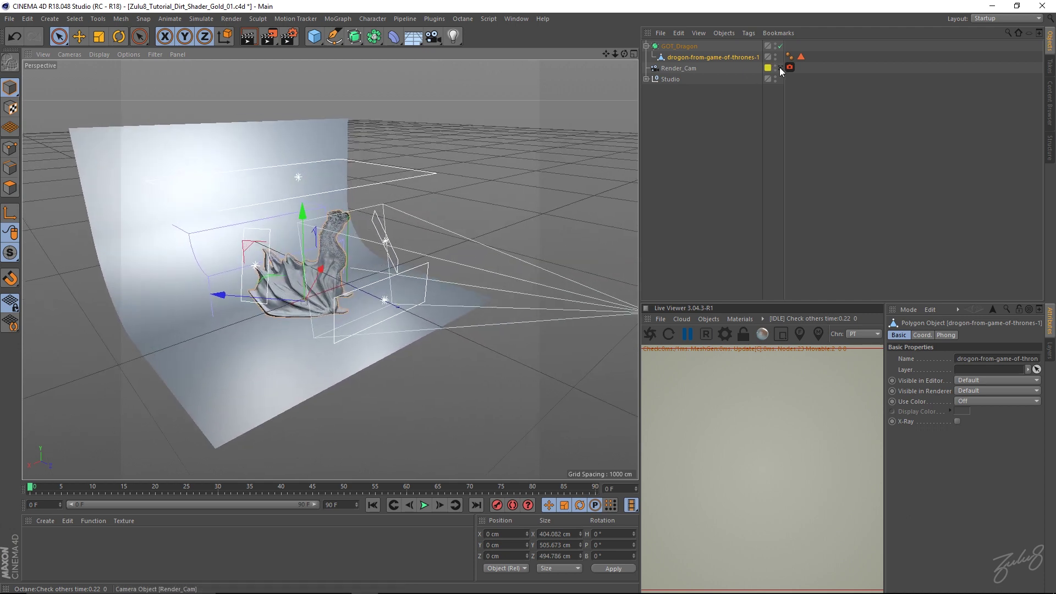
left_click(780, 68)
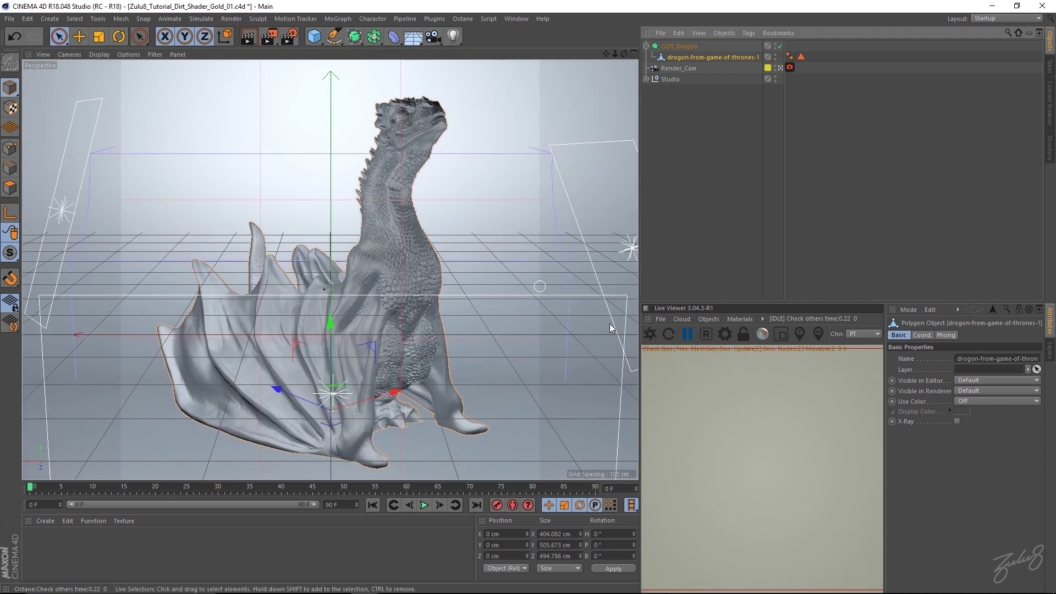
left_click(649, 334)
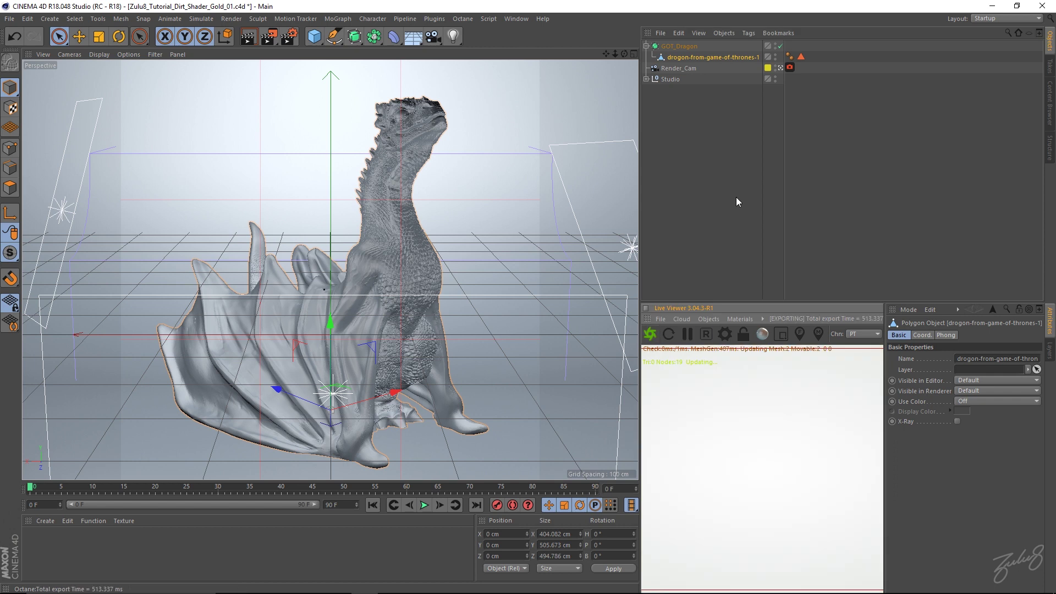
Review the Pathtracing kernel parameters in the Octane render settings.
left_click(725, 334)
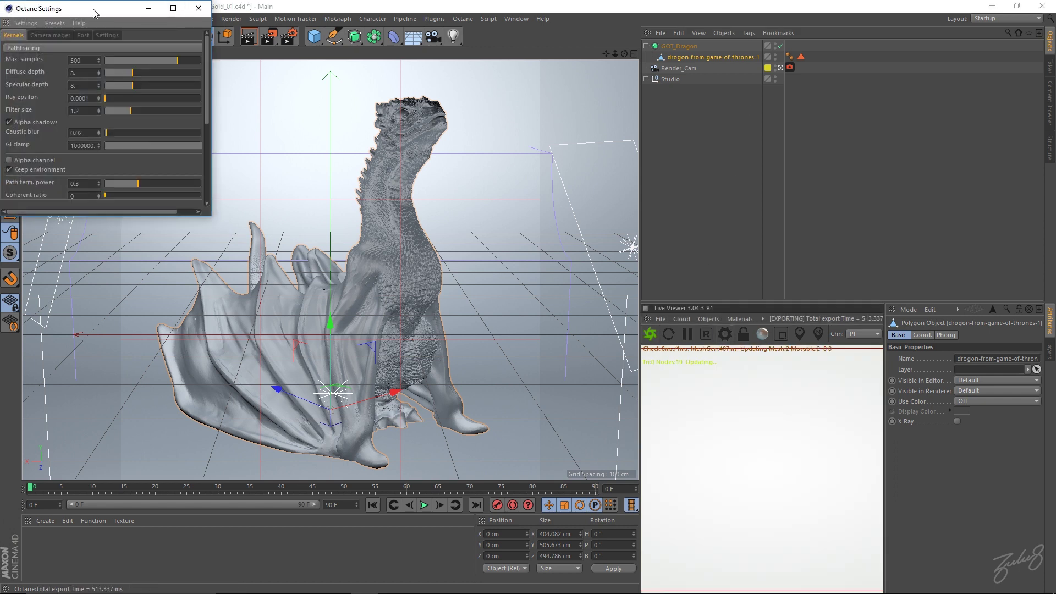
left_click_drag(95, 10, 113, 62)
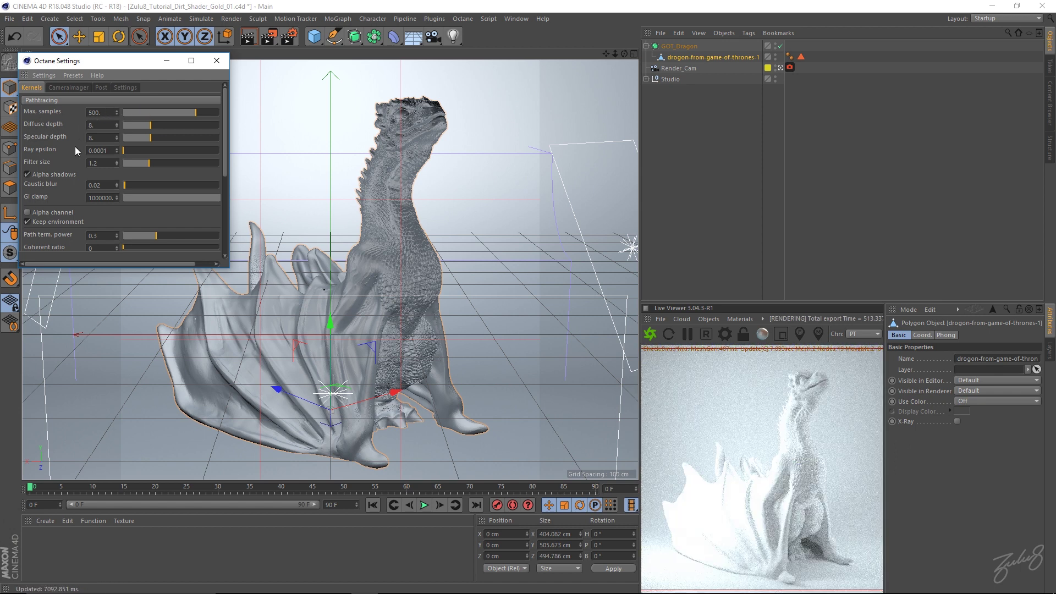
left_click(217, 61)
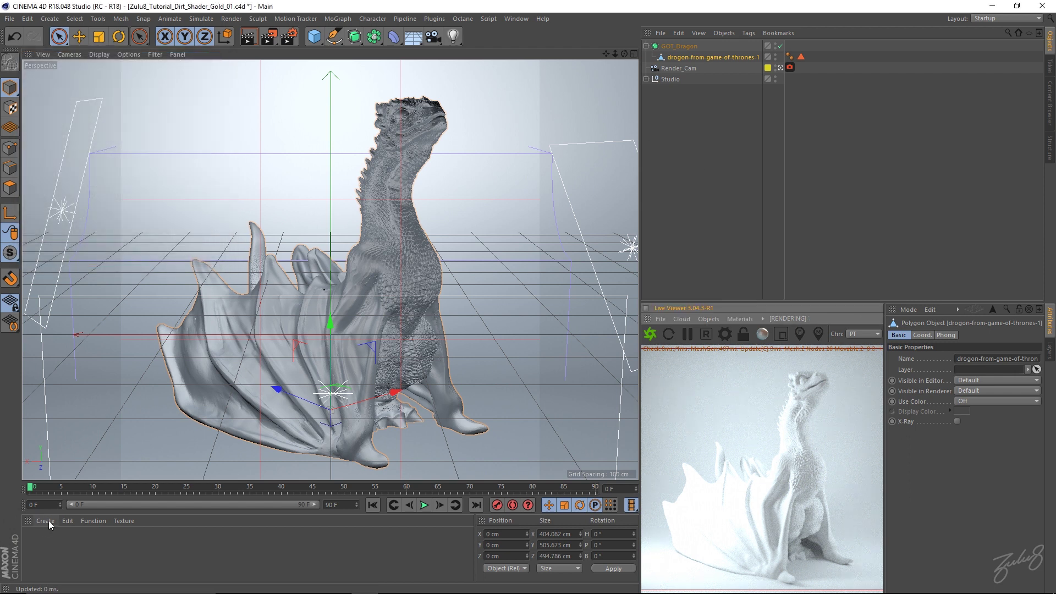
Create an Octane Material for the studio backdrop.
left_click(67, 520)
mouse_move(45, 520)
mouse_move(99, 442)
mouse_move(209, 422)
left_click(278, 422)
Set the new material's diffuse color to dark grey, about 0.033 per channel, and apply it to the studio backdrop.
double_click(35, 541)
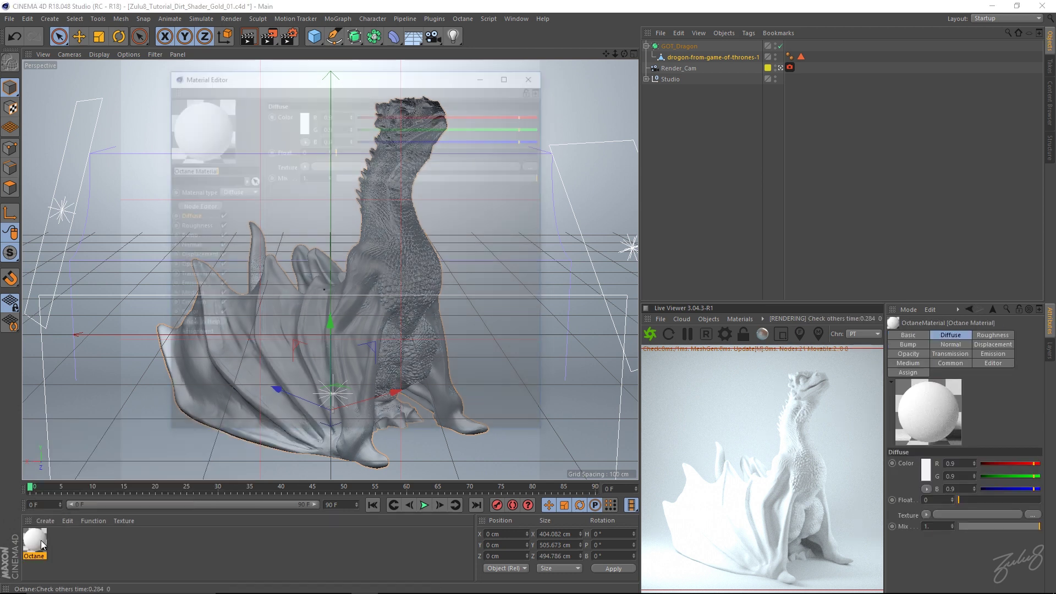
left_click(303, 120)
left_click_drag(324, 135, 279, 139)
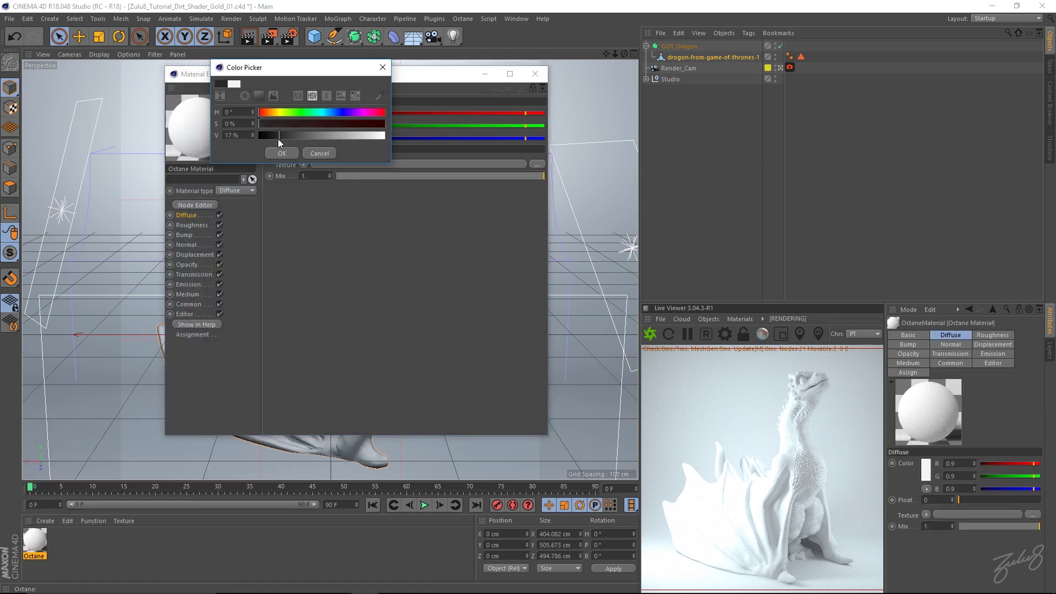
left_click(281, 153)
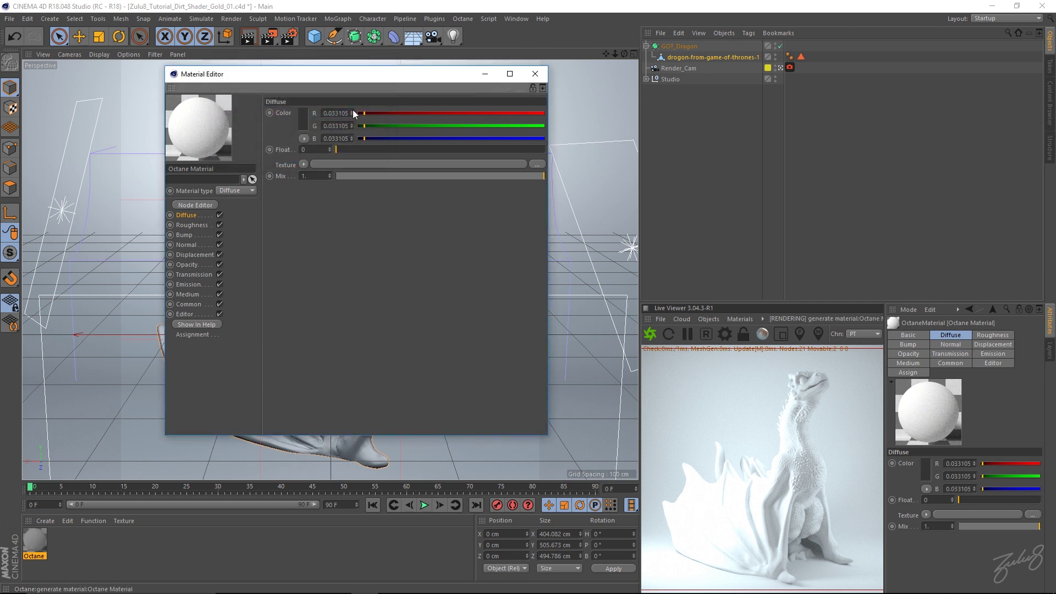
left_click_drag(80, 523, 161, 338)
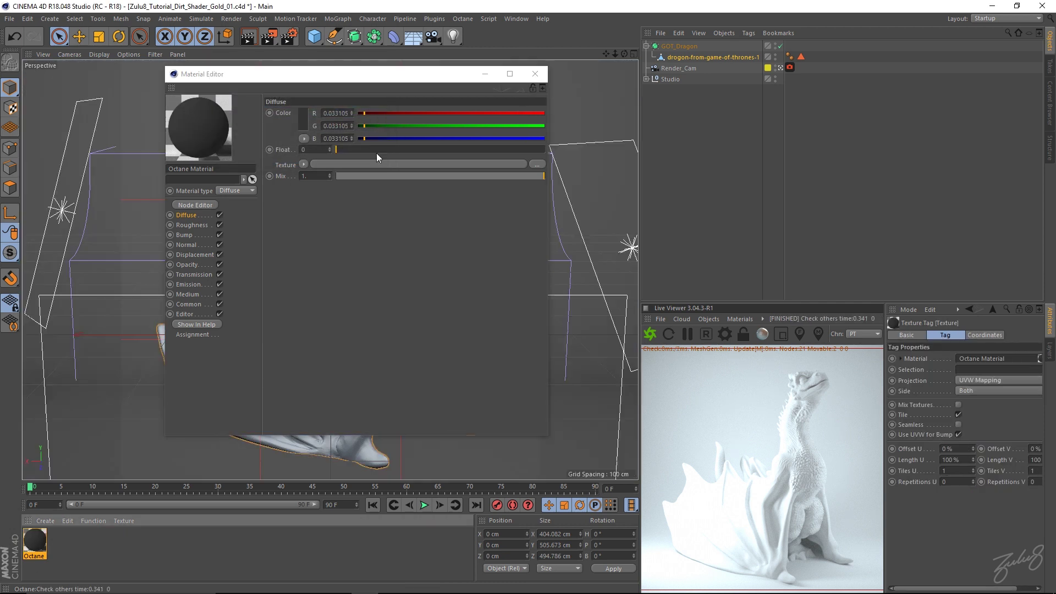
left_click(535, 74)
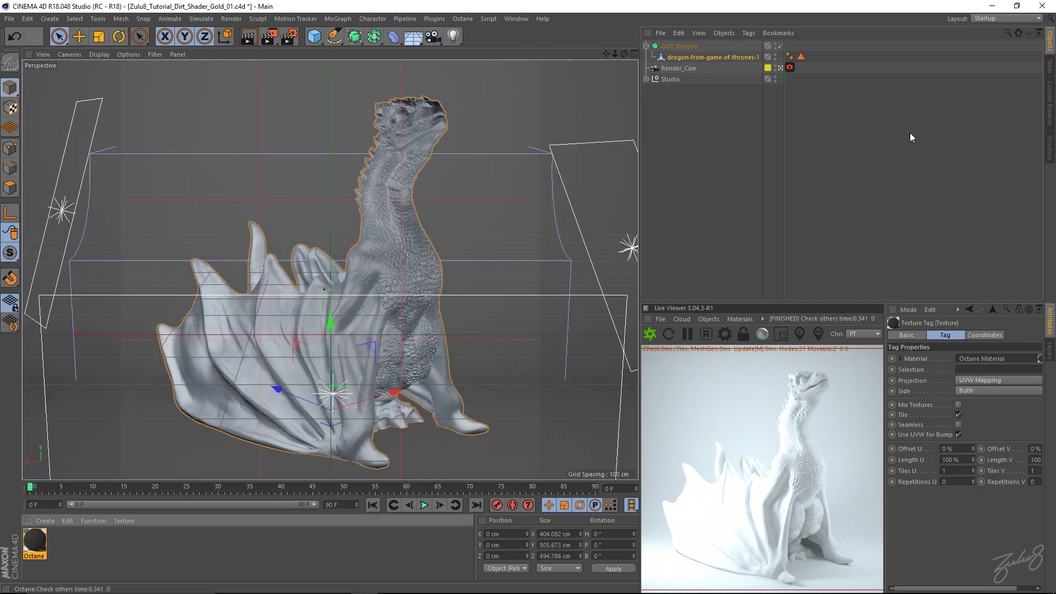
Rename the dark grey backdrop material as usadnvujw.
double_click(34, 543)
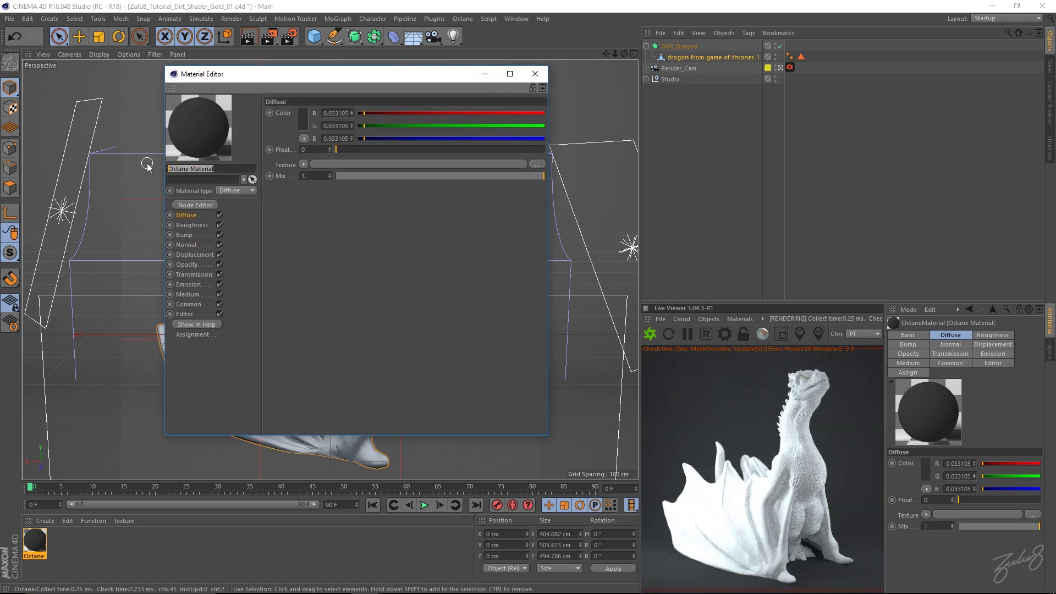
type("usadnvujw")
key("Return")
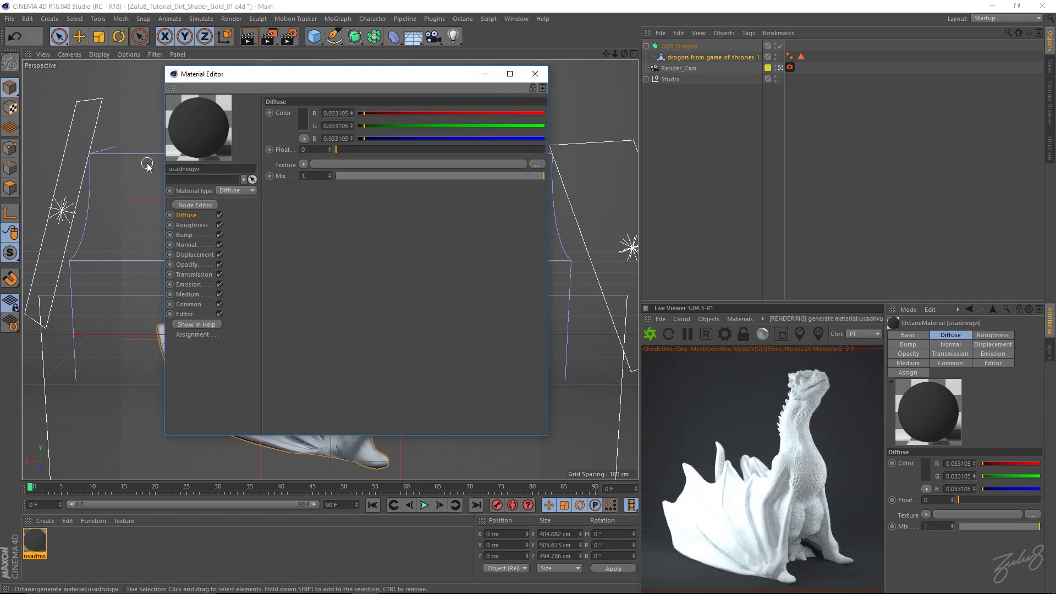
left_click(535, 74)
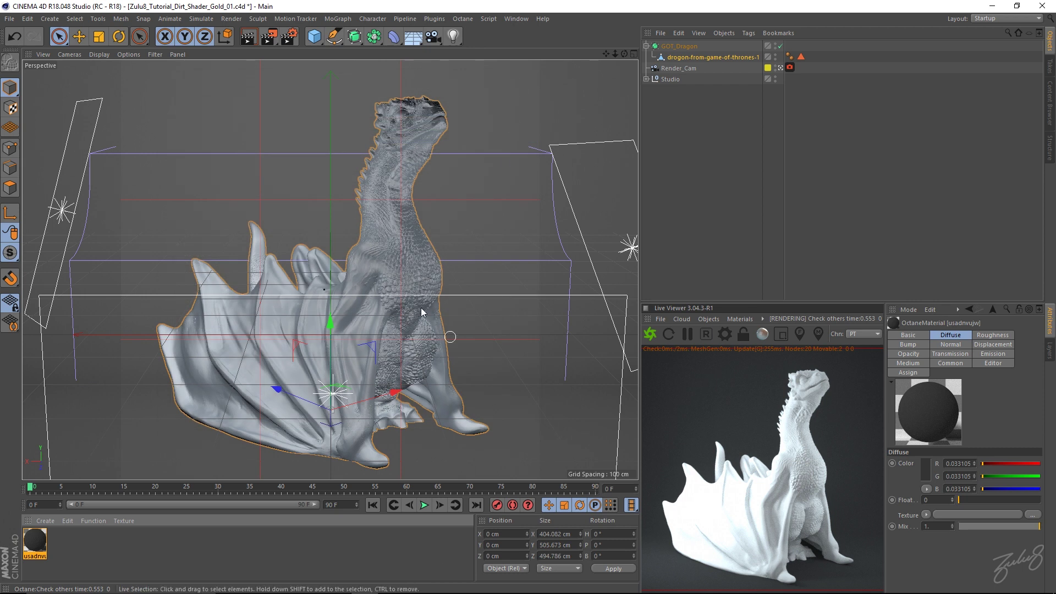
Create a second Octane Material alongside the backdrop material.
left_click(276, 546)
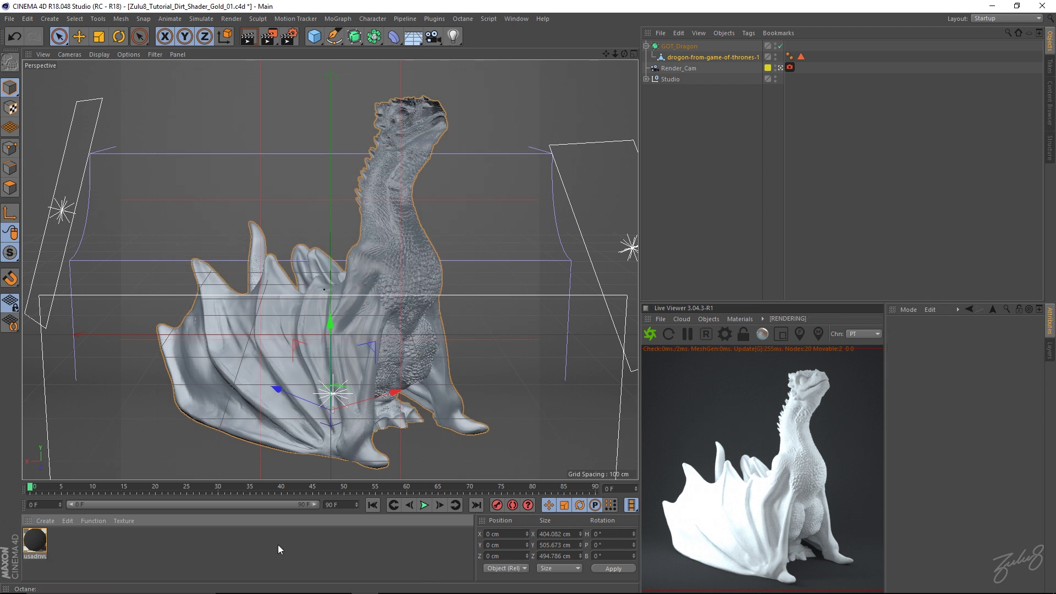
left_click(46, 521)
mouse_move(77, 439)
mouse_move(211, 421)
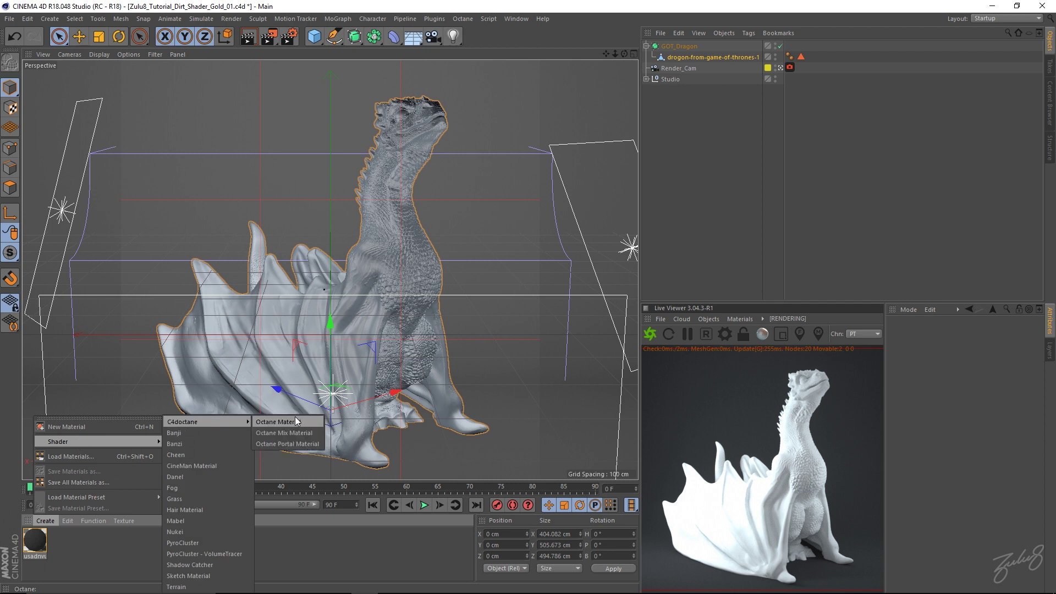
left_click(278, 421)
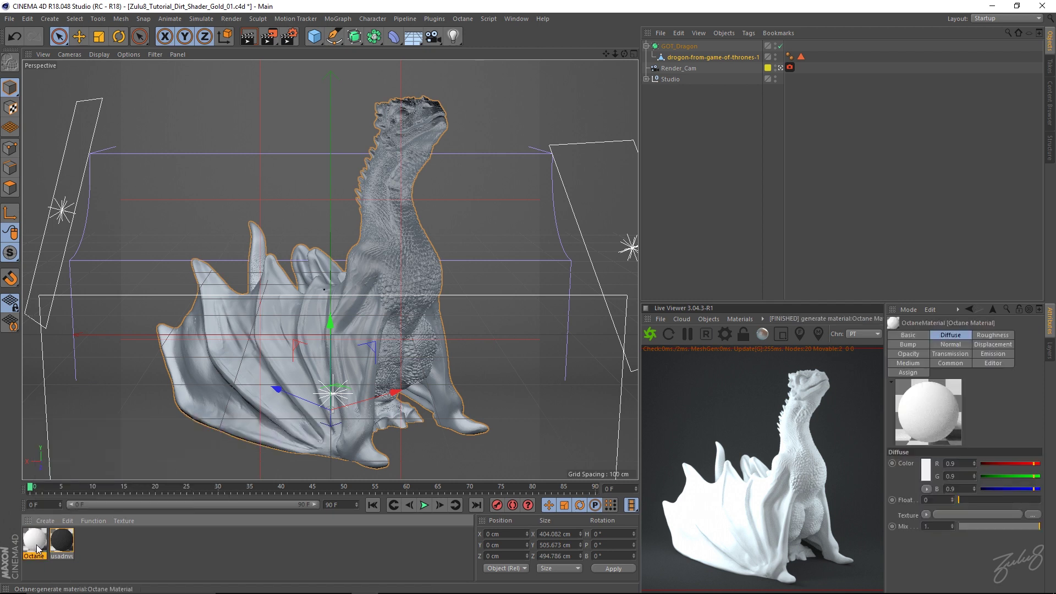
Change the second material's type to Glossy and set its index to 6.
double_click(35, 542)
left_click(246, 190)
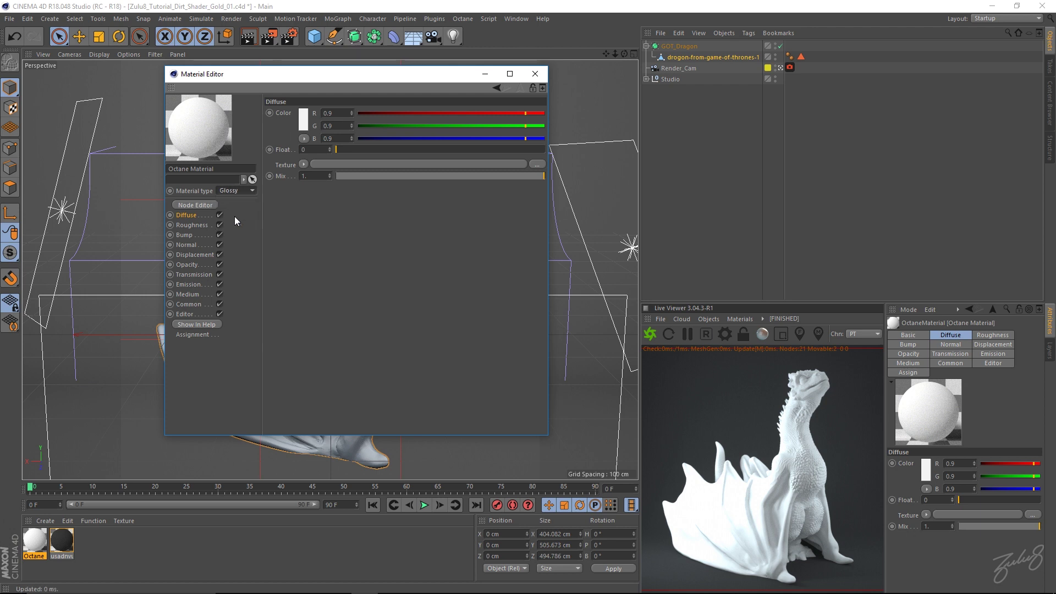
left_click(231, 214)
left_click(183, 304)
double_click(318, 113)
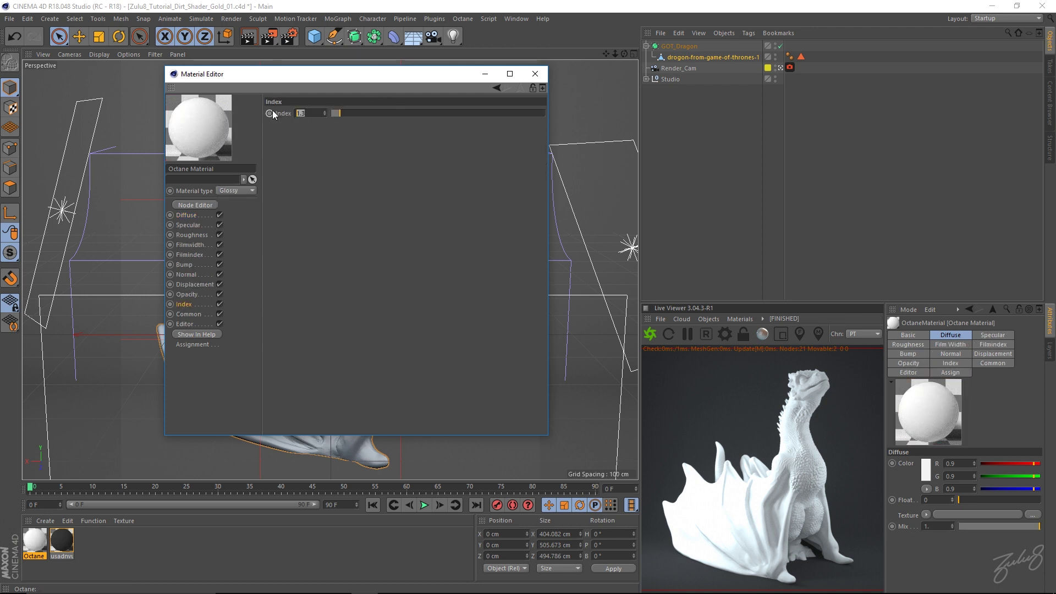
type("6")
key("Return")
Set the glossy material's diffuse color to near black, about 0.01 per channel.
left_click(193, 216)
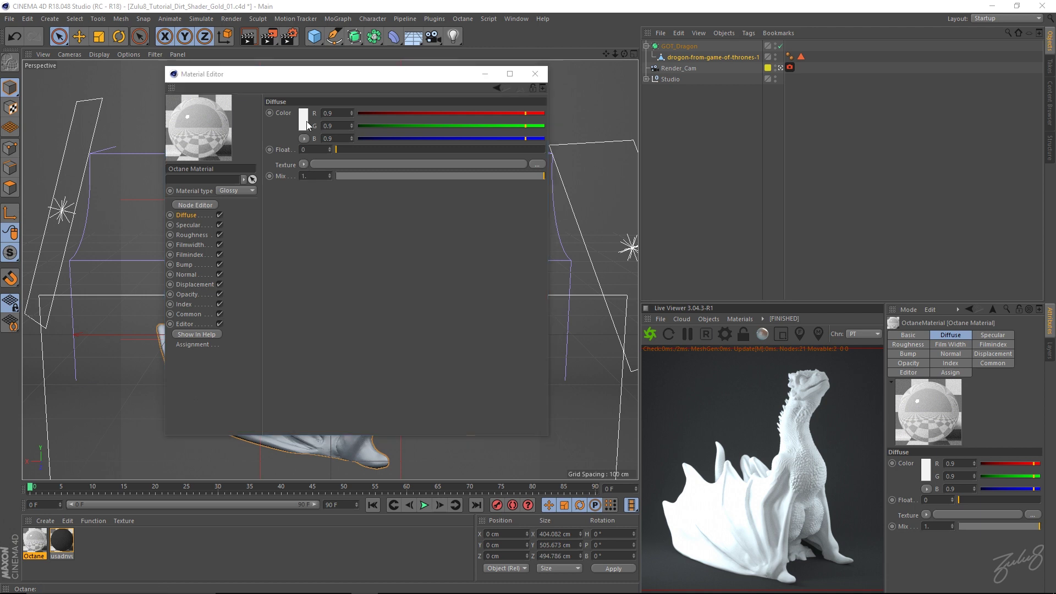
left_click(304, 120)
left_click_drag(368, 144, 277, 145)
left_click(285, 160)
Set the glossy material's specular color to a dark blue-grey with hue 210°, saturation 10% and value 30%.
left_click(190, 224)
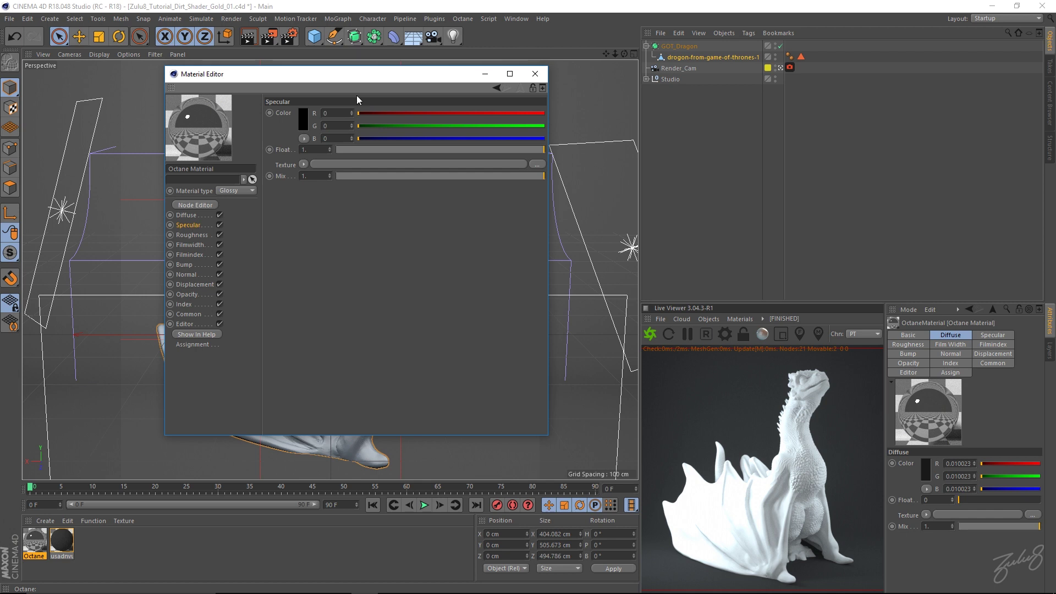
left_click(302, 121)
left_click_drag(277, 139, 329, 115)
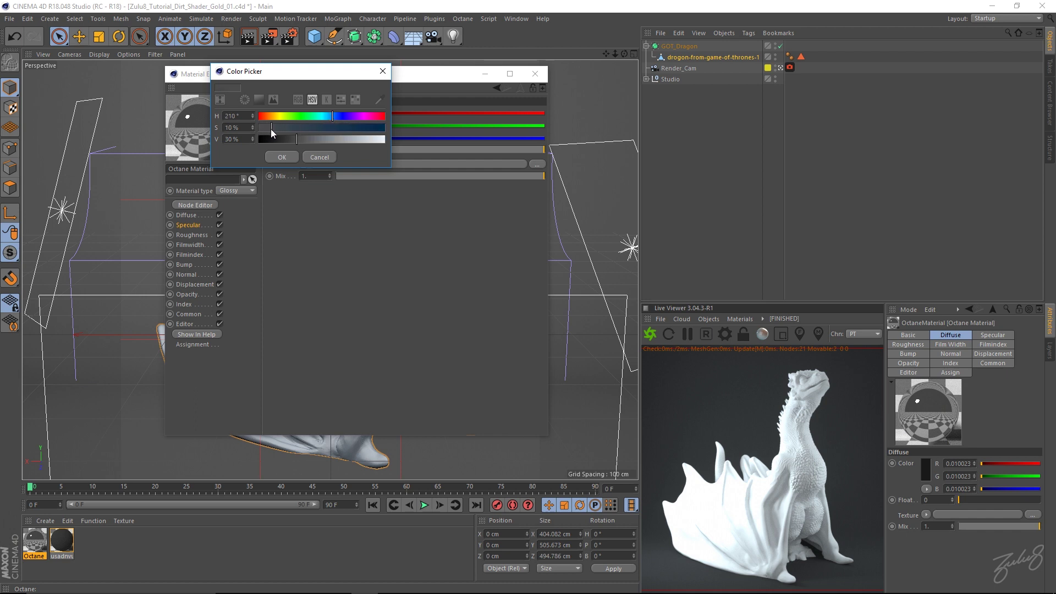
left_click(282, 157)
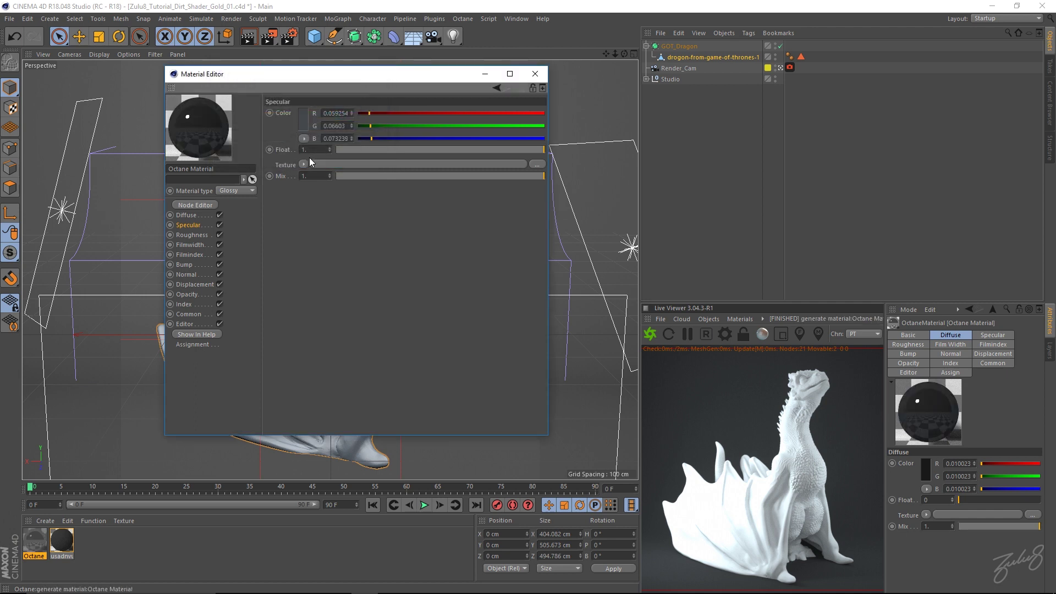
Add a C4doctane MixTexture to the glossy material's roughness and switch its amount to a texture input.
left_click(193, 236)
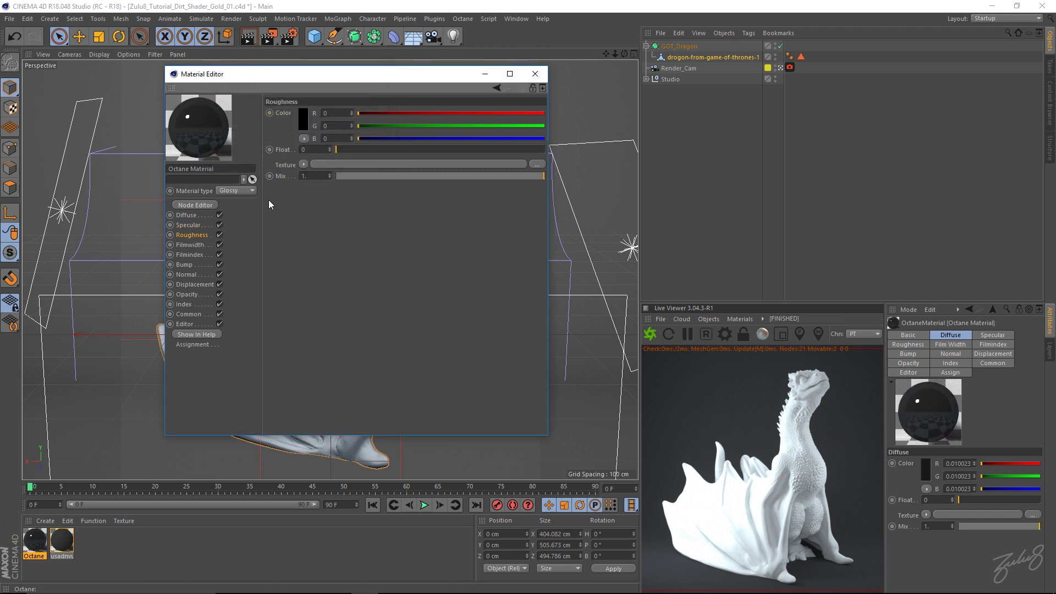
left_click(303, 164)
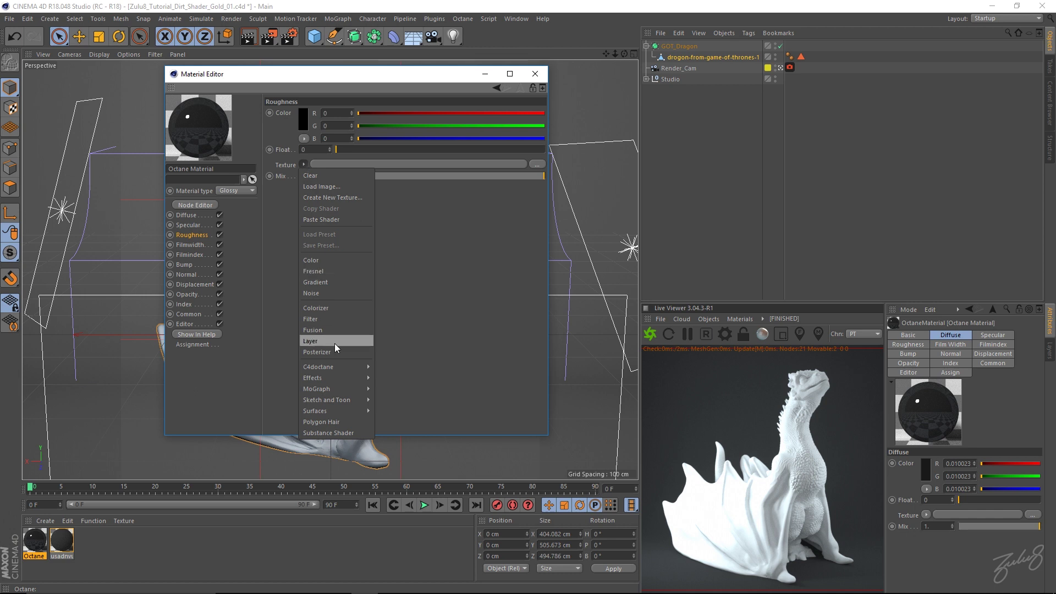
mouse_move(332, 365)
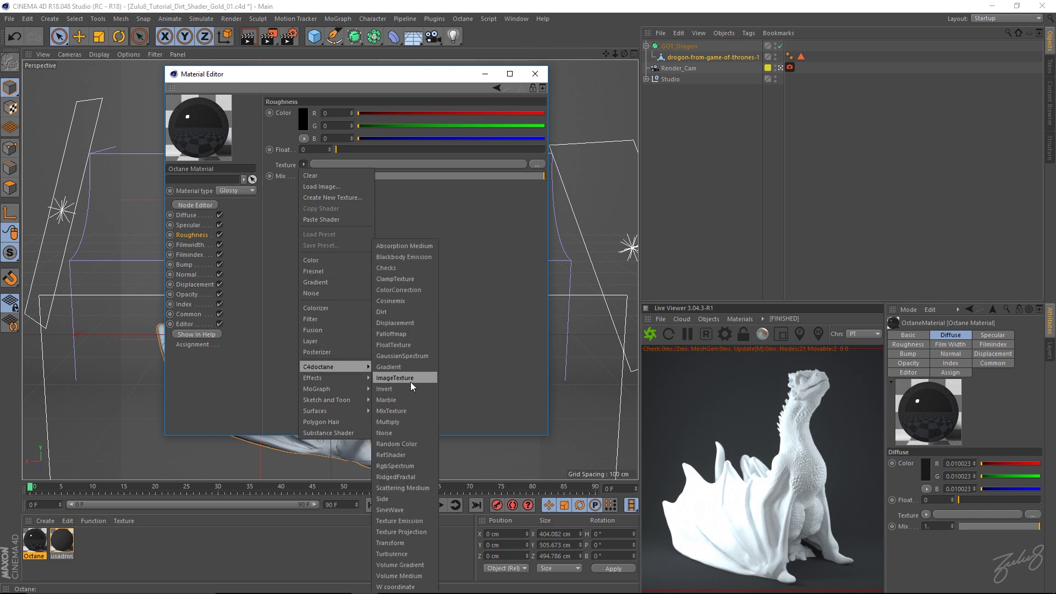
left_click(392, 411)
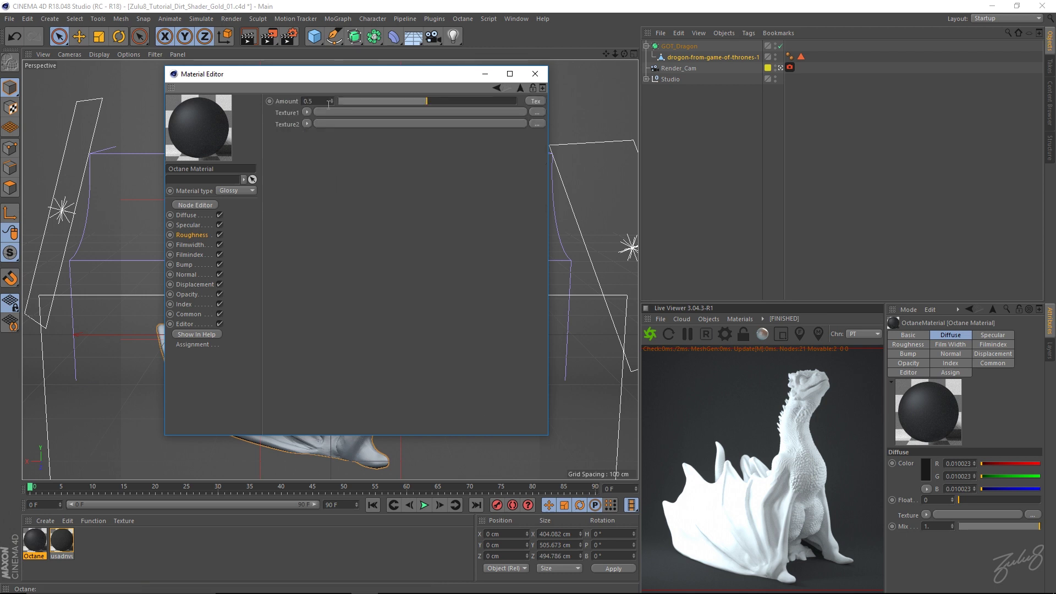
left_click(534, 101)
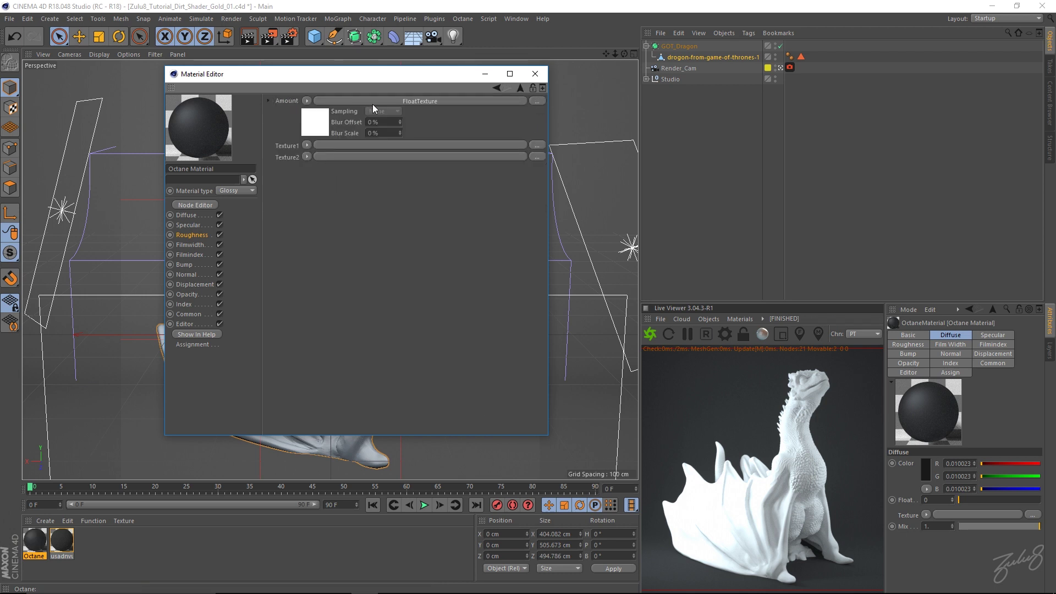
left_click(307, 100)
mouse_move(334, 309)
left_click(441, 219)
left_click(321, 128)
left_click(495, 87)
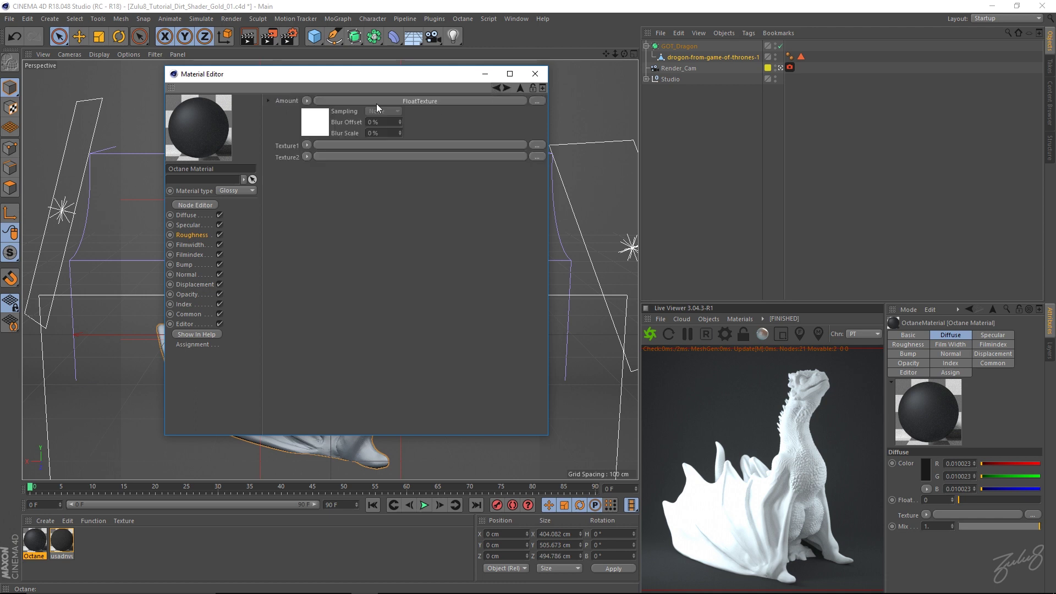
Drive the roughness mix amount with an ImageTexture that loads zomax-net_fingerprints-touched_8k.jpg.
left_click(307, 101)
mouse_move(358, 308)
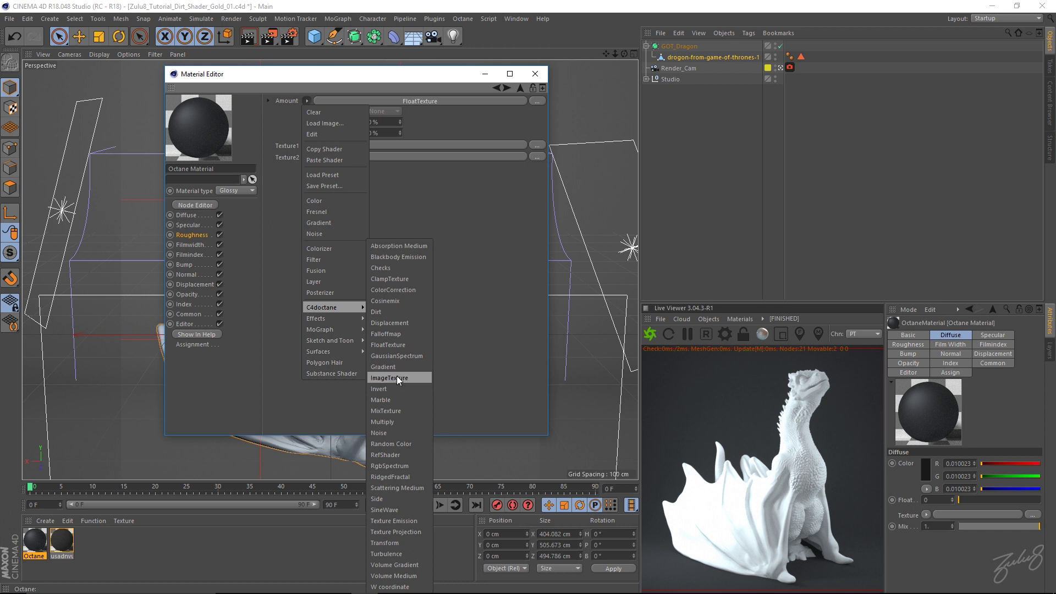
left_click(387, 378)
left_click(323, 130)
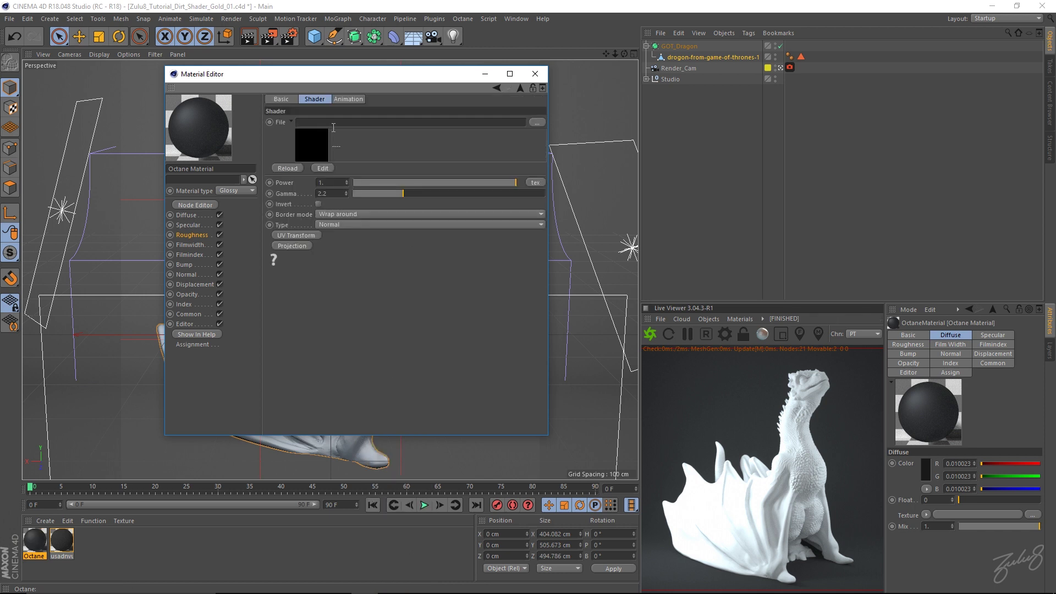
left_click(537, 122)
left_click(530, 186)
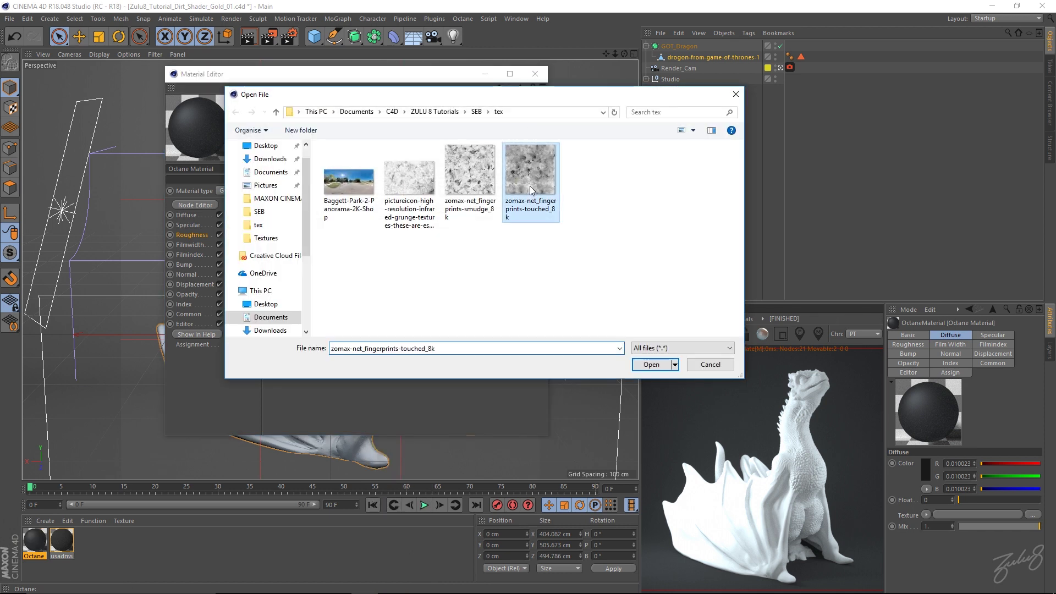
double_click(540, 174)
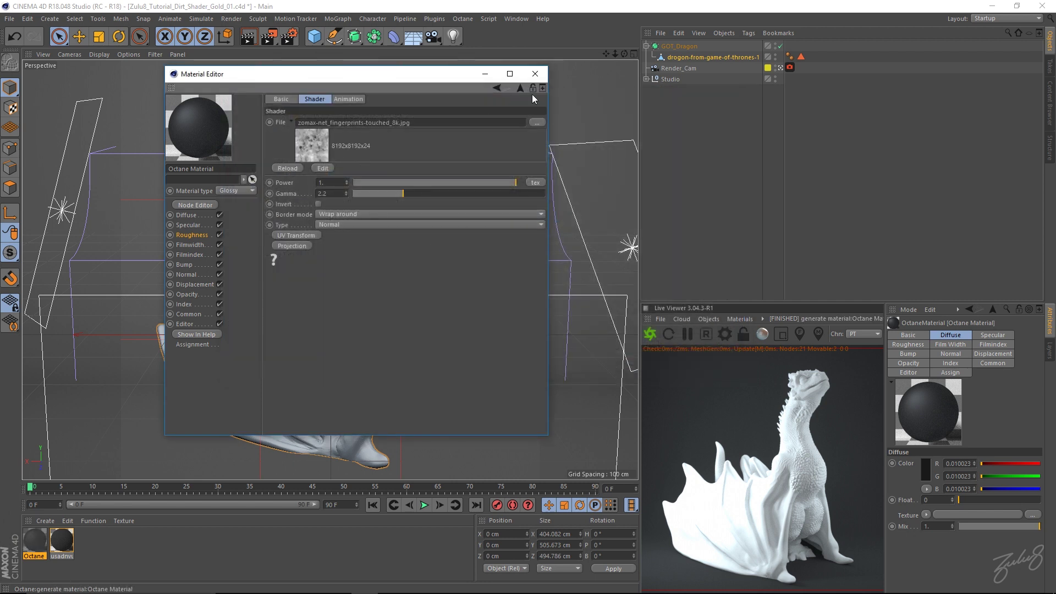
left_click(496, 87)
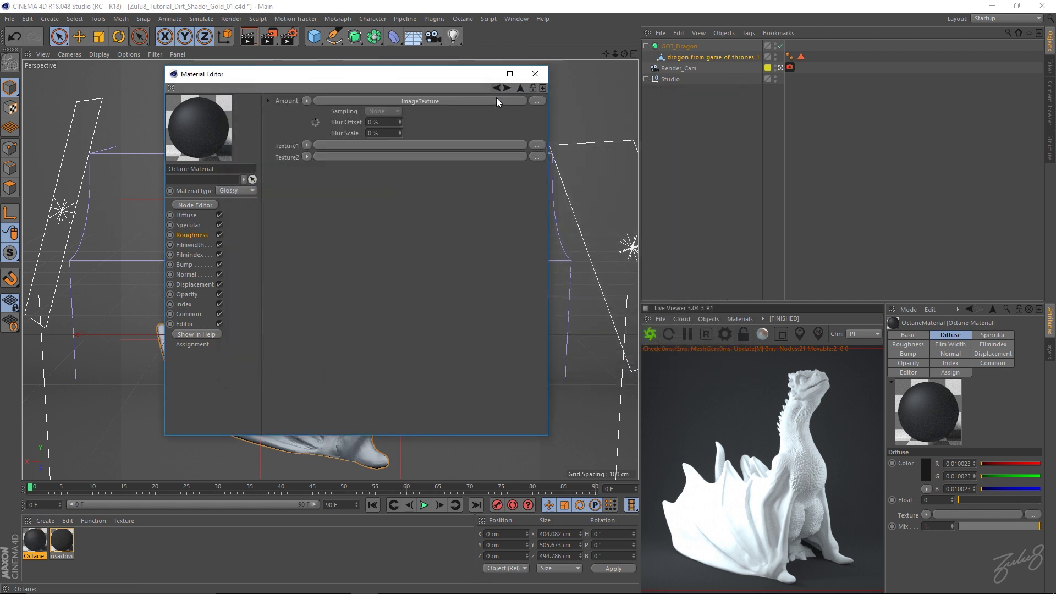
Add C4doctane FloatTexture shaders to both Texture1 and Texture2 of the glossy material's roughness mix.
left_click(306, 145)
mouse_move(345, 350)
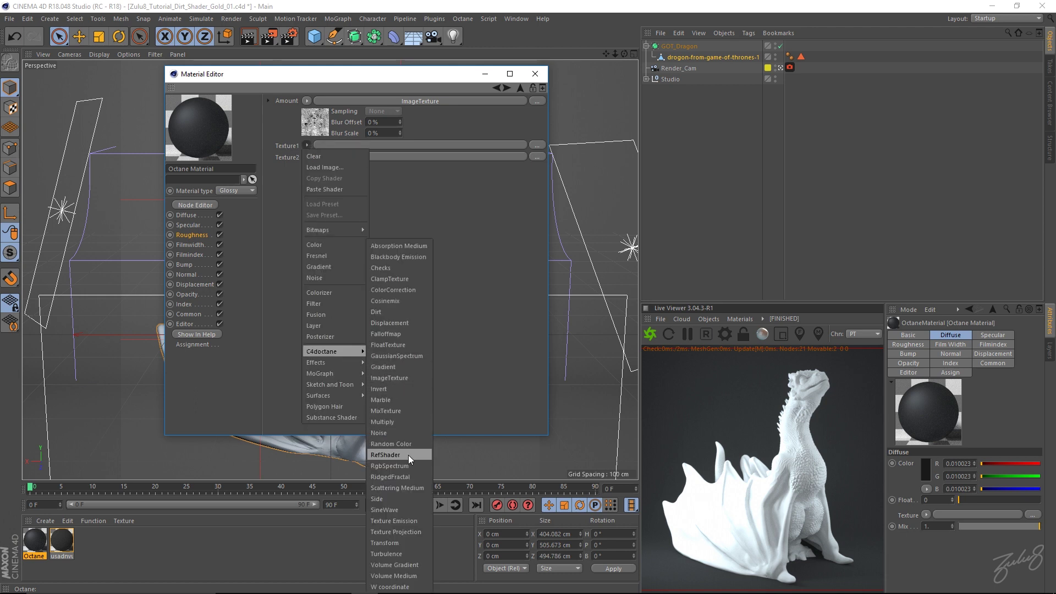
left_click(391, 344)
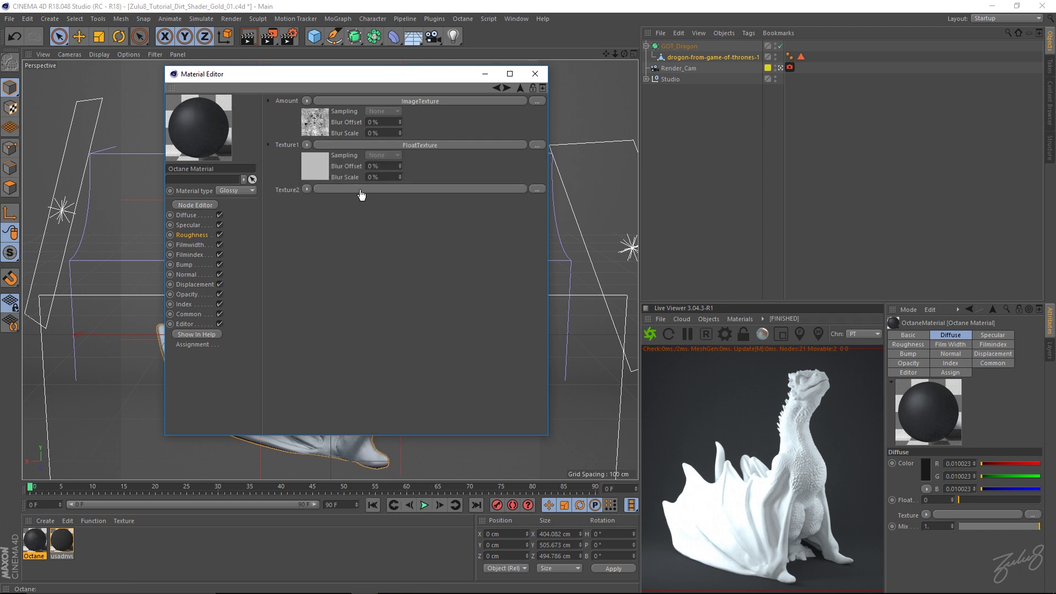
left_click_drag(361, 194, 363, 193)
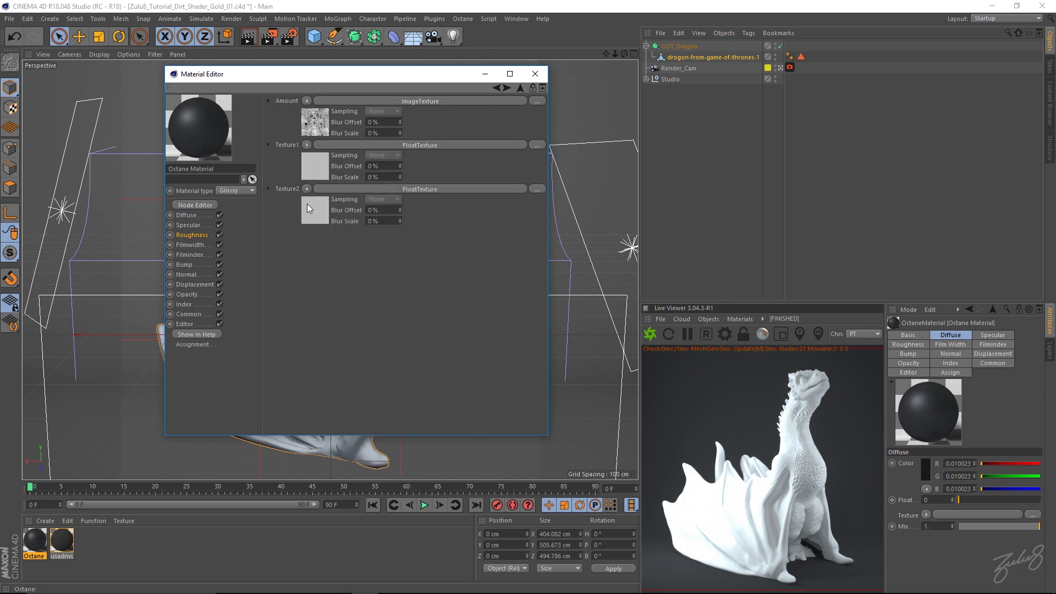
Lower the roughness mix's Texture1 float to near black and set the Texture2 float to 0.25.
left_click(337, 145)
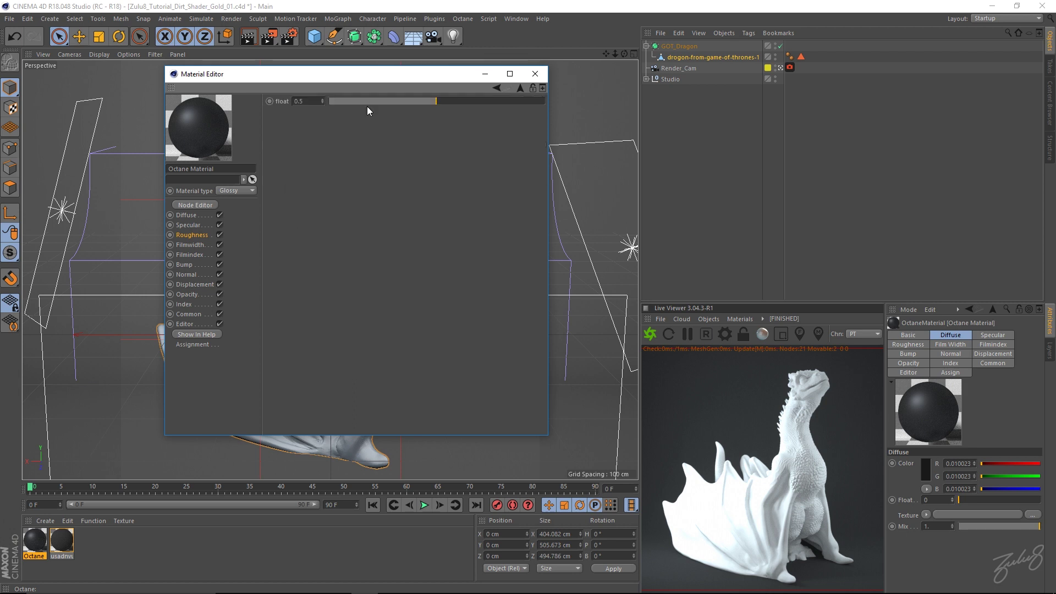
left_click(496, 88)
left_click(316, 167)
type("0")
key("Return")
left_click(493, 86)
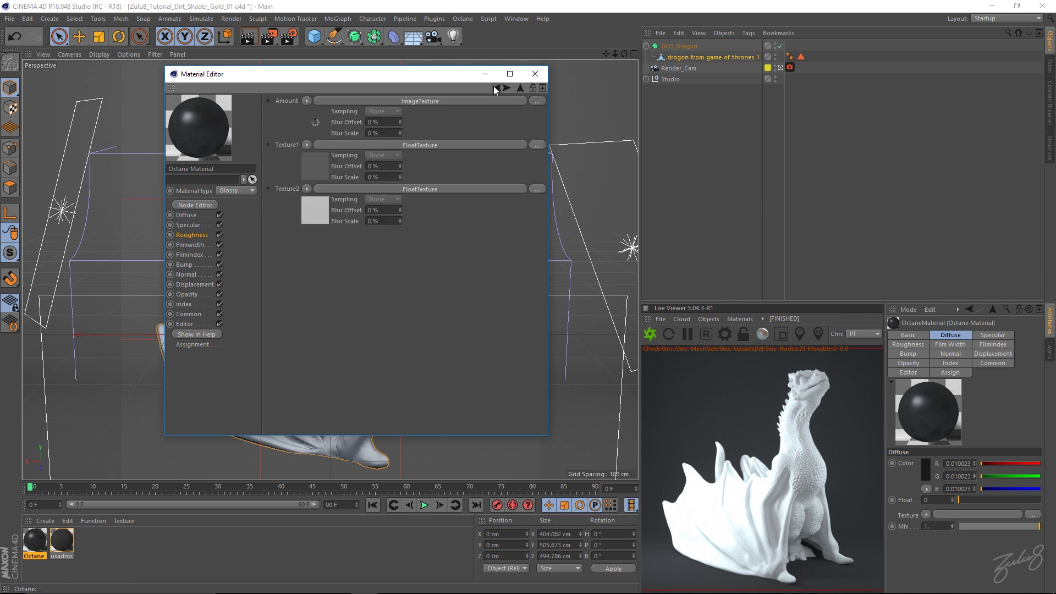
left_click(323, 219)
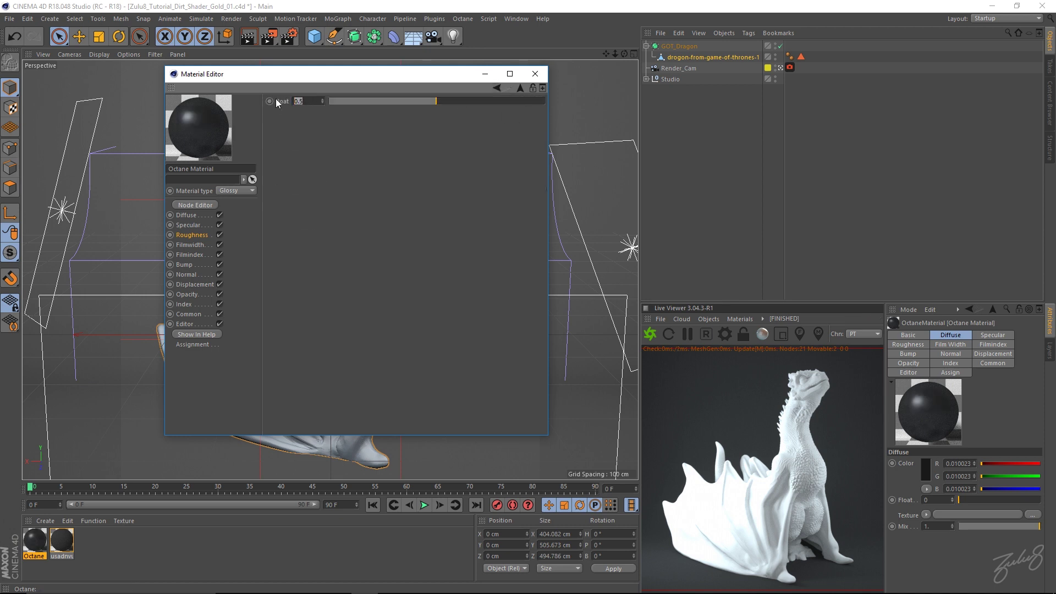
type("0")
key("Return")
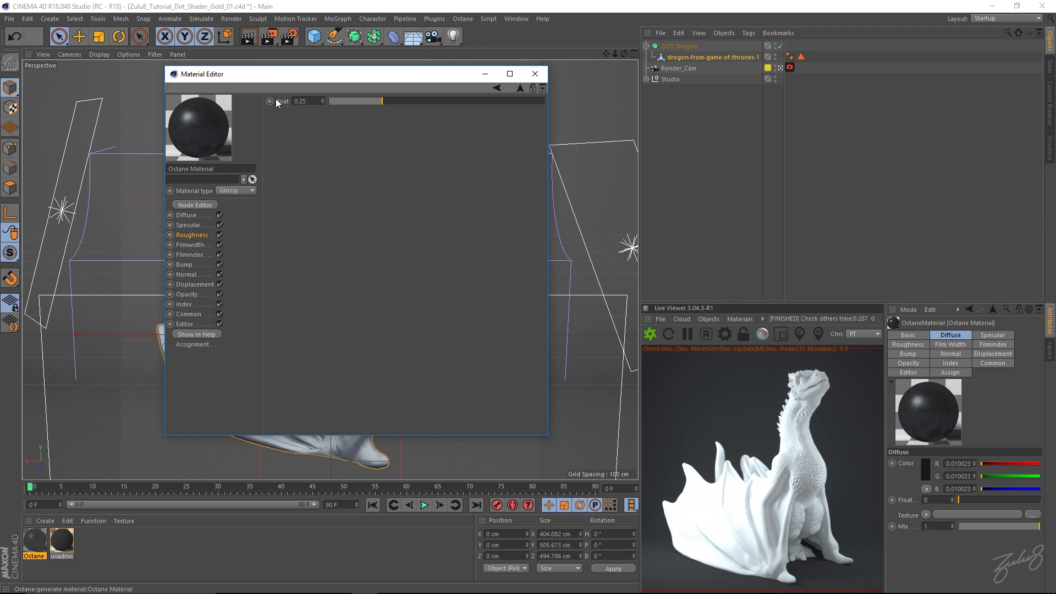
left_click(495, 88)
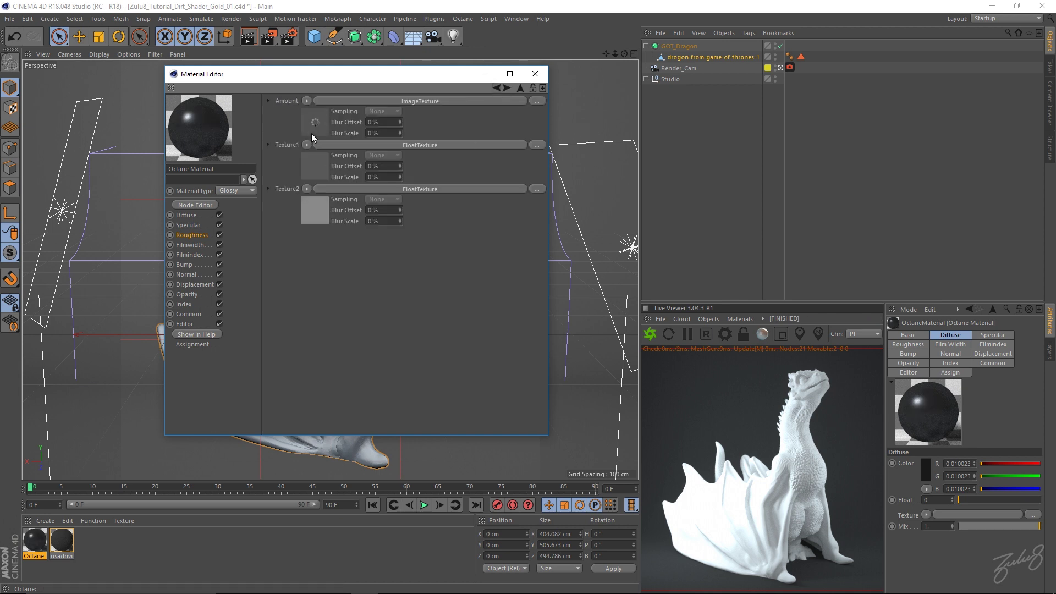
Set the power of the fingerprint ImageTexture in the roughness mix amount to 9.
left_click(320, 131)
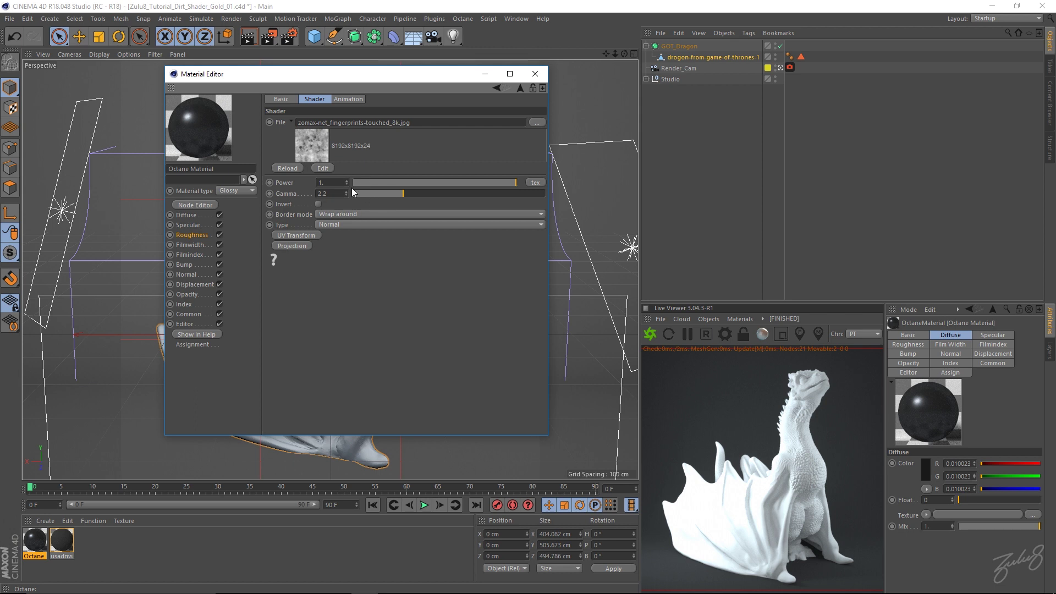
left_click(323, 183)
type("9")
key("Return")
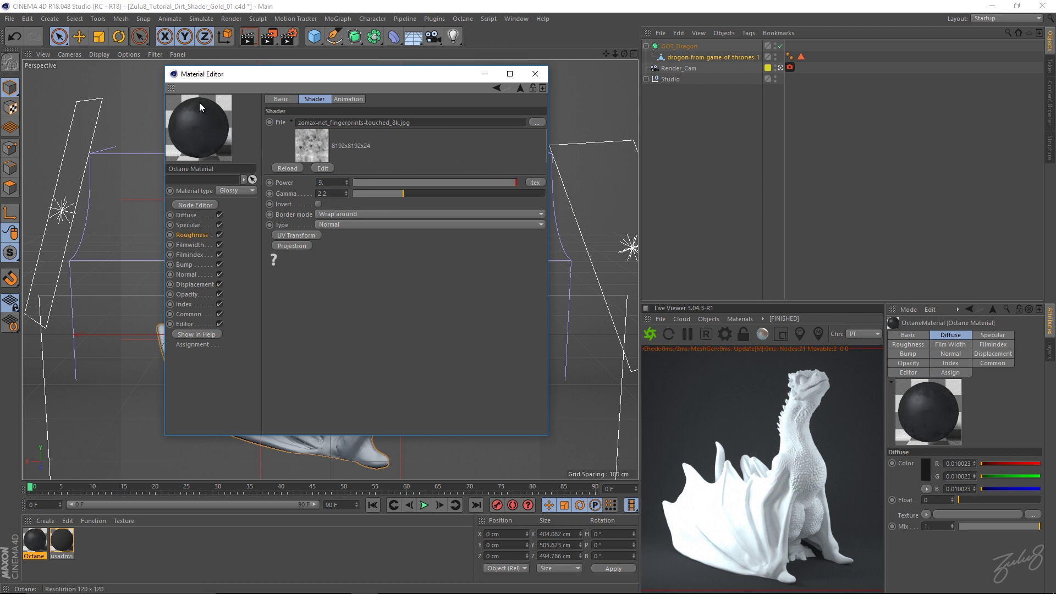
Add a C4doctane ImageTexture to the glossy material's bump and load zomax-net_fingerprints-touched_8k.jpg into it.
left_click(187, 265)
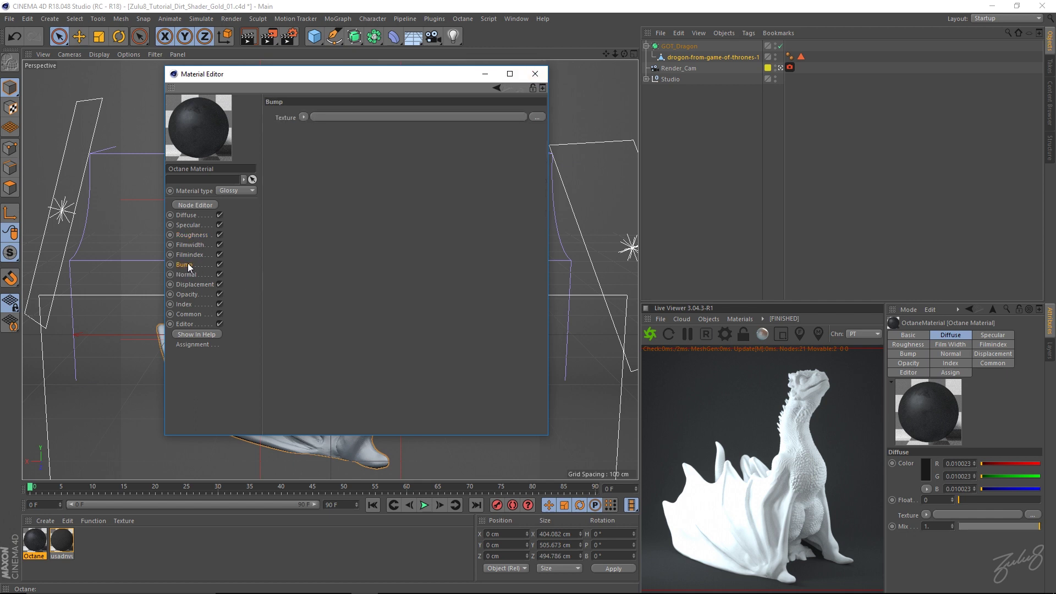
left_click(303, 117)
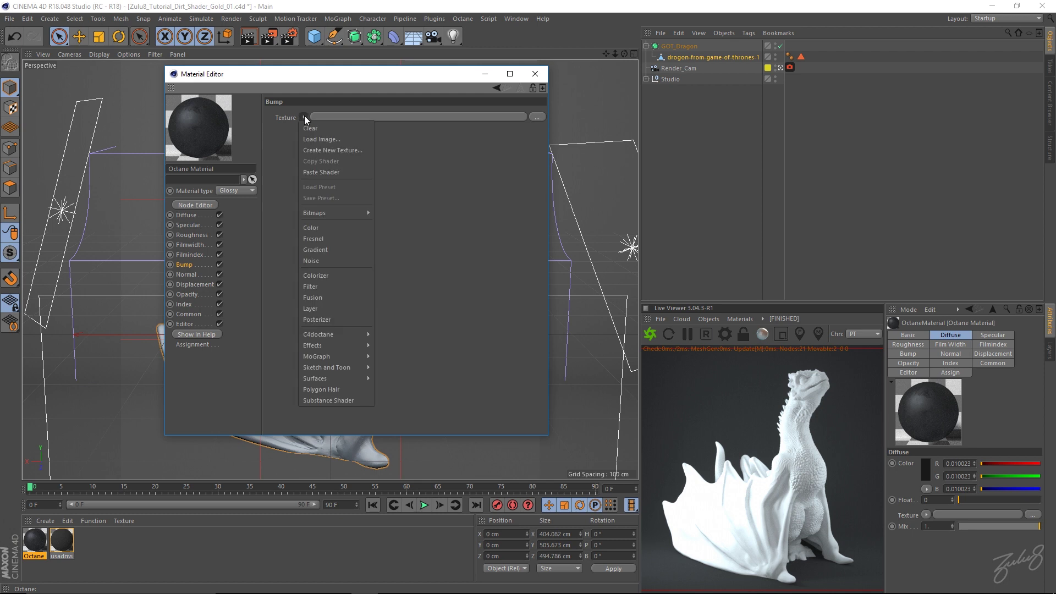
mouse_move(341, 335)
left_click(409, 380)
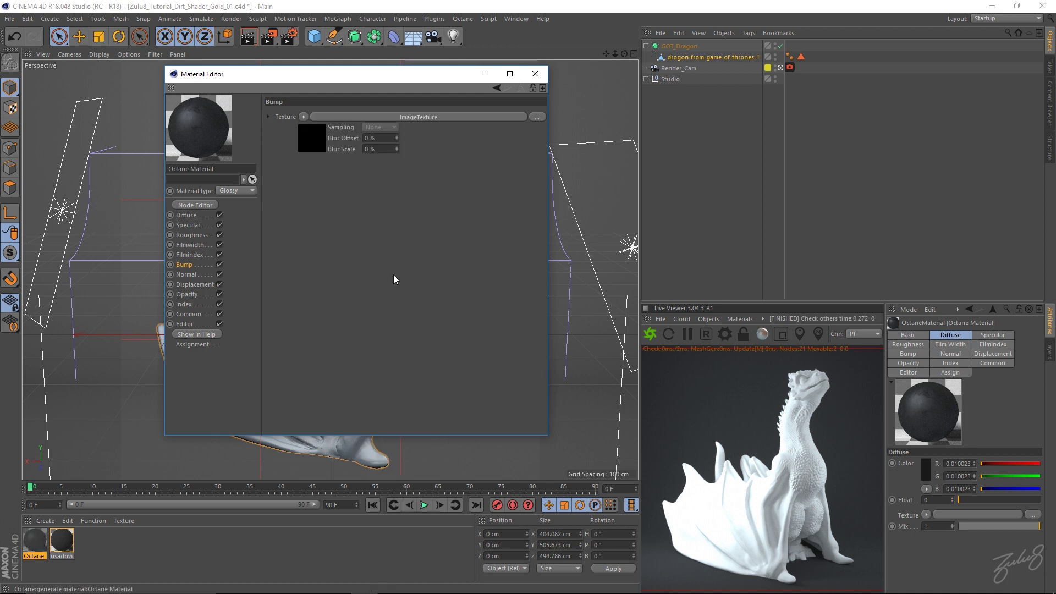
left_click(318, 137)
left_click(539, 122)
double_click(533, 176)
Set the power of the bump's fingerprint texture to 0.07.
double_click(327, 182)
type("0.07")
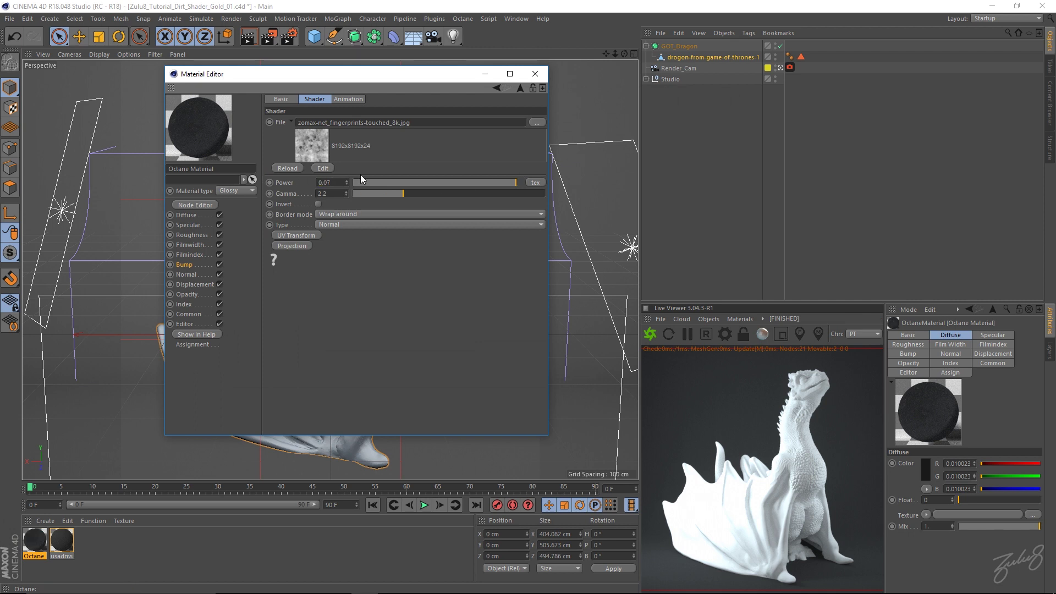
key("Return")
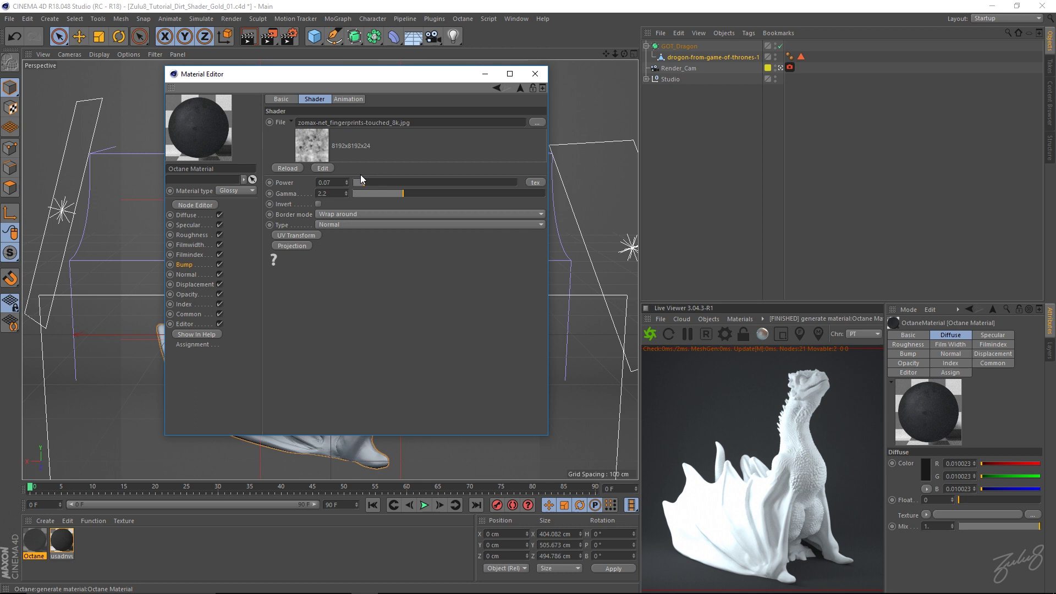
Apply the glossy material to the dragon mesh and leave the Render_Cam view for a closer look at its upper body.
left_click_drag(40, 536, 731, 57)
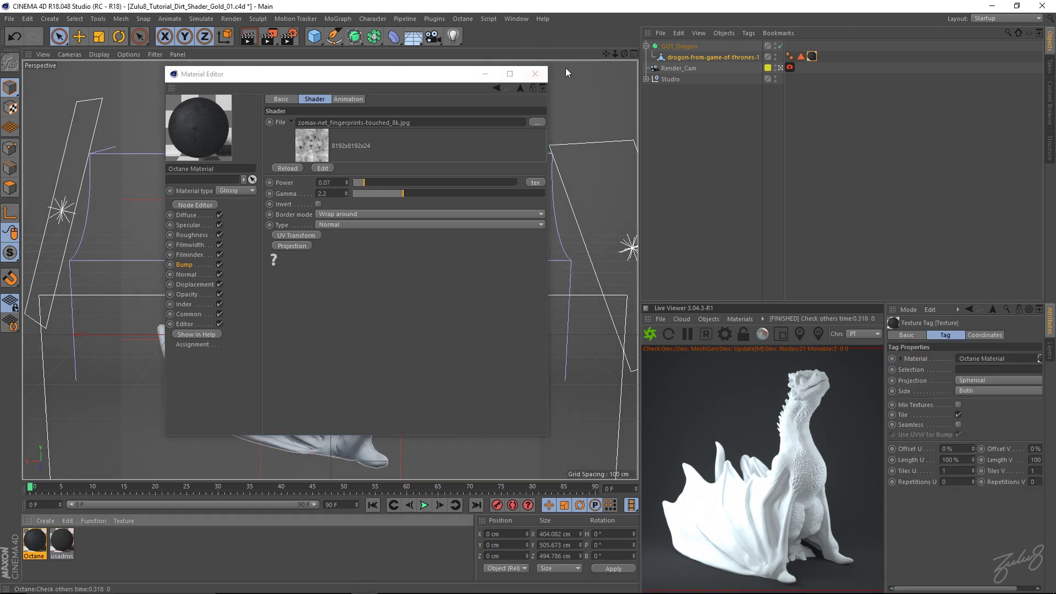
left_click(535, 74)
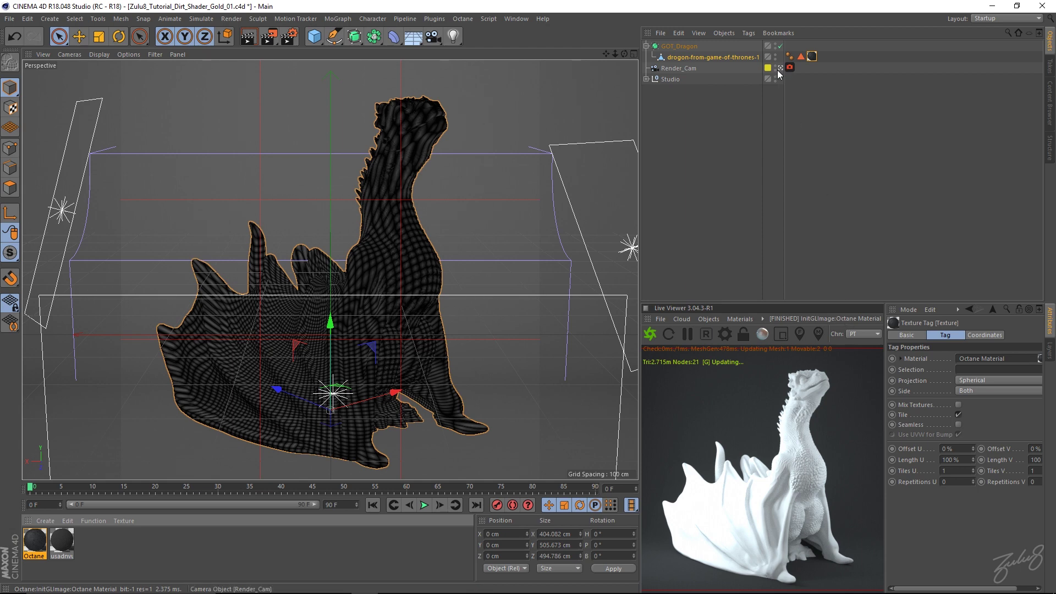
left_click(780, 68)
scroll(422, 275, "up", 10)
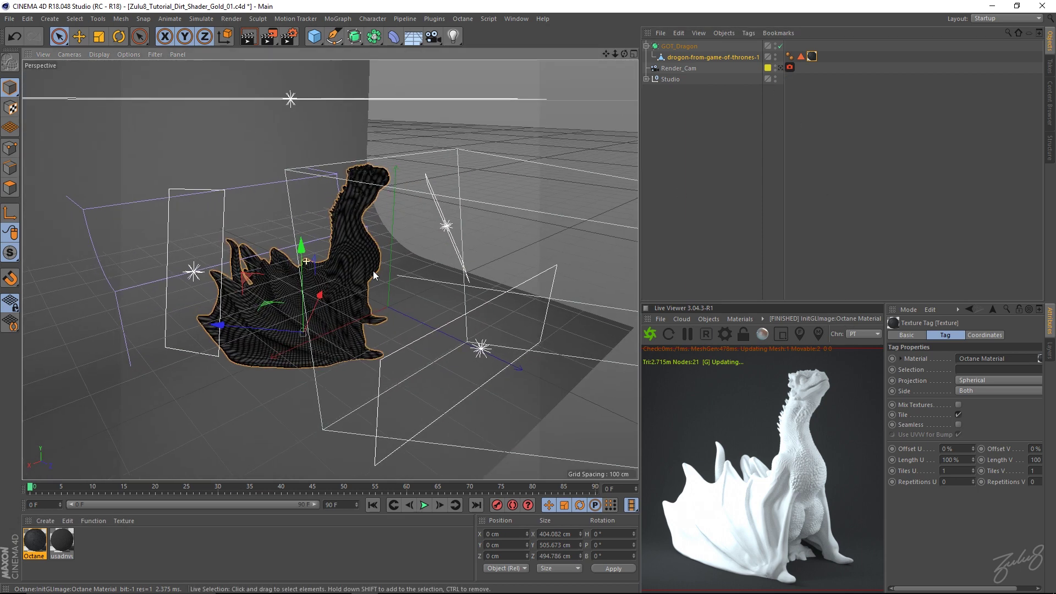
left_click_drag(380, 268, 391, 342, "alt")
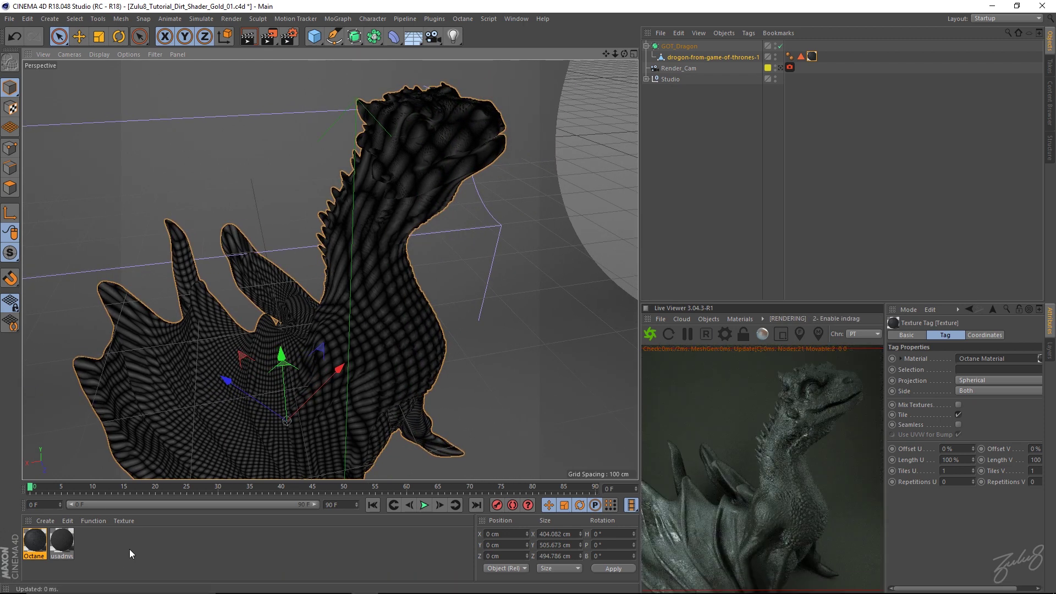
Create another C4doctane Octane Material and change its material type to Glossy.
left_click(45, 521)
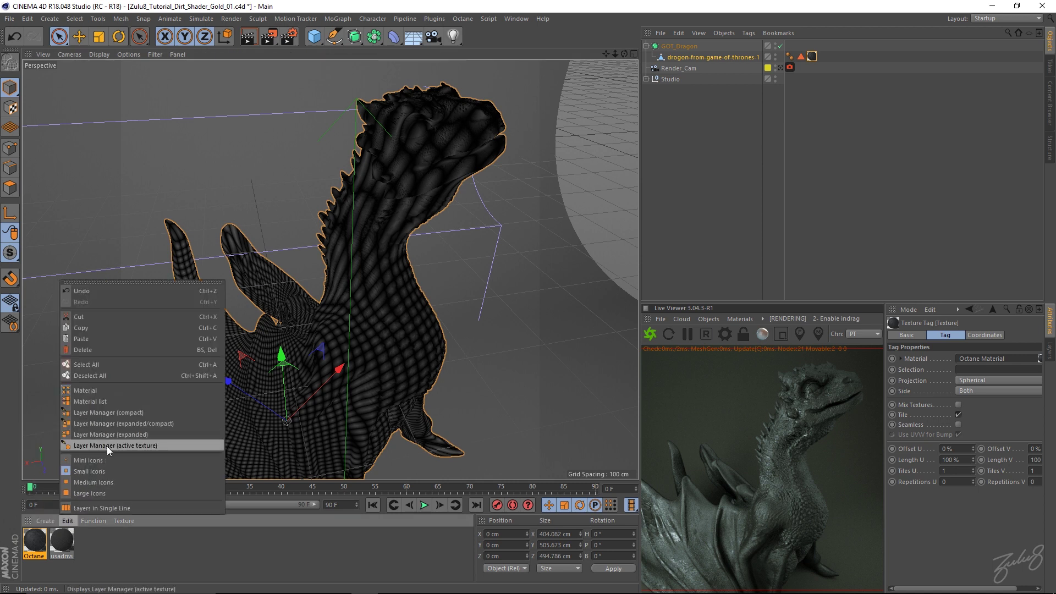
mouse_move(63, 440)
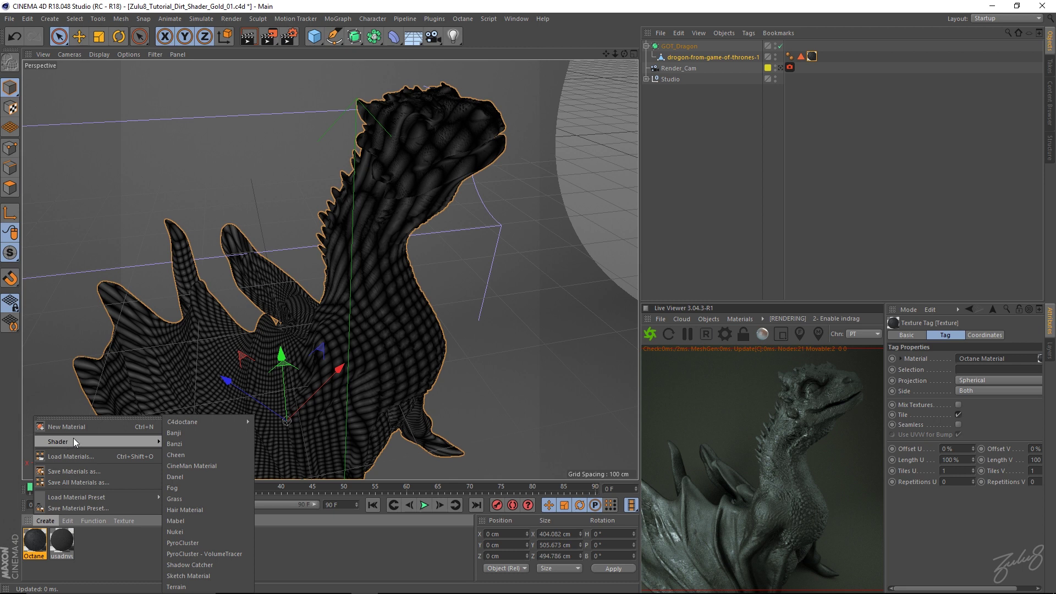
mouse_move(215, 421)
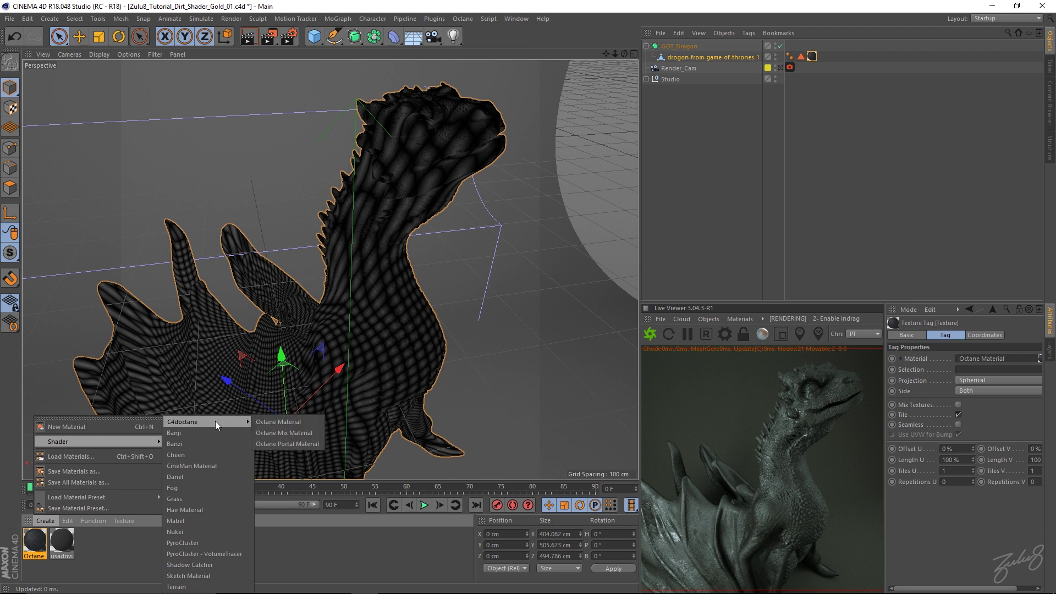
left_click(280, 423)
double_click(34, 541)
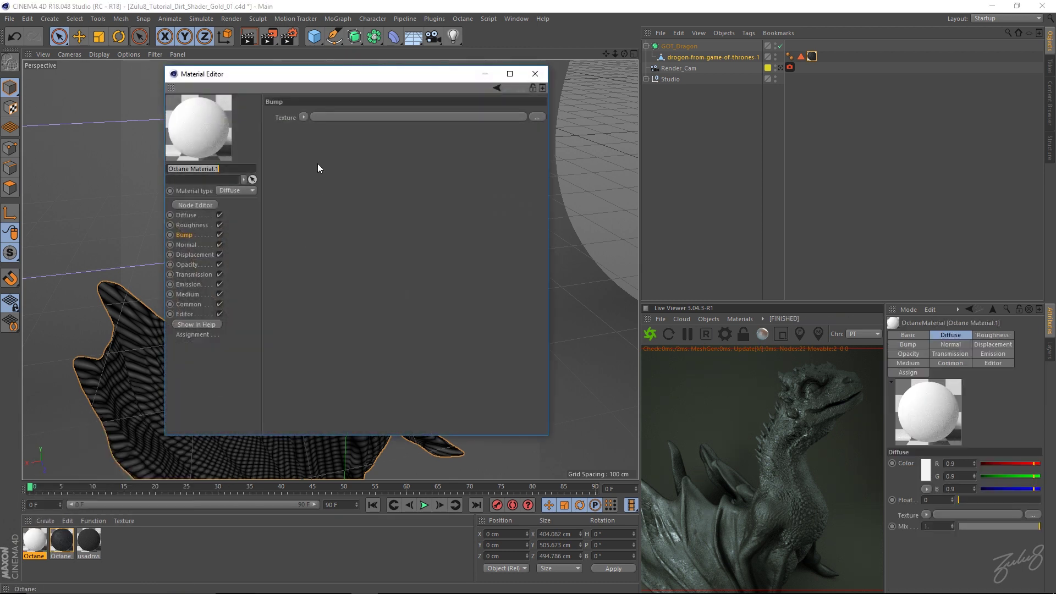
left_click(224, 191)
left_click(233, 212)
Set the new glossy material's index to 6.
left_click(190, 301)
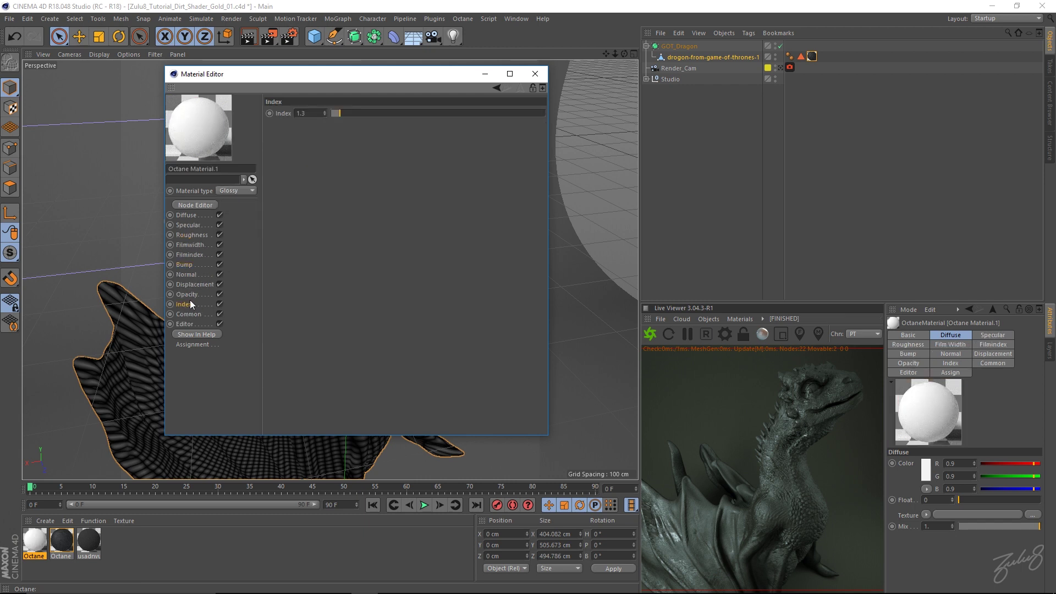
type("6")
key("Return")
Add a C4doctane MixTexture to the new material's diffuse and switch its amount to a texture input.
left_click(187, 216)
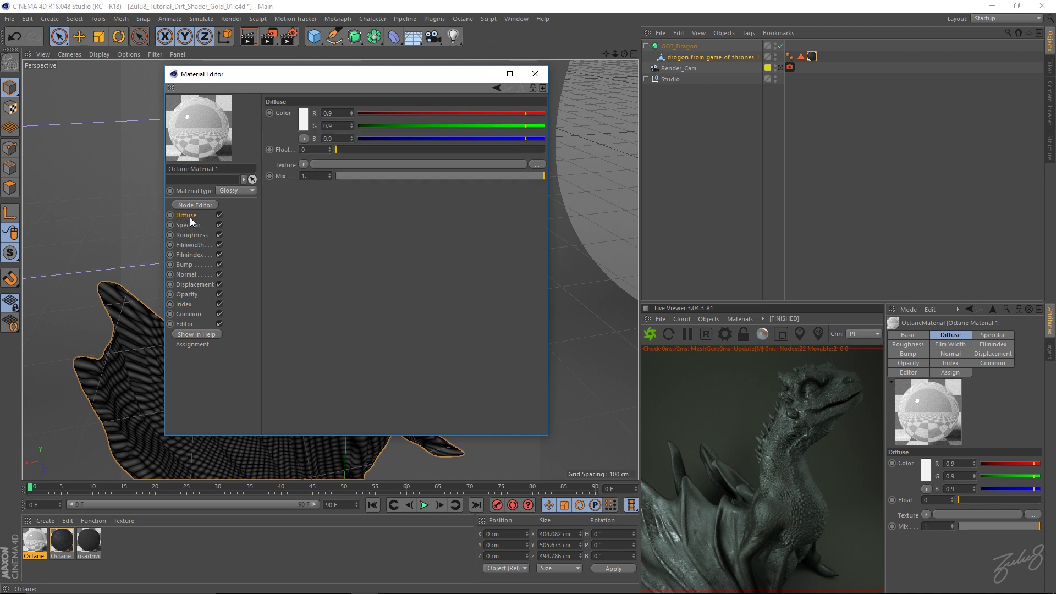
left_click(303, 164)
mouse_move(332, 384)
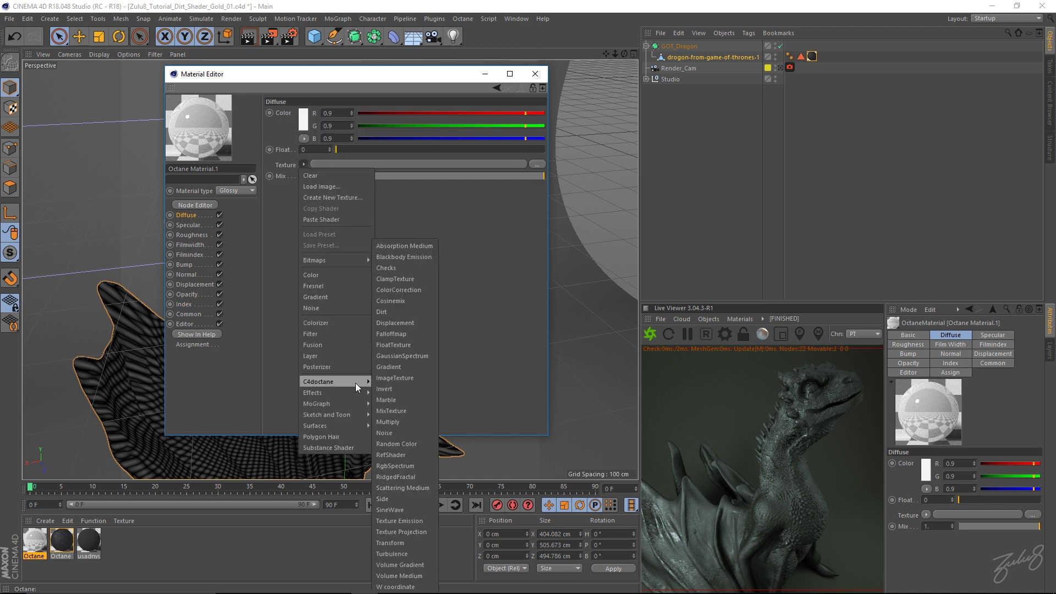
left_click(409, 411)
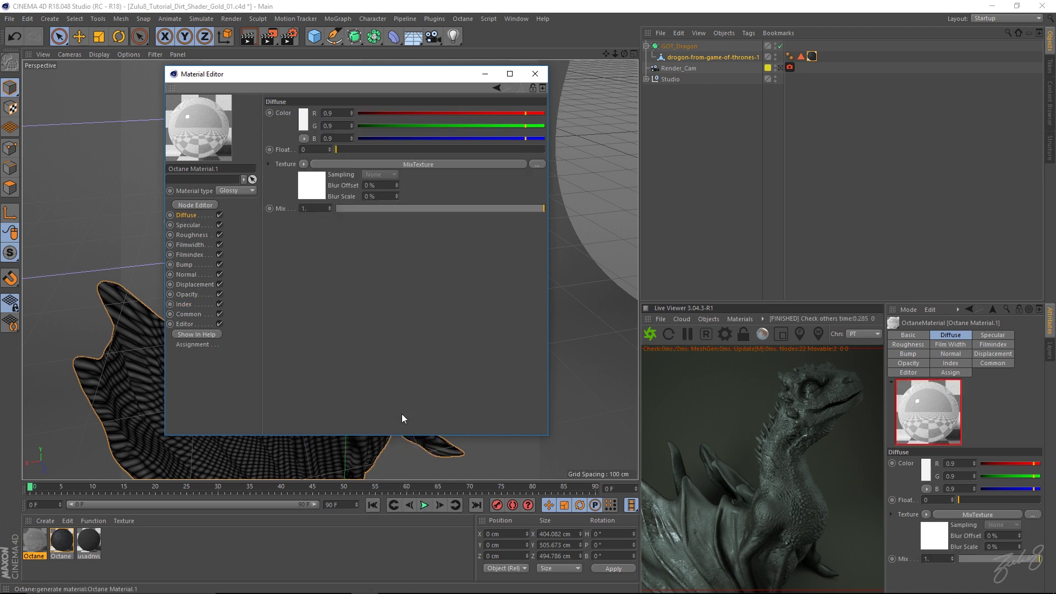
left_click(311, 191)
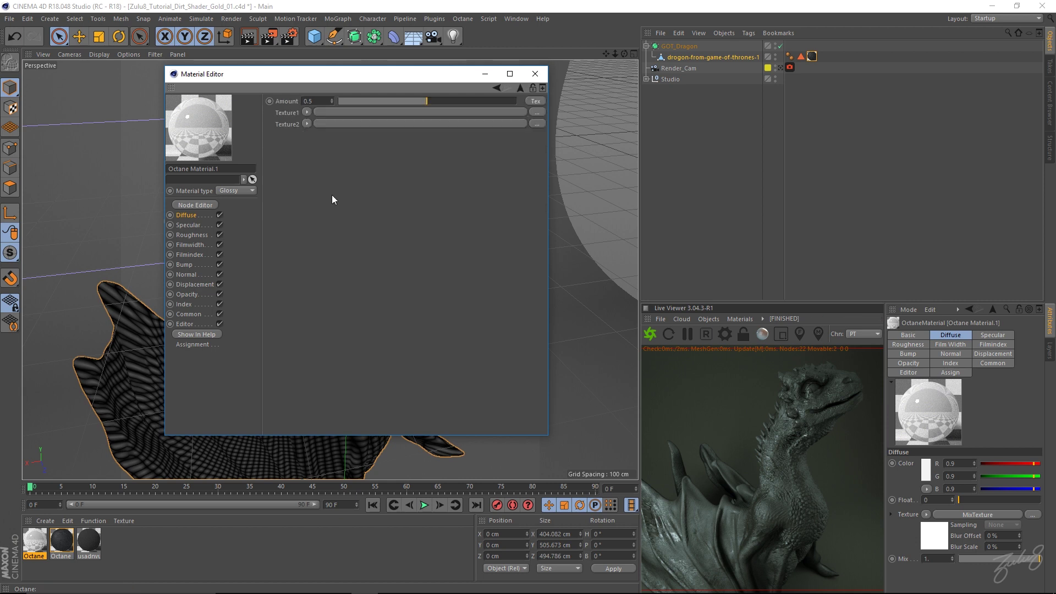
left_click(532, 101)
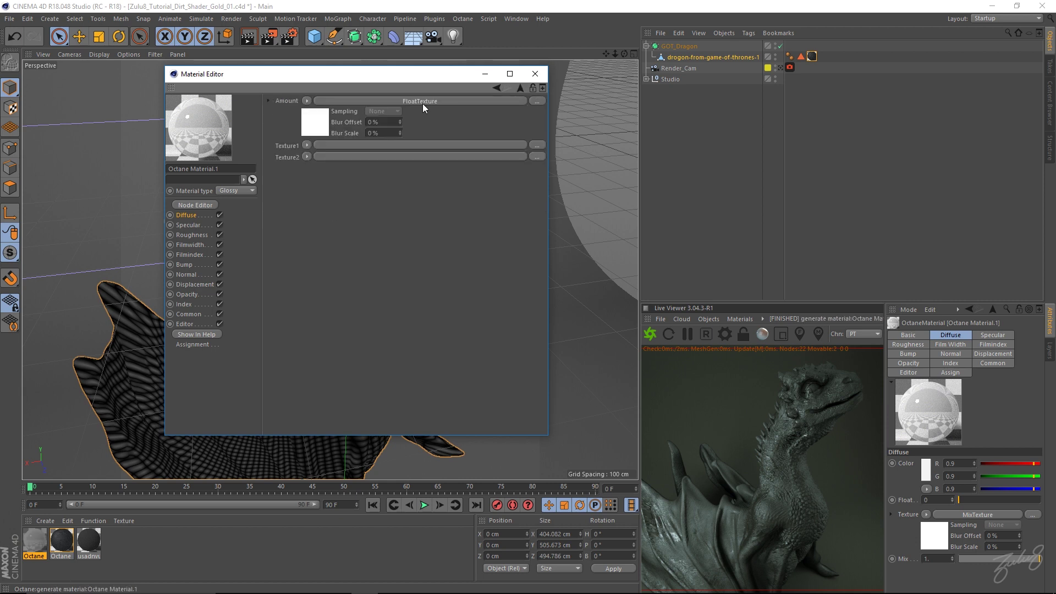
Replace the FloatTexture in the diffuse mix amount with a C4doctane Dirt shader.
left_click(307, 100)
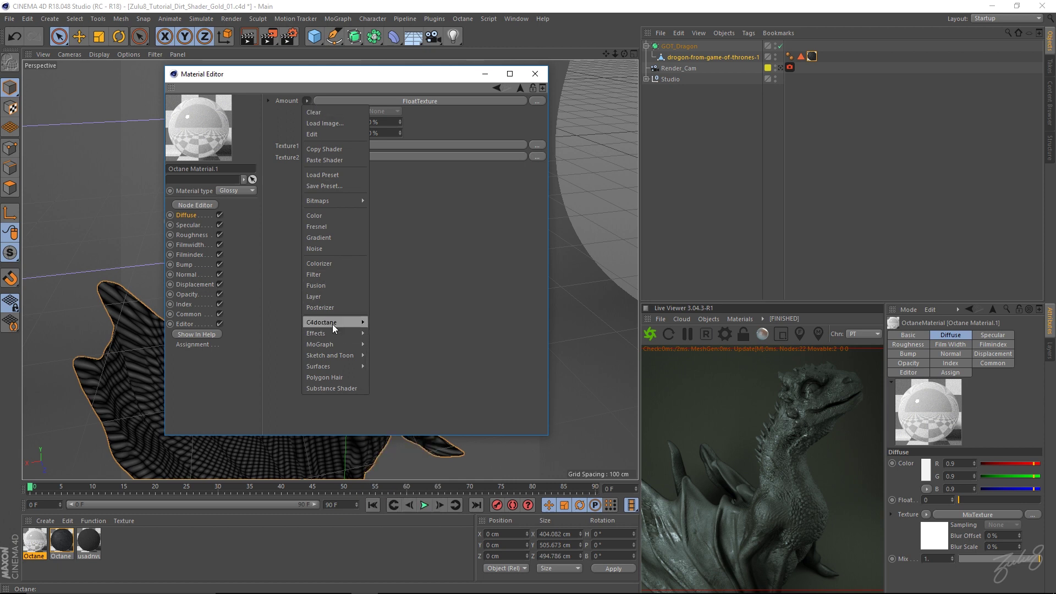
mouse_move(332, 325)
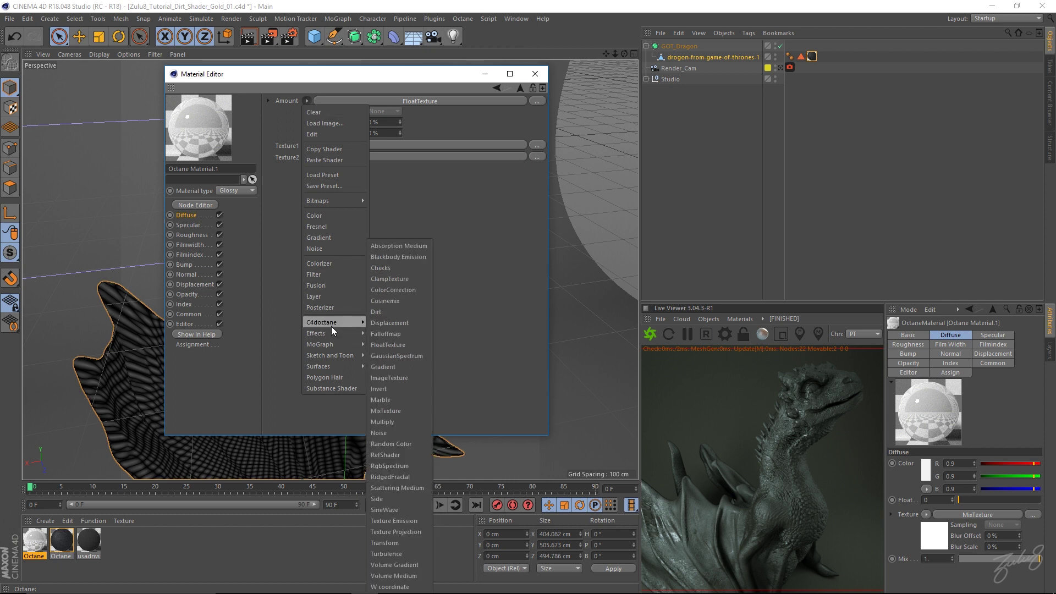
left_click(389, 312)
Add C4doctane RgbSpectrum shaders to Texture1 and Texture2 of the diffuse mix.
left_click(306, 145)
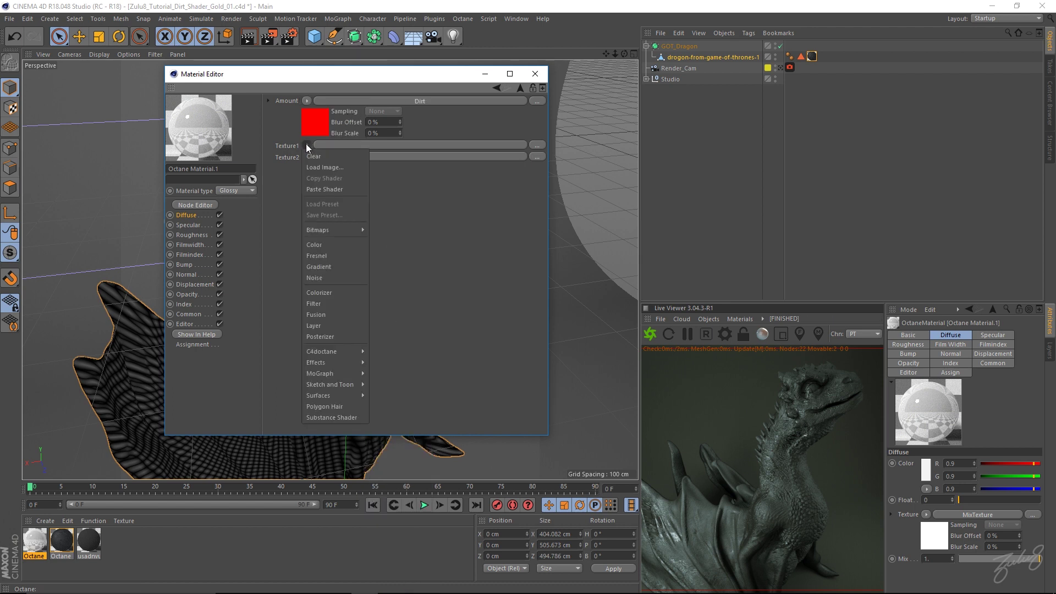
mouse_move(338, 352)
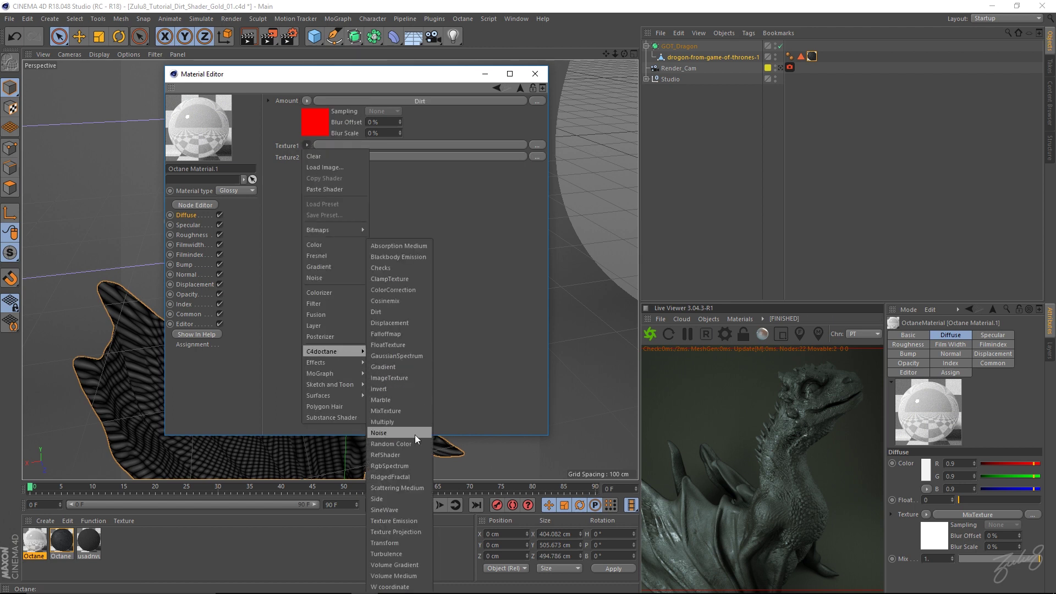
left_click(397, 465)
left_click_drag(322, 173, 340, 189)
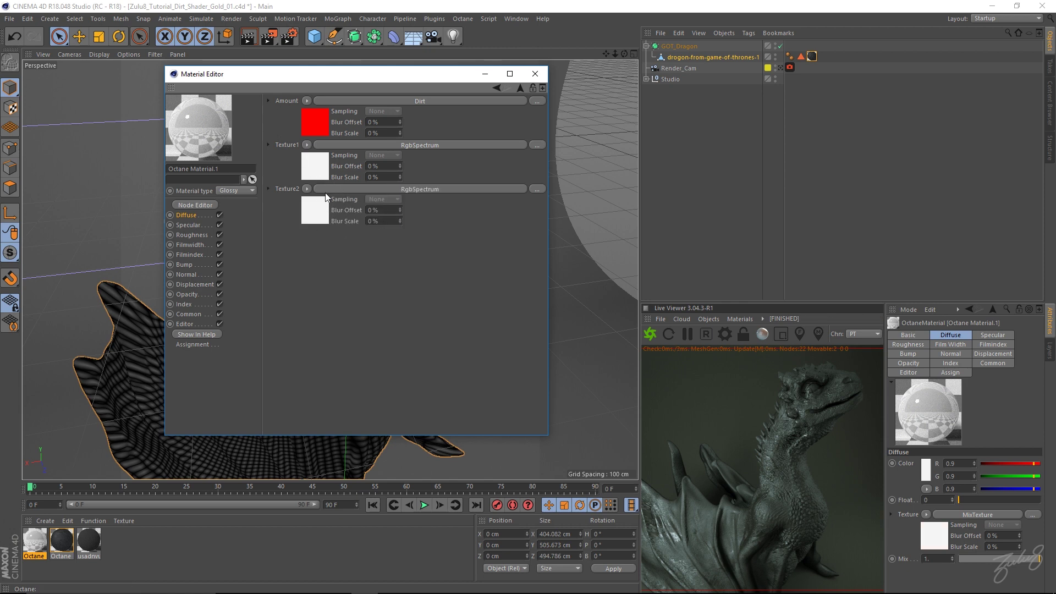
Set the Texture2 RgbSpectrum colour of the diffuse mix to black with a value of 0%.
left_click(316, 215)
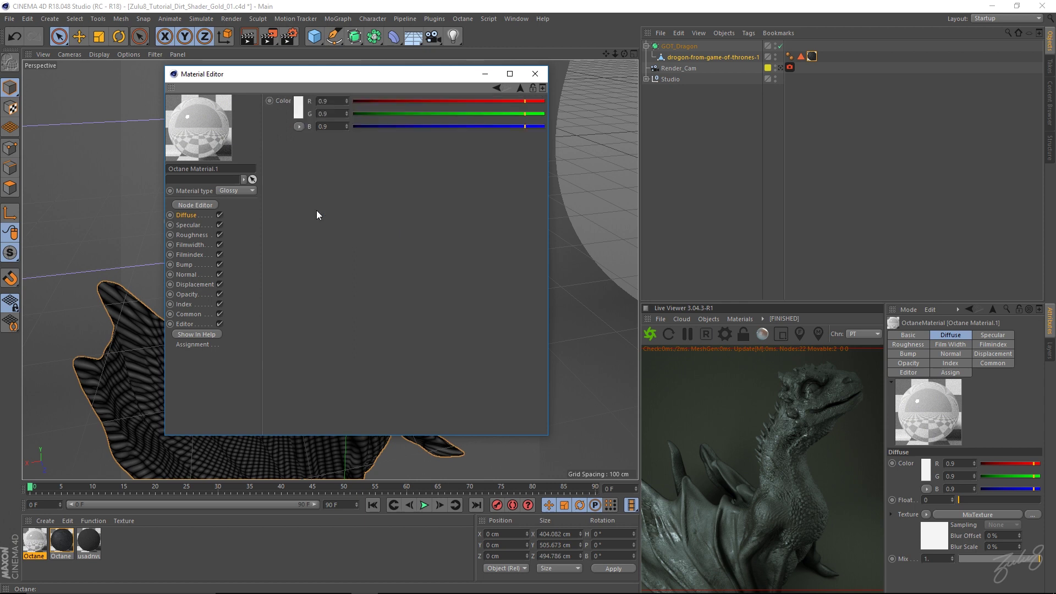
left_click(300, 110)
left_click_drag(335, 137, 233, 134)
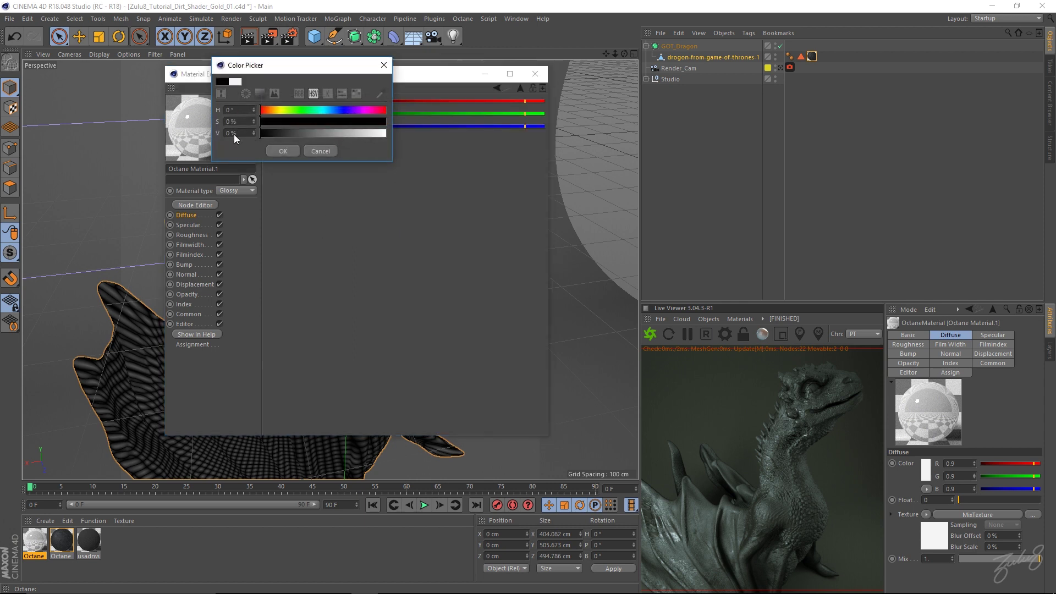
left_click(283, 150)
left_click(496, 88)
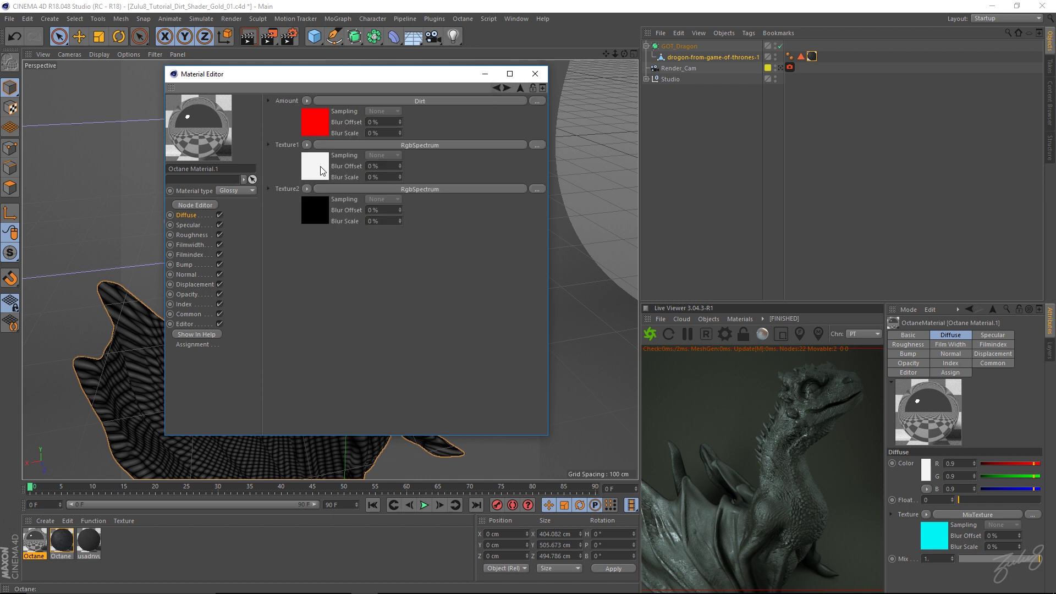
Set the Texture1 RgbSpectrum colour of the diffuse mix to gold with hue 49°, saturation 90% and value 80%.
left_click(322, 171)
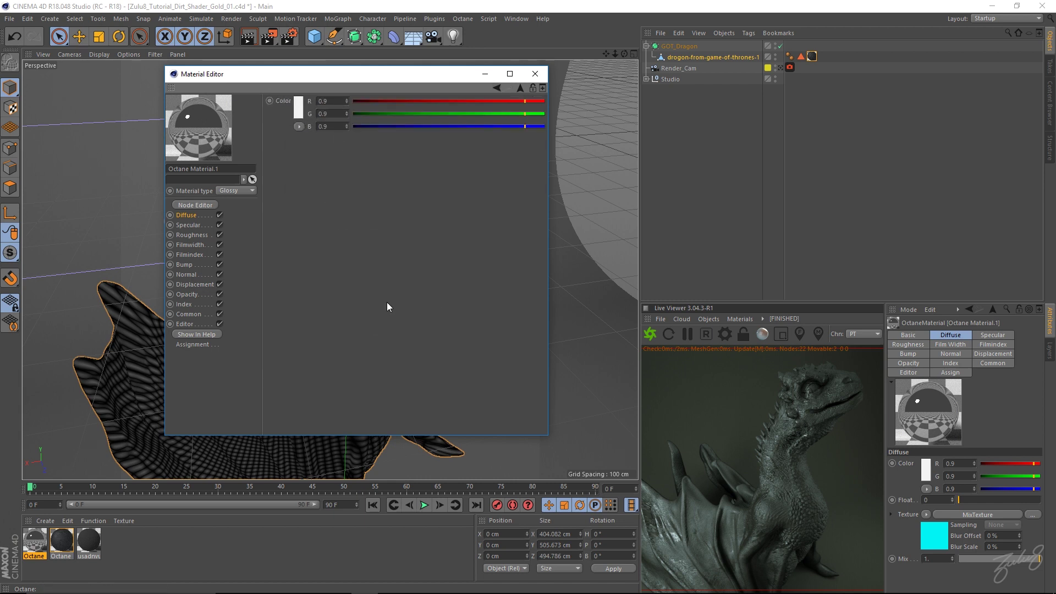
left_click(302, 110)
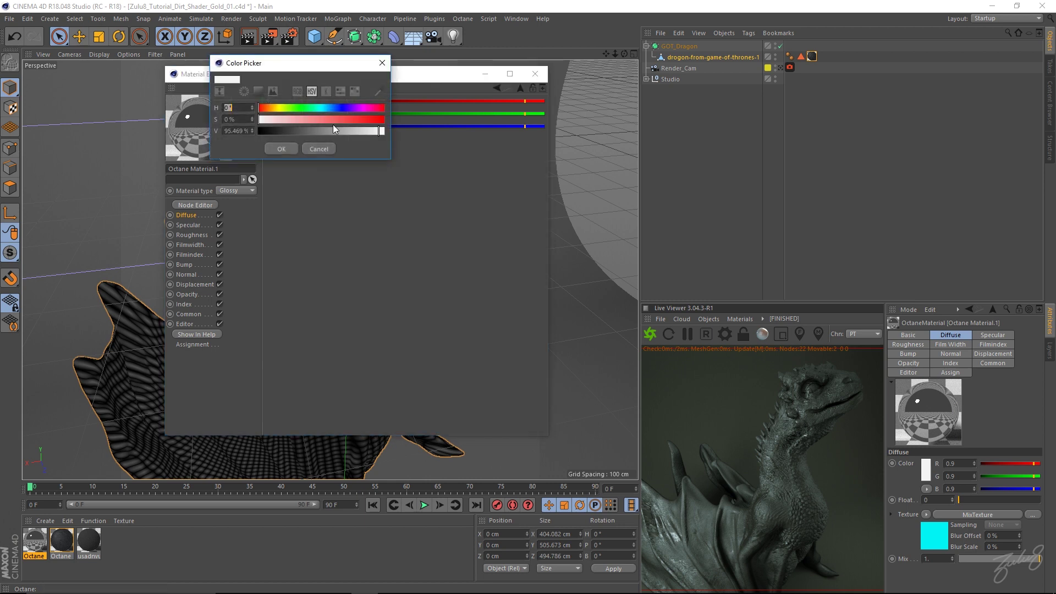
left_click_drag(268, 109, 276, 109)
mouse_move(339, 120)
left_mouse_down()
mouse_move(358, 120)
mouse_move(354, 131)
left_mouse_up()
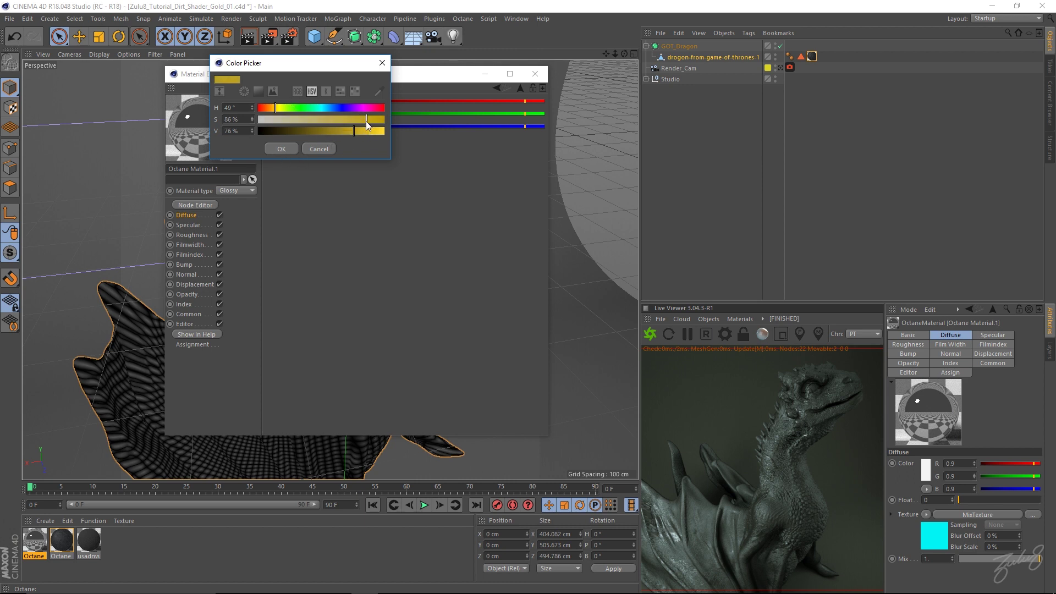
mouse_move(348, 131)
left_mouse_down()
mouse_move(371, 131)
mouse_move(359, 131)
left_mouse_up()
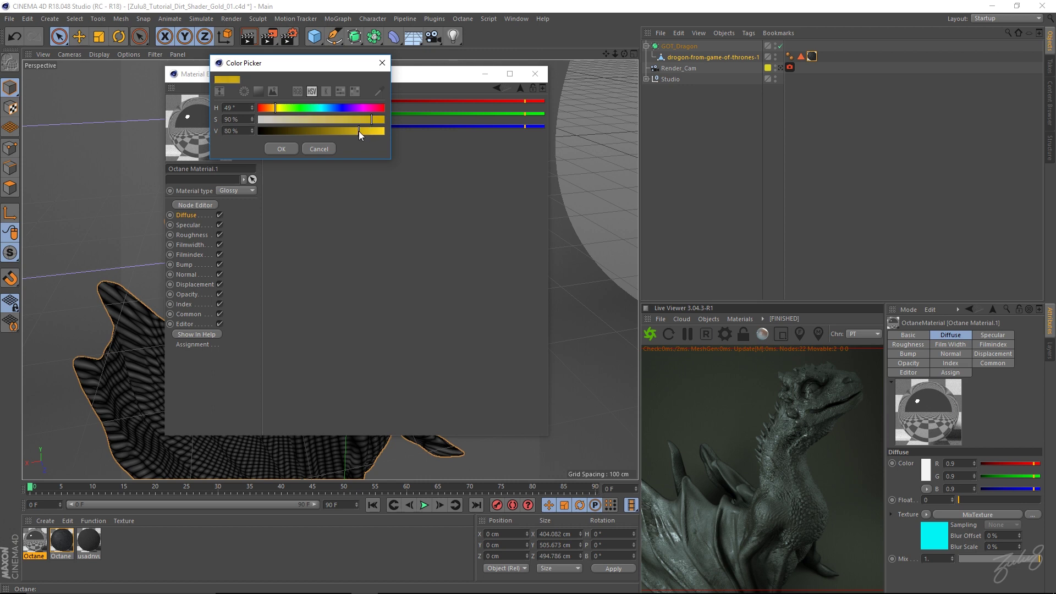
left_click(284, 149)
left_click(496, 87)
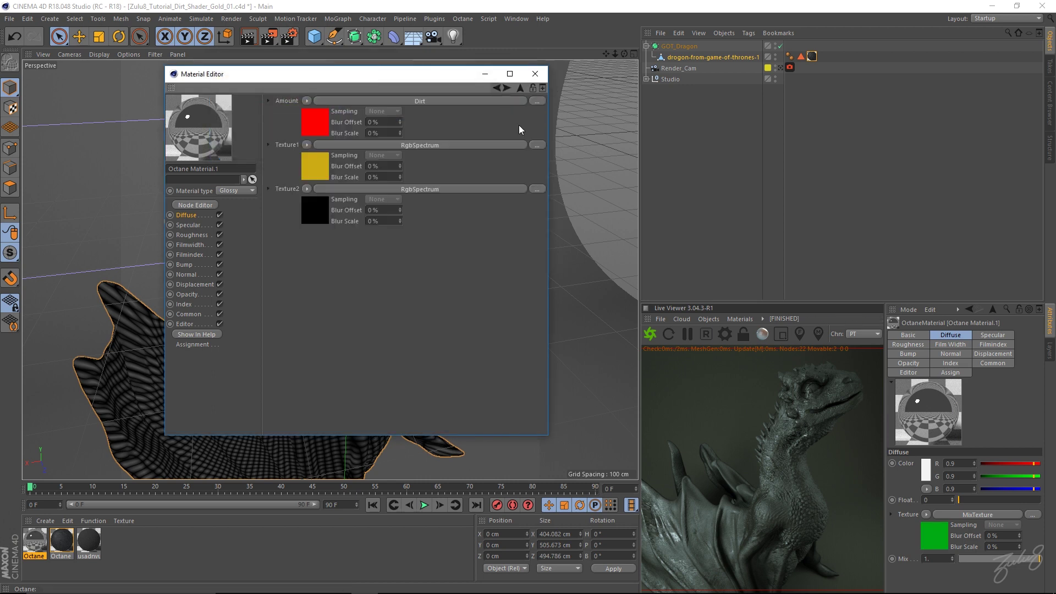
Set the strength to 5 and details to 100 in the diffuse mix's Dirt shader.
left_click(316, 128)
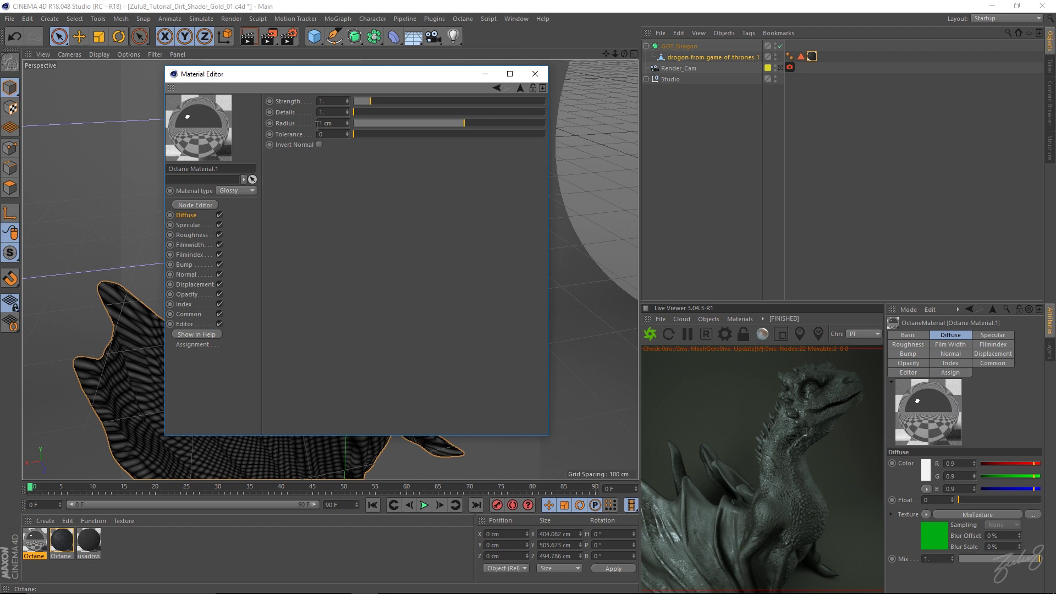
double_click(340, 102)
type("5")
key("Return")
left_click(335, 113)
type("00")
key("Return")
Set the Dirt radius to 0.7 cm and tolerance to 0.1, and enable Invert Normal.
double_click(321, 124)
type("0")
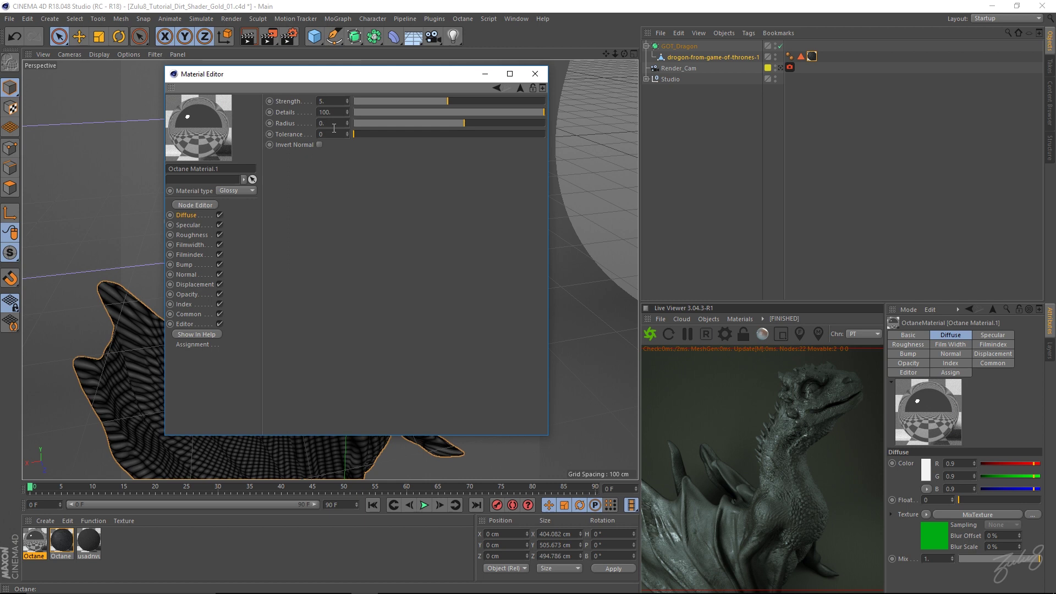
type(".7")
key("Return")
left_click(336, 134)
type("0")
key("Return")
left_click(320, 145)
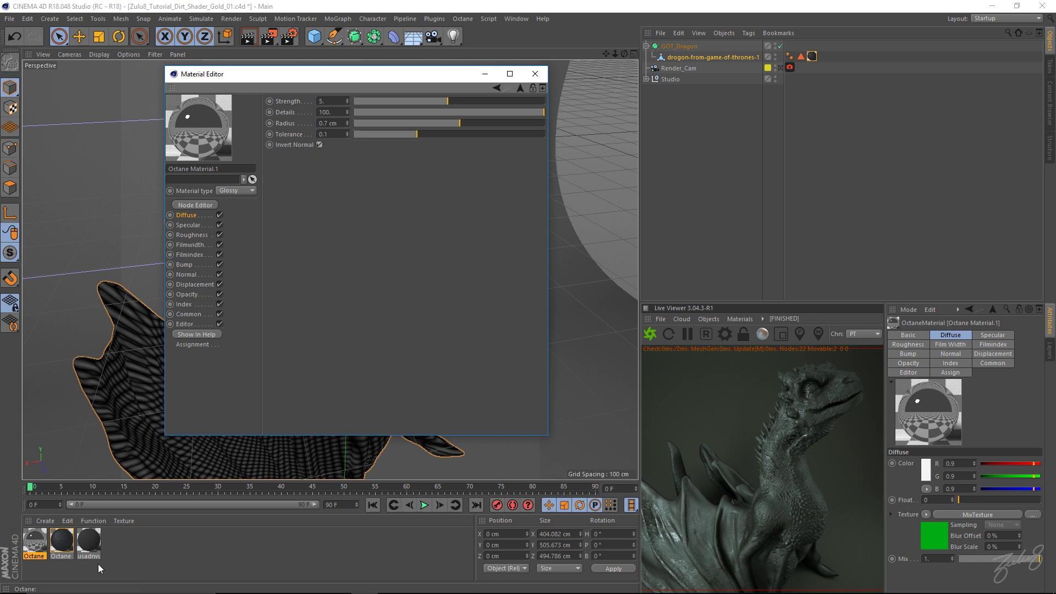
Replace the dragon mesh's assigned material with the new gold dirt material.
mouse_move(35, 539)
left_mouse_down()
mouse_move(424, 536)
mouse_move(23, 497)
mouse_move(411, 142)
mouse_move(407, 245)
mouse_move(843, 98)
mouse_move(853, 41)
mouse_move(780, 67)
mouse_move(833, 50)
mouse_move(813, 57)
left_mouse_up()
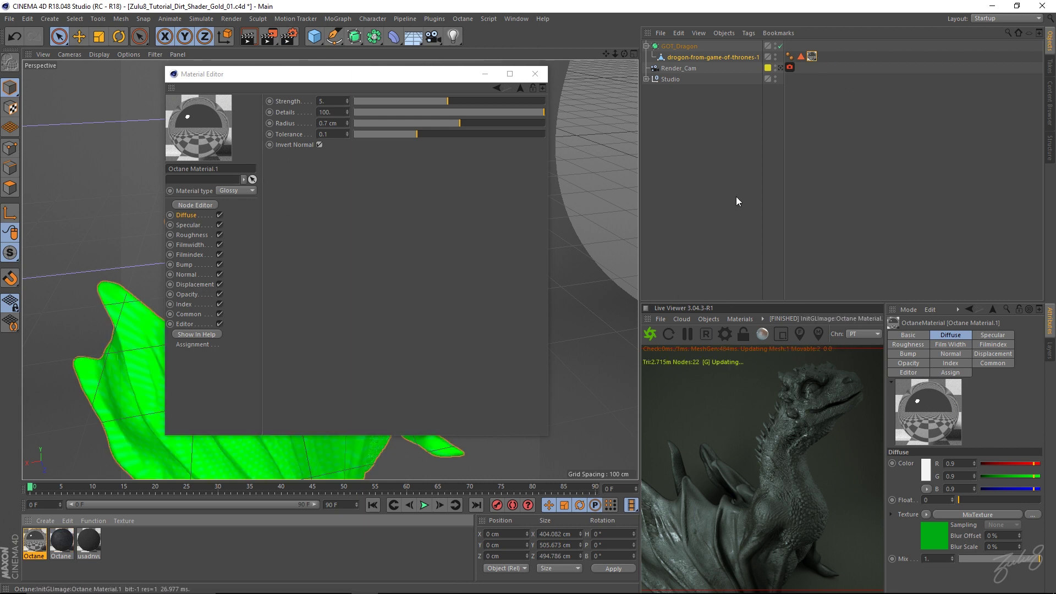
left_click_drag(409, 74, 350, 73)
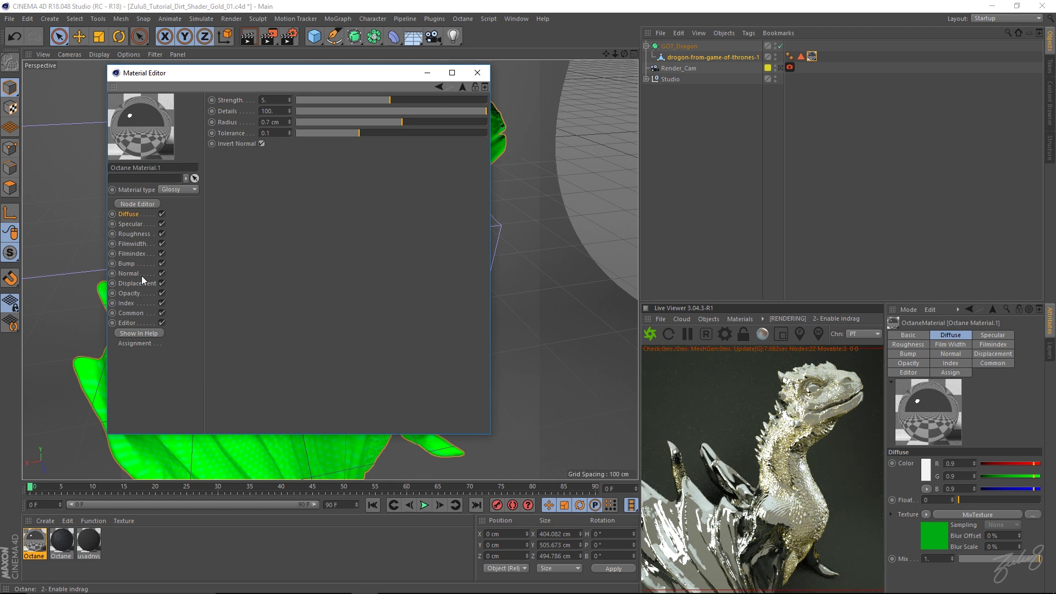
Copy the diffuse MixTexture shader and paste it into the material's opacity texture.
left_click(128, 294)
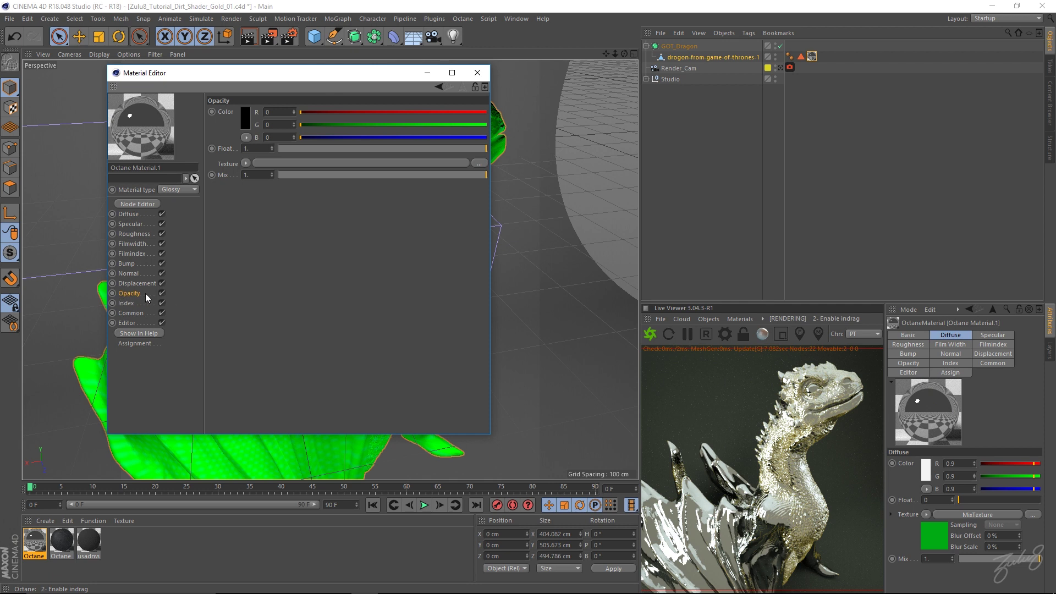
left_click(131, 215)
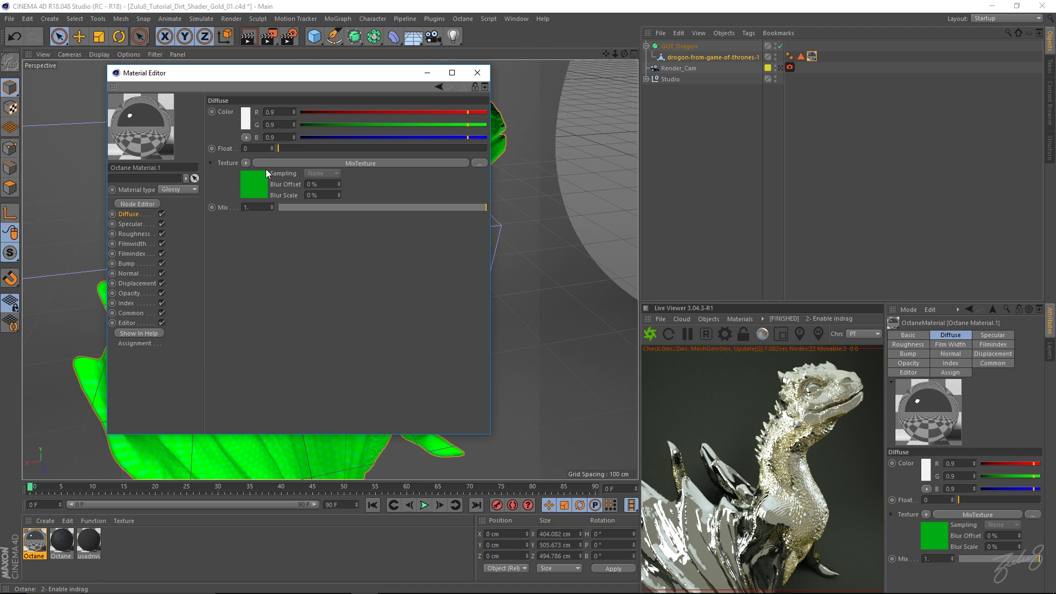
left_click(245, 163)
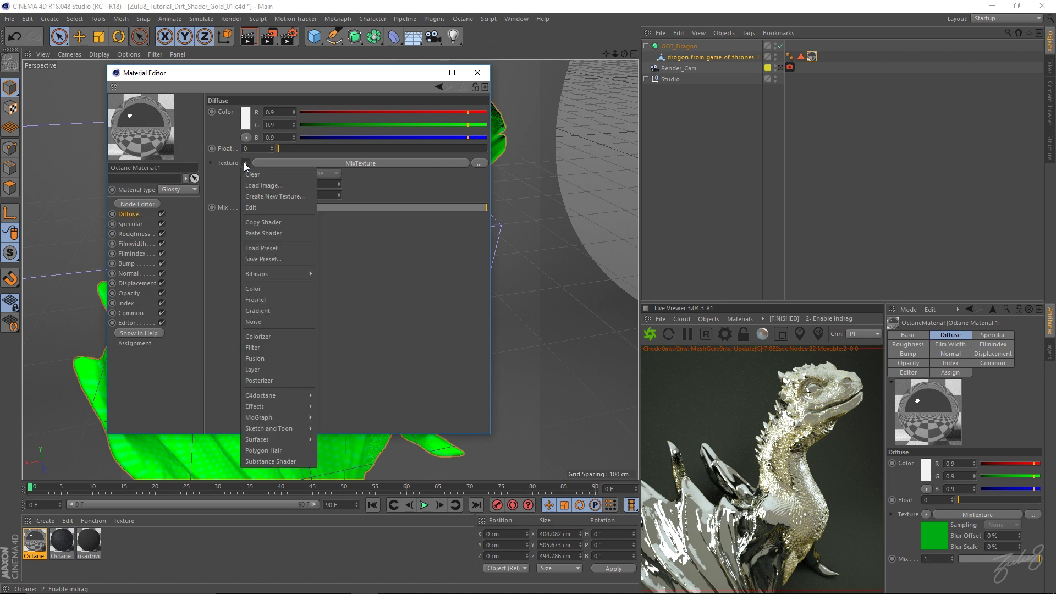
left_click(268, 223)
left_click(130, 293)
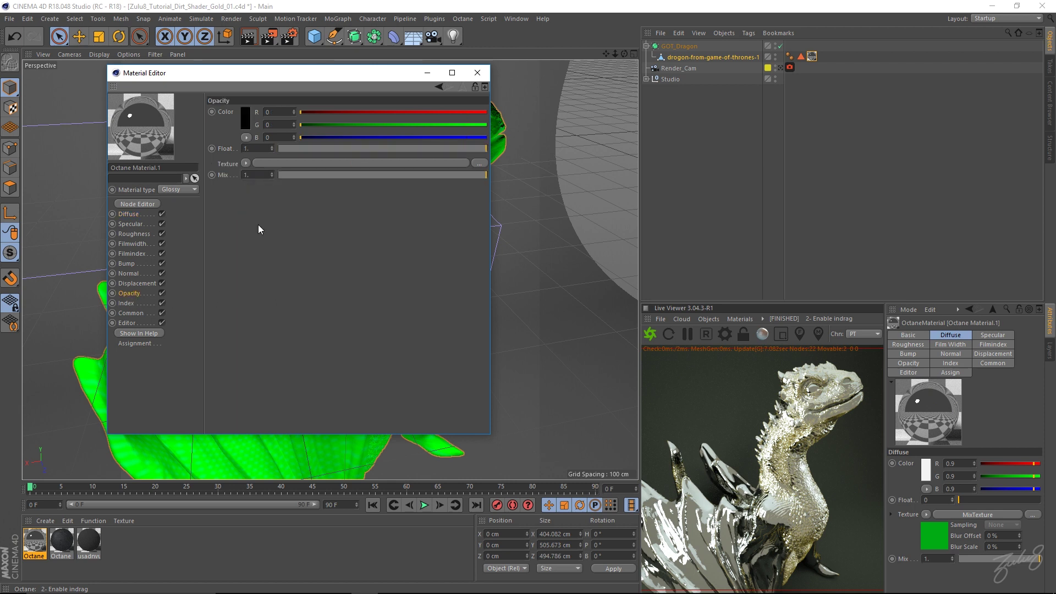
left_click(245, 164)
left_click(260, 217)
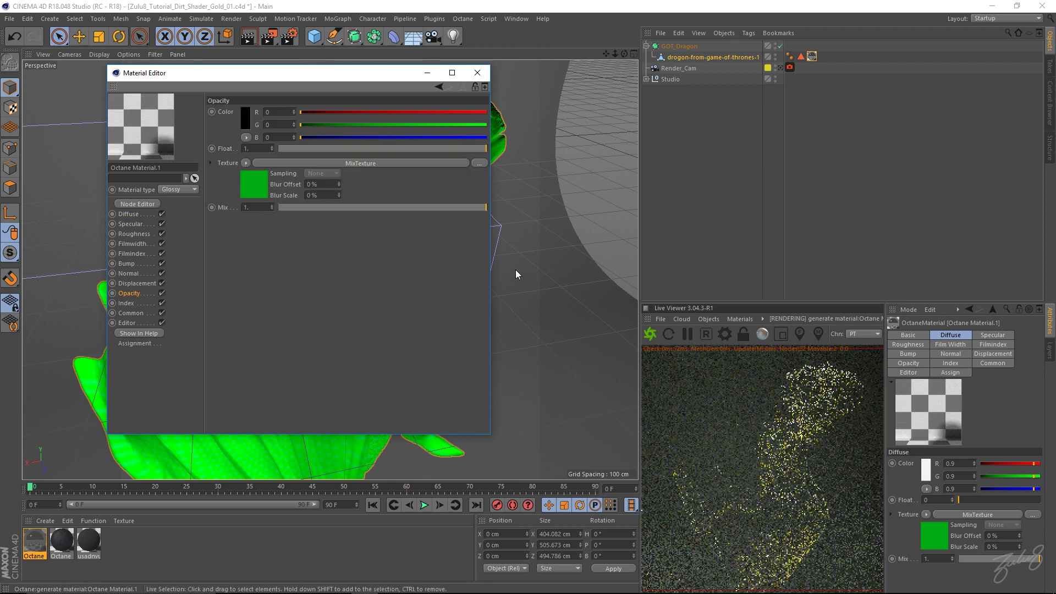
Set Texture1 of the opacity mix to pure white with saturation 0% and value 100%.
left_click(257, 190)
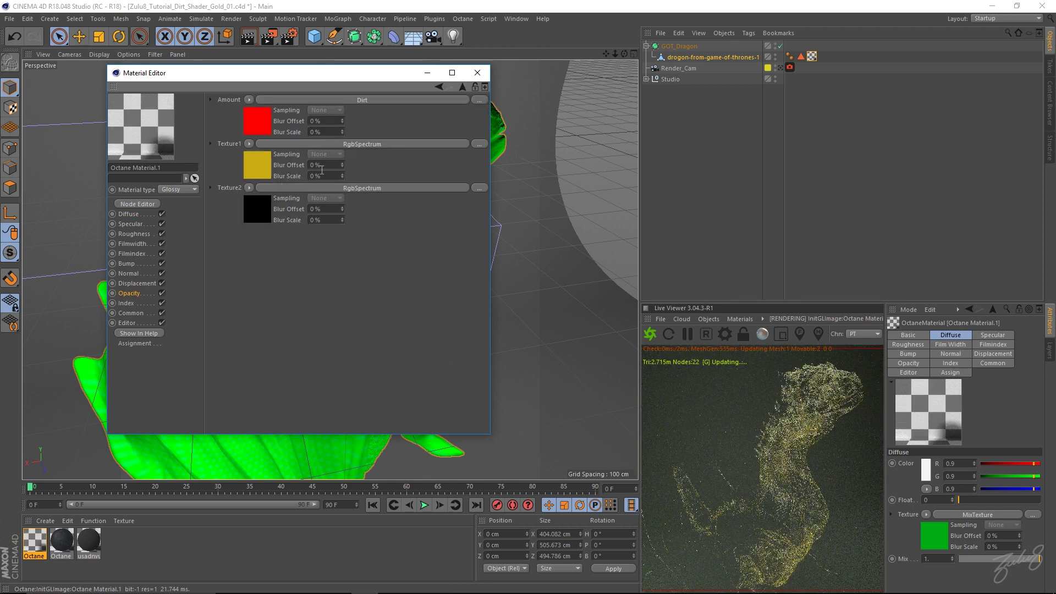
left_click(262, 164)
left_click(246, 115)
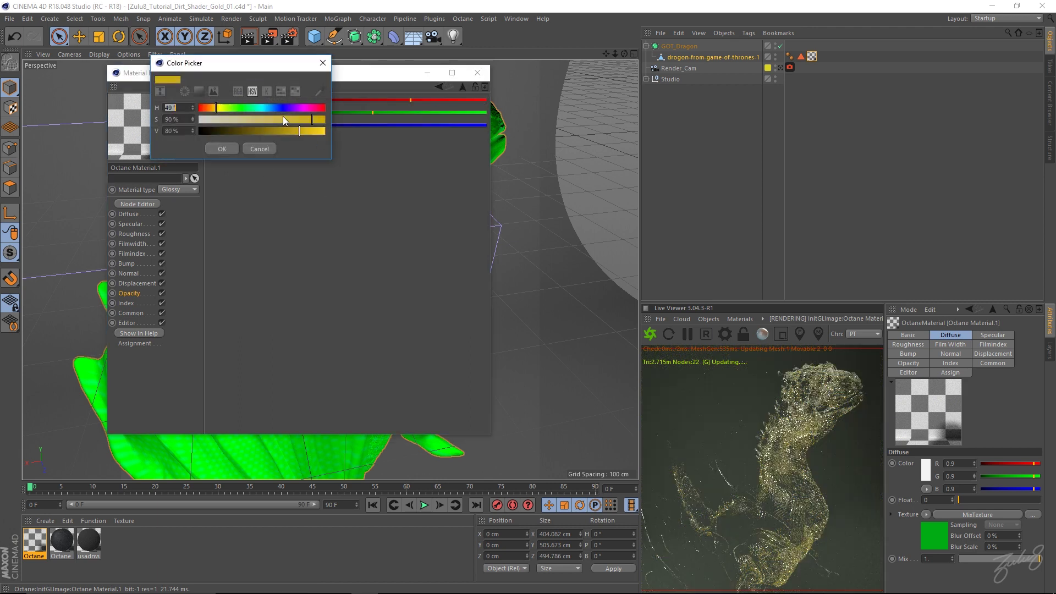
left_click_drag(226, 120, 189, 120)
left_click_drag(299, 131, 378, 135)
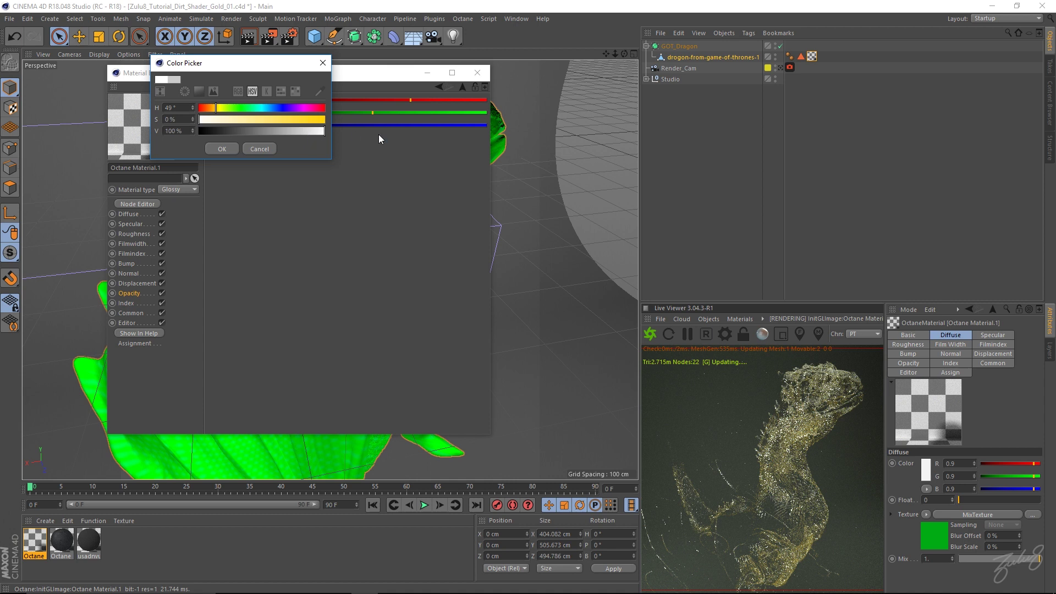
left_click(222, 150)
left_click(438, 87)
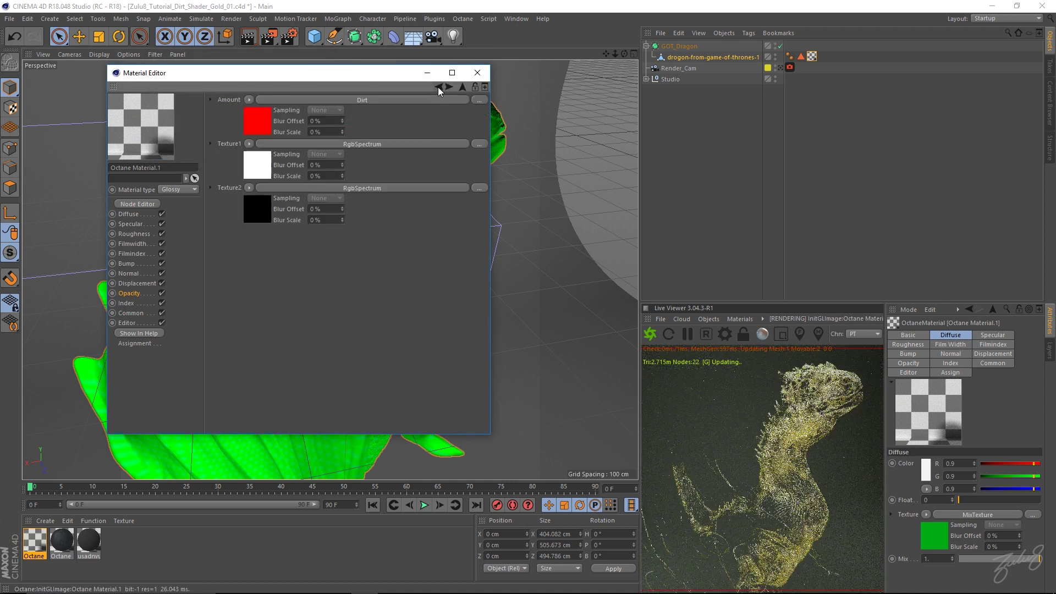
left_click(133, 293)
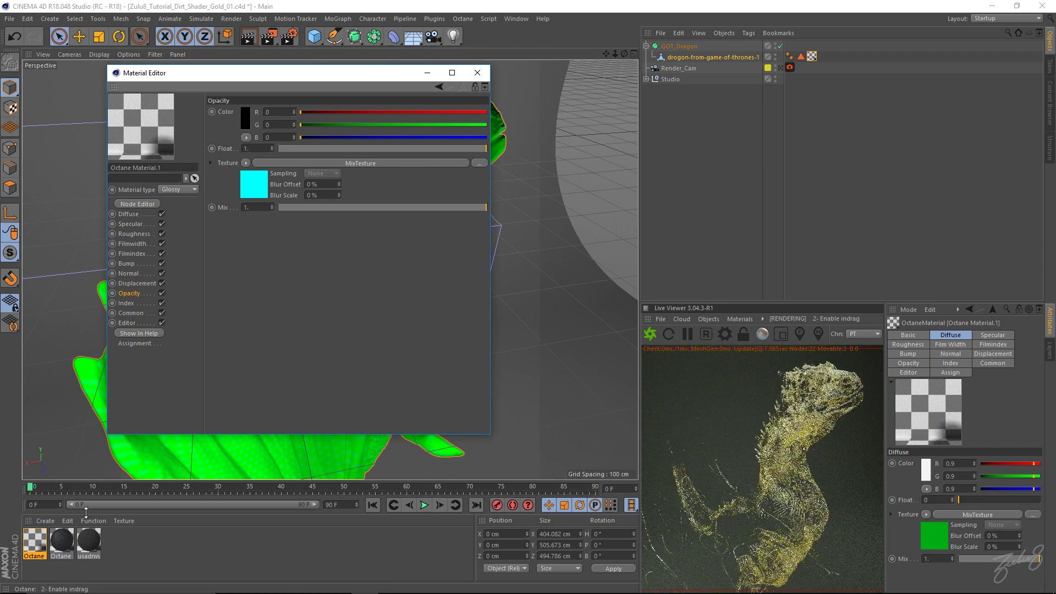
Create a C4doctane Octane Mix Material and open it for editing.
left_click(148, 559)
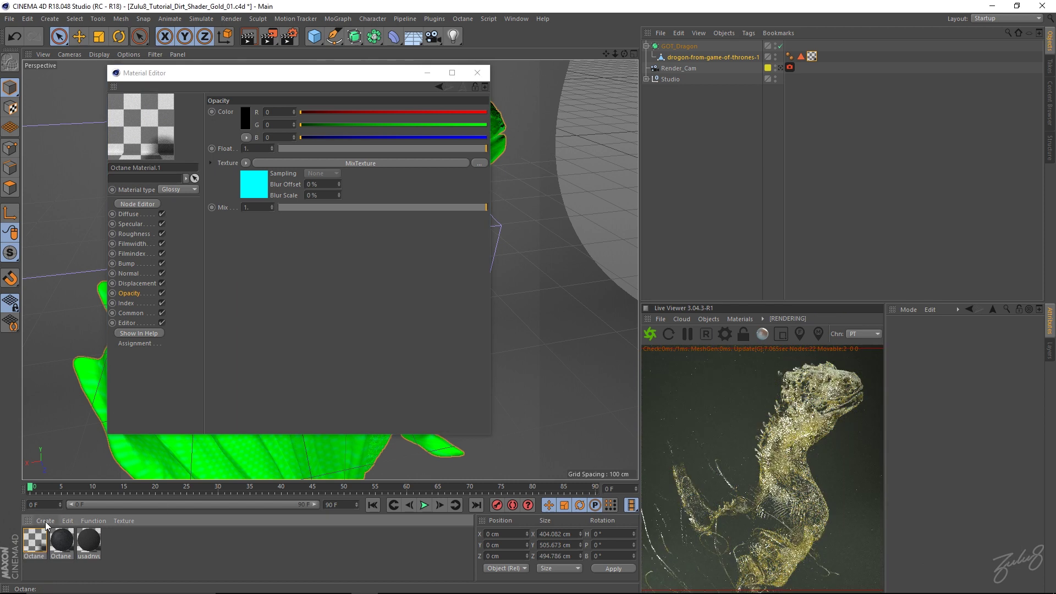
left_click(45, 521)
mouse_move(58, 444)
mouse_move(183, 420)
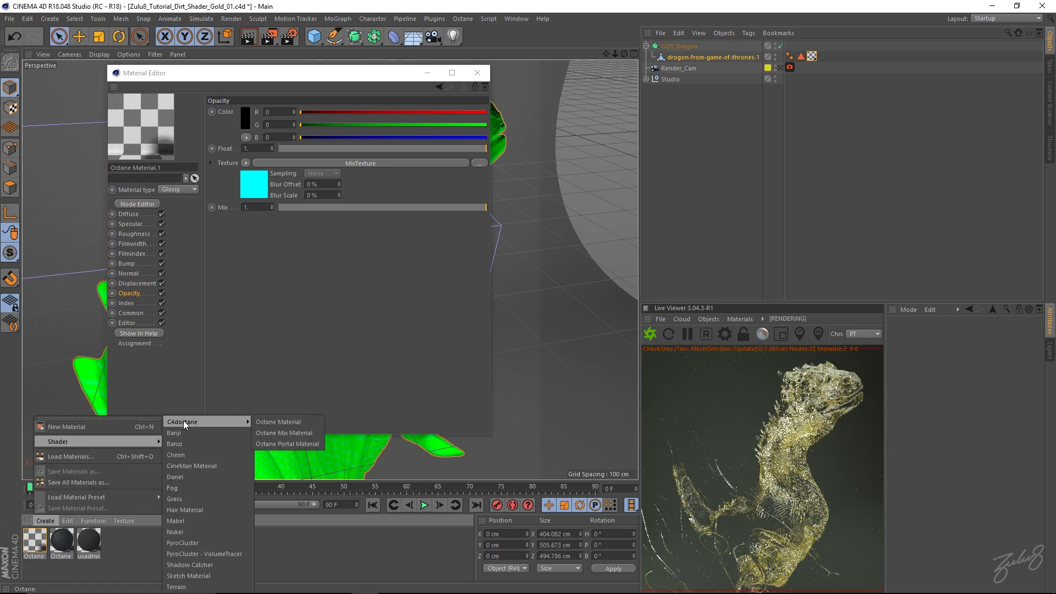
left_click(268, 432)
double_click(39, 544)
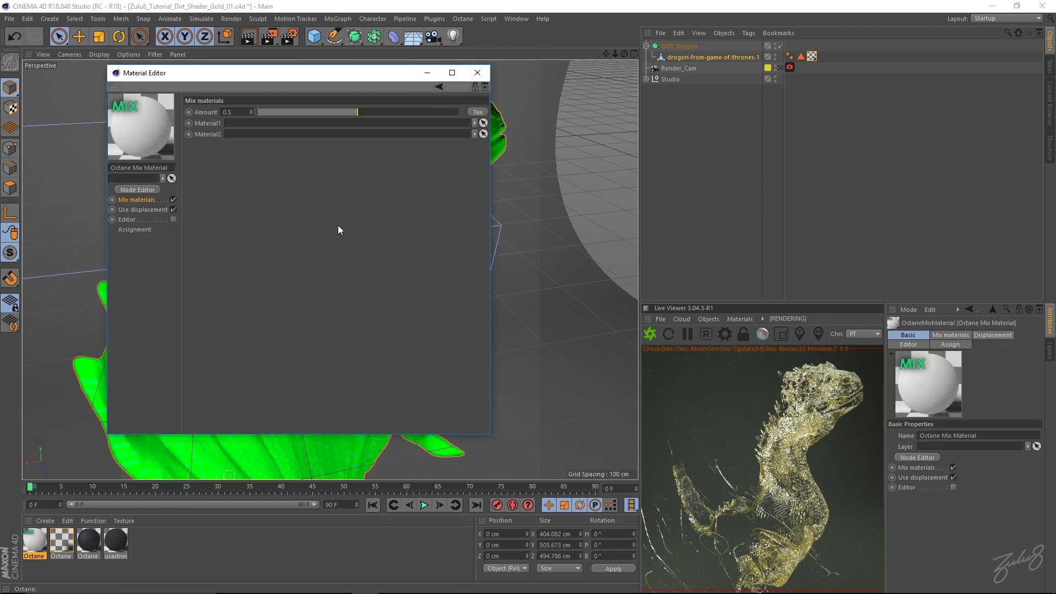
left_click_drag(288, 75, 286, 86)
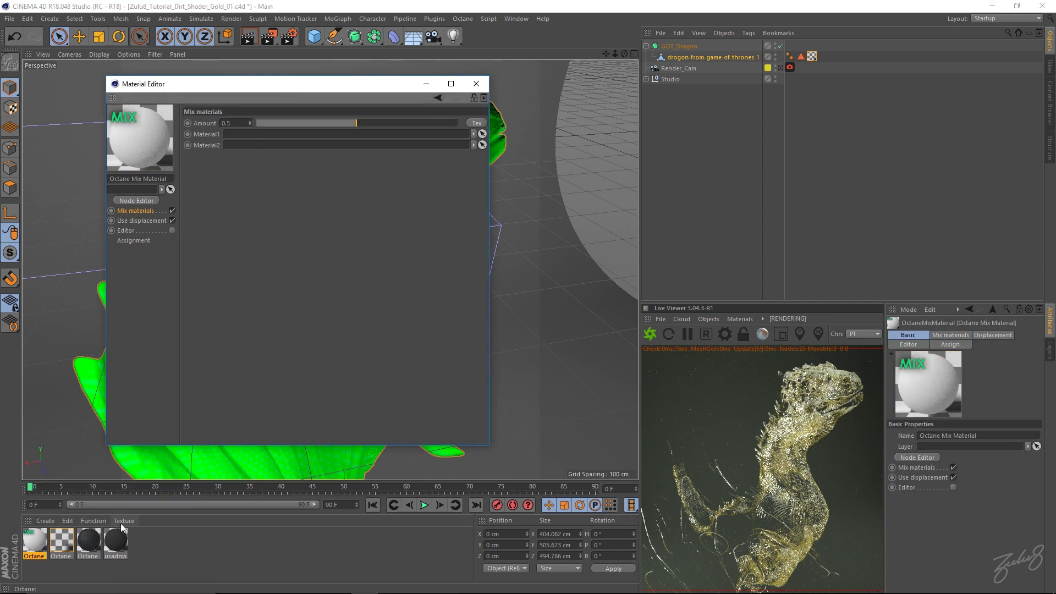
Rename the dark glossy material as base and the gold dirt material as shiny dirt.
left_click(90, 539)
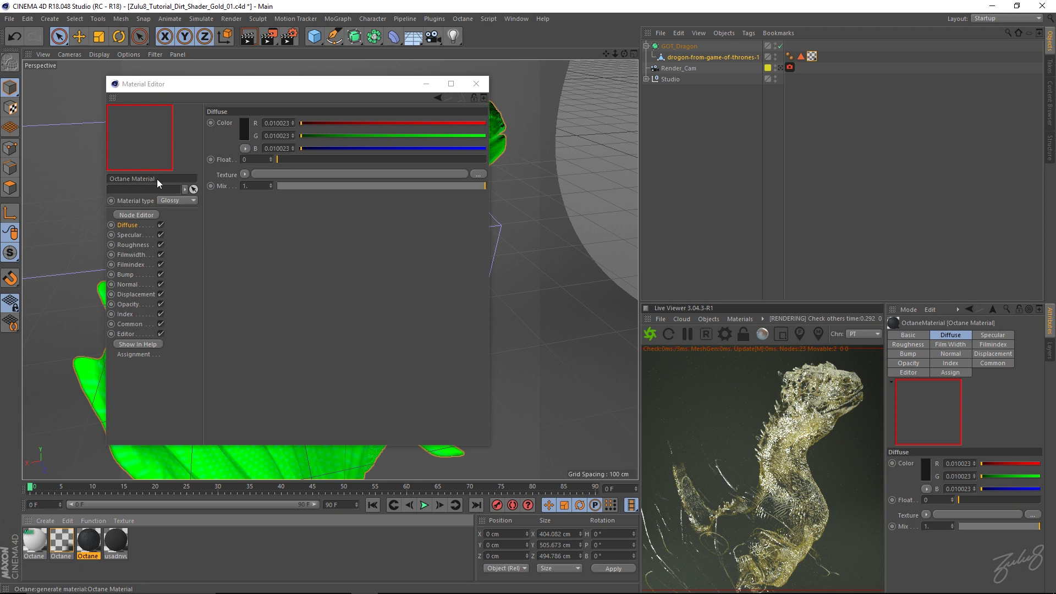
double_click(126, 179)
type("base")
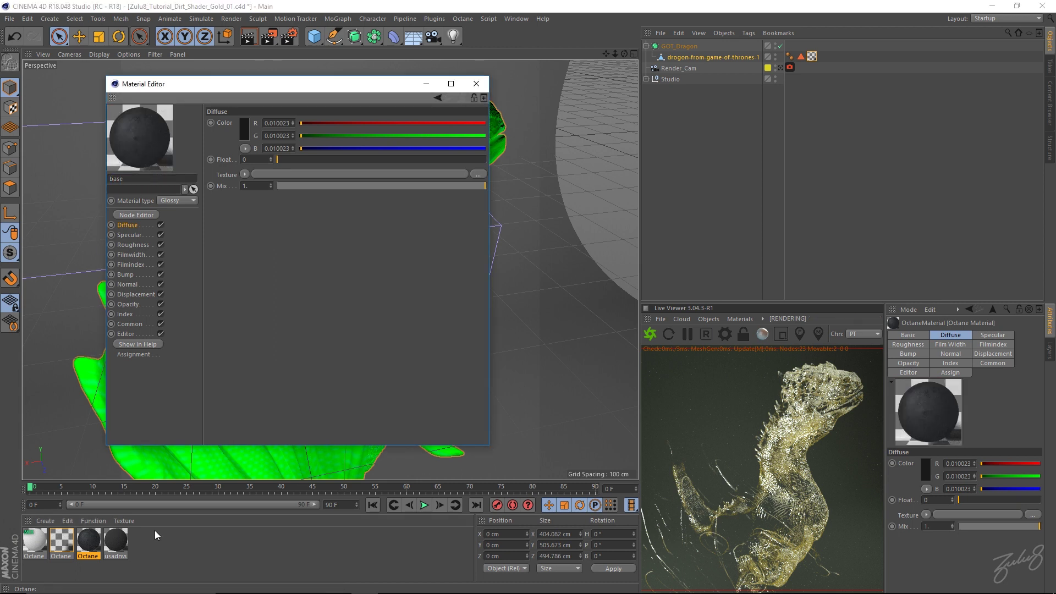
left_click(65, 538)
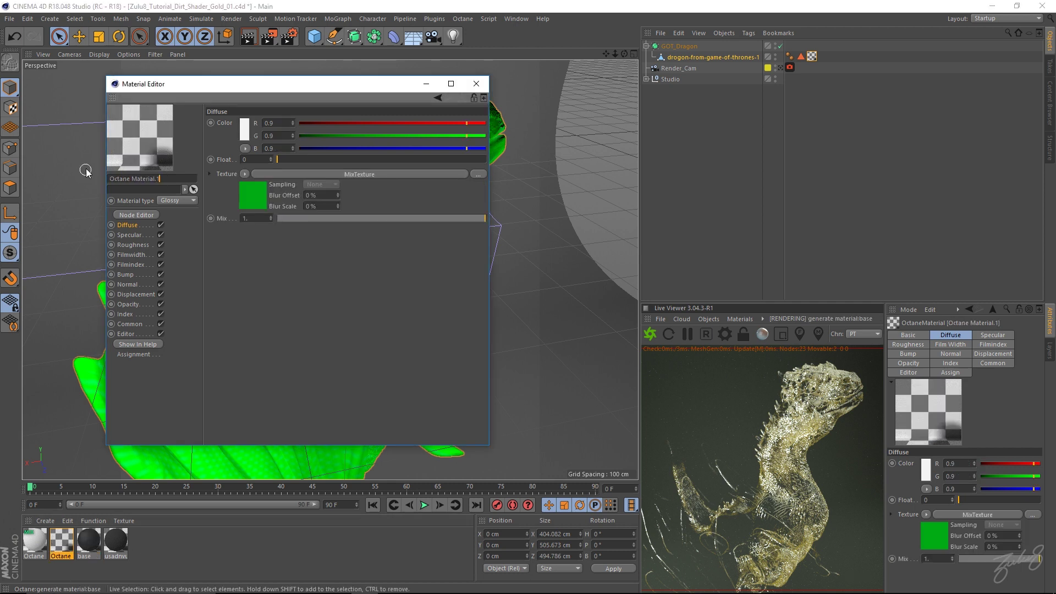
key("ctrl+a")
type("shiny dirt")
key("Return")
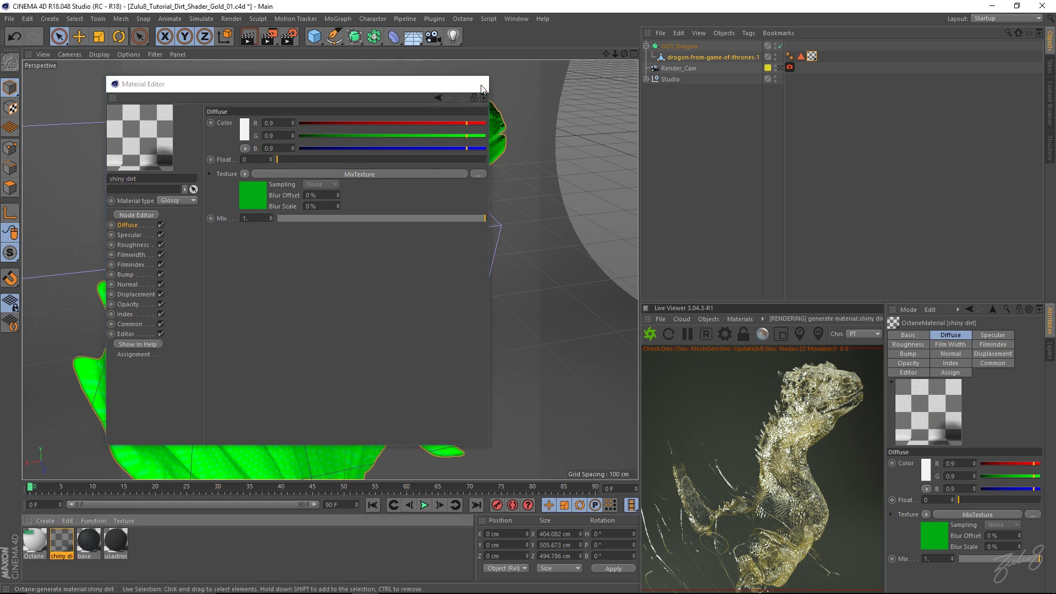
left_click(476, 84)
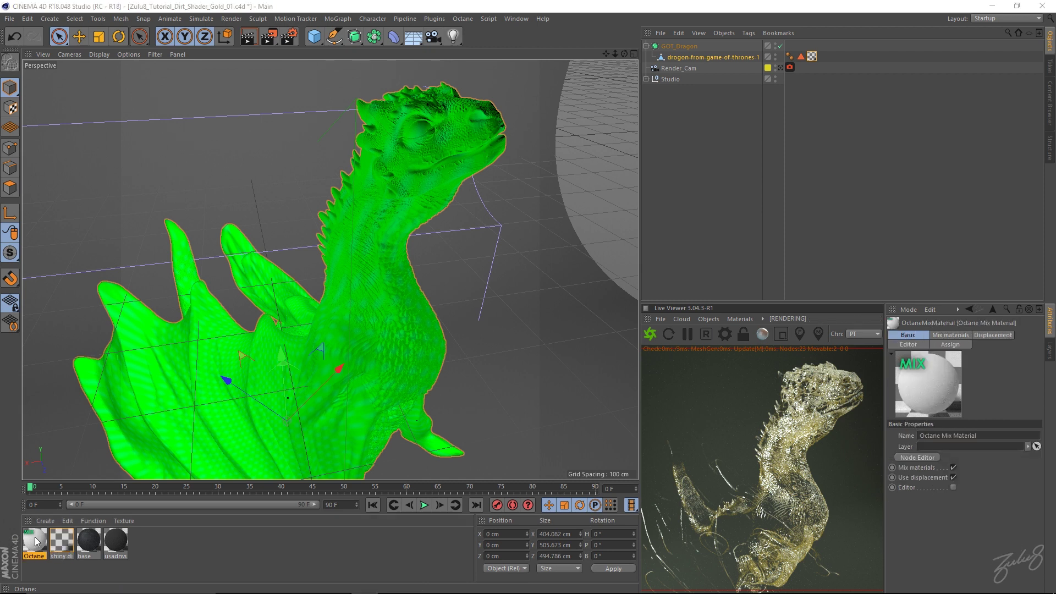
Assign shiny dirt as Material1 and base as Material2 of the mix material, with the mix amount at 0.
double_click(34, 542)
left_click_drag(84, 547, 354, 143)
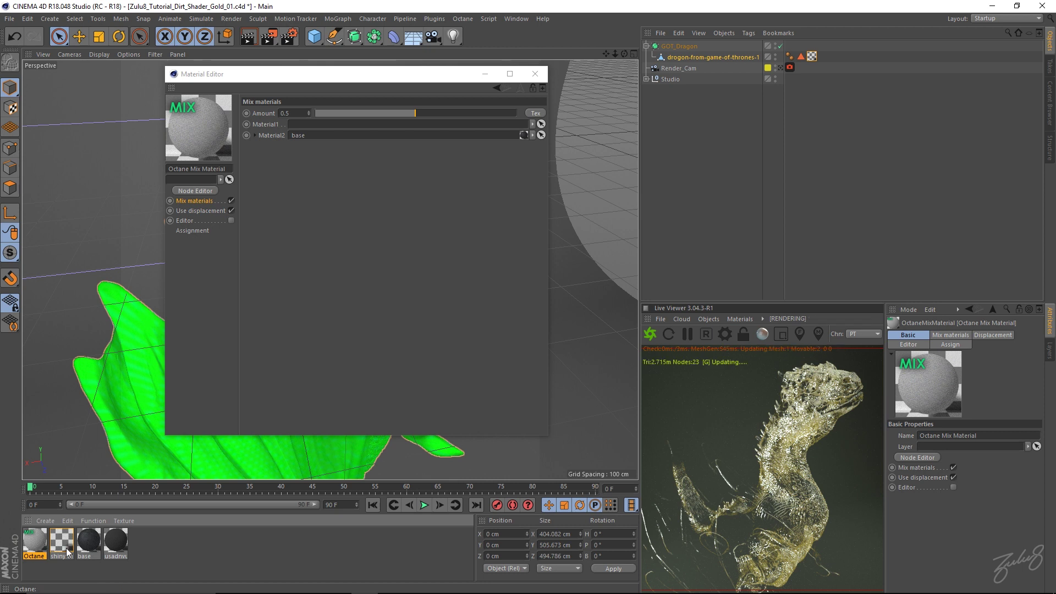
left_click_drag(61, 541, 337, 125)
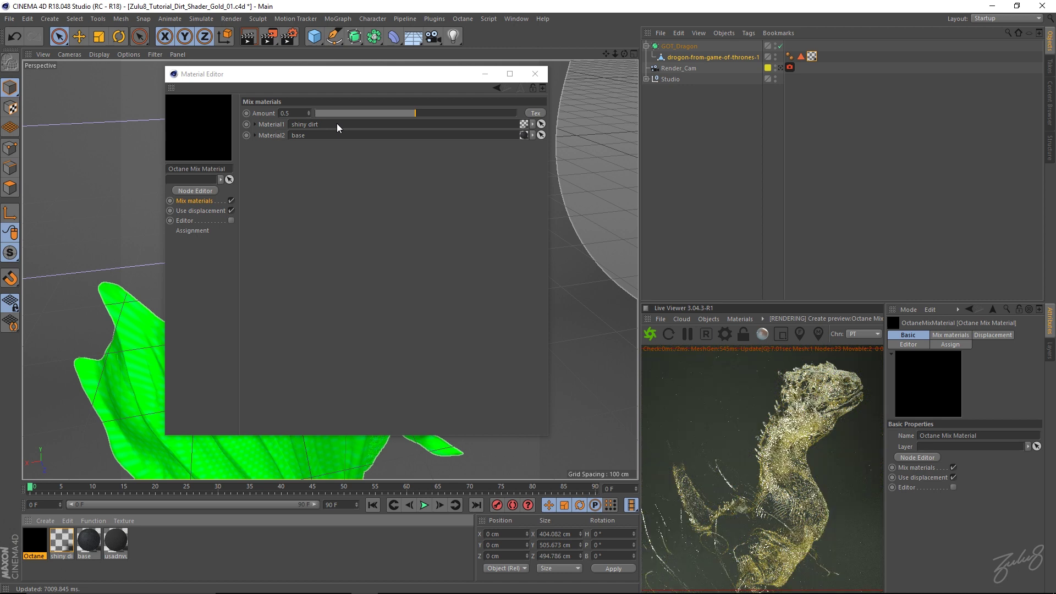
left_click_drag(414, 113, 317, 112)
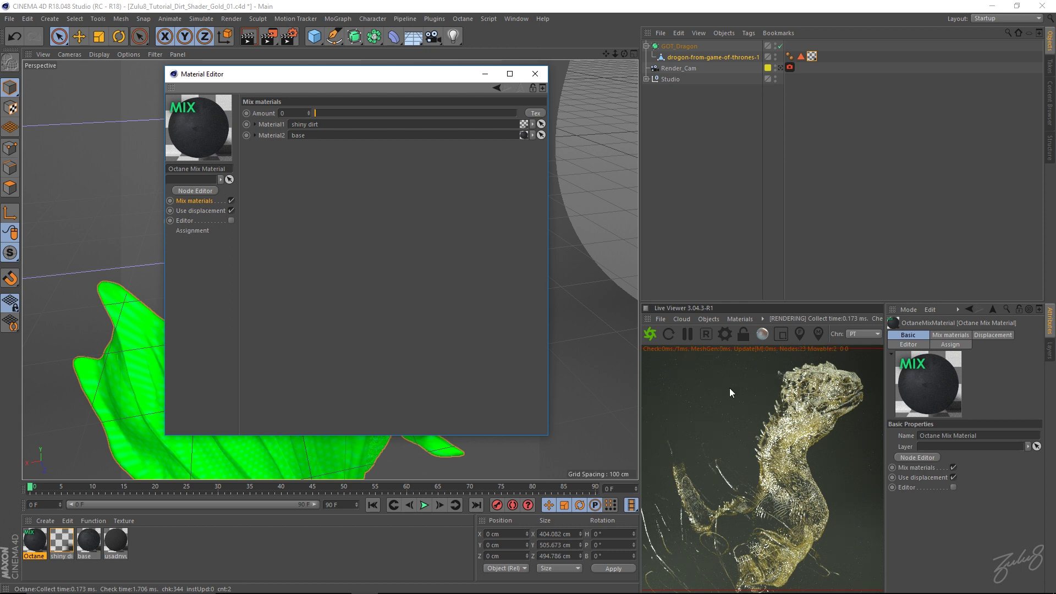
Try a high and a lower mix amount, and switch the amount to a texture slot.
left_click_drag(310, 112, 513, 109)
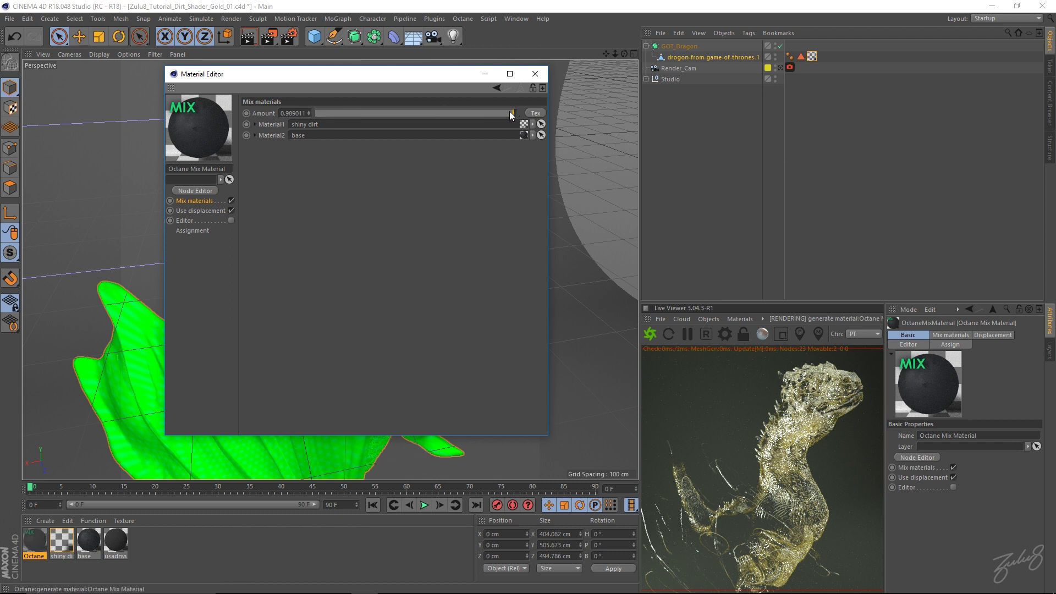
left_click_drag(509, 111, 383, 113)
left_click(536, 114)
left_click(508, 123)
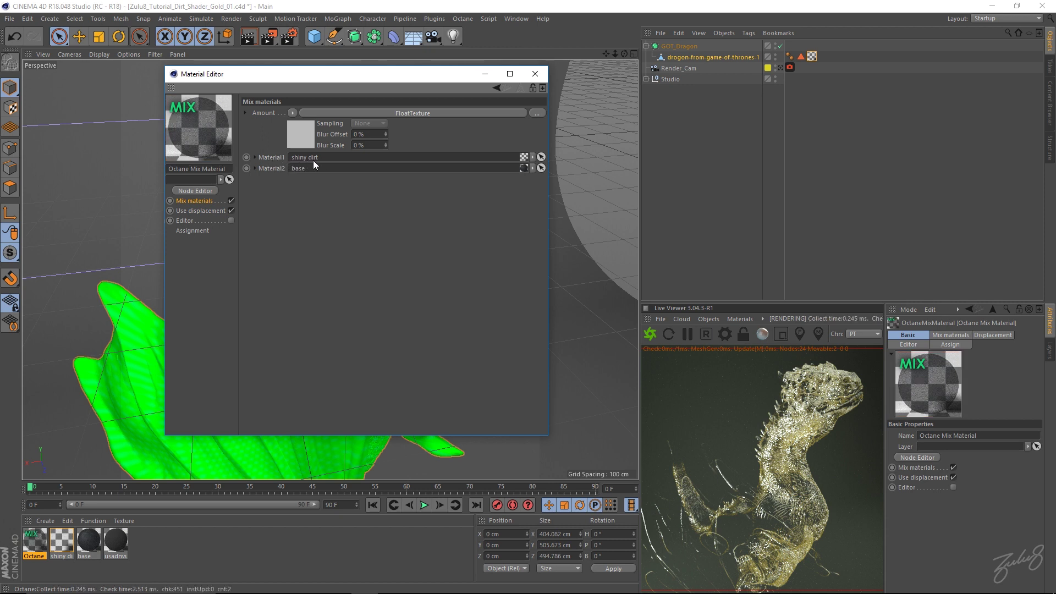
Copy the MixTexture shader from the opacity channel of shiny dirt and paste it into the mix material's amount.
left_click(61, 543)
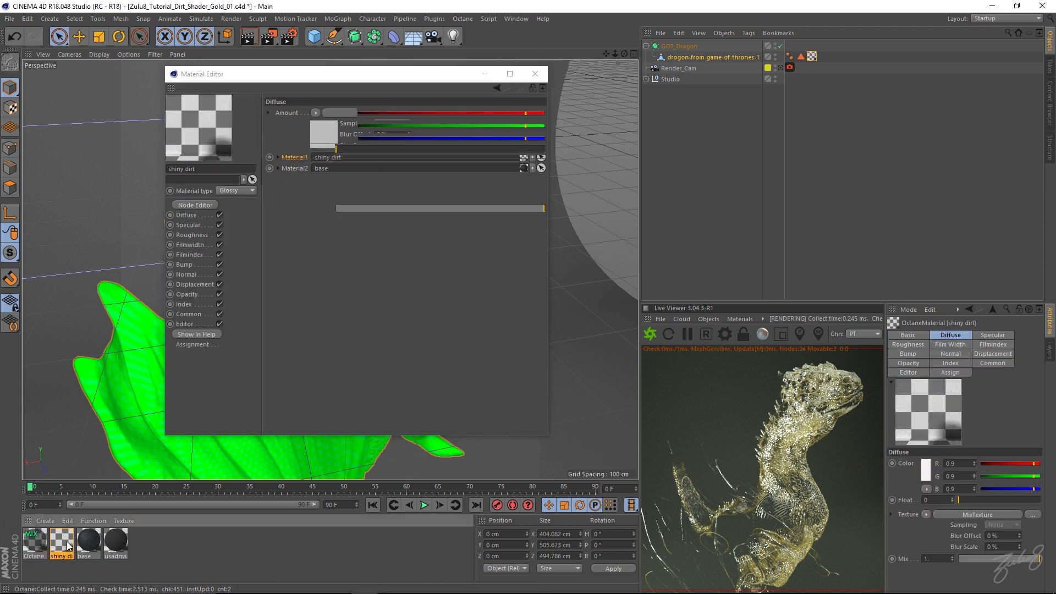
left_click(187, 295)
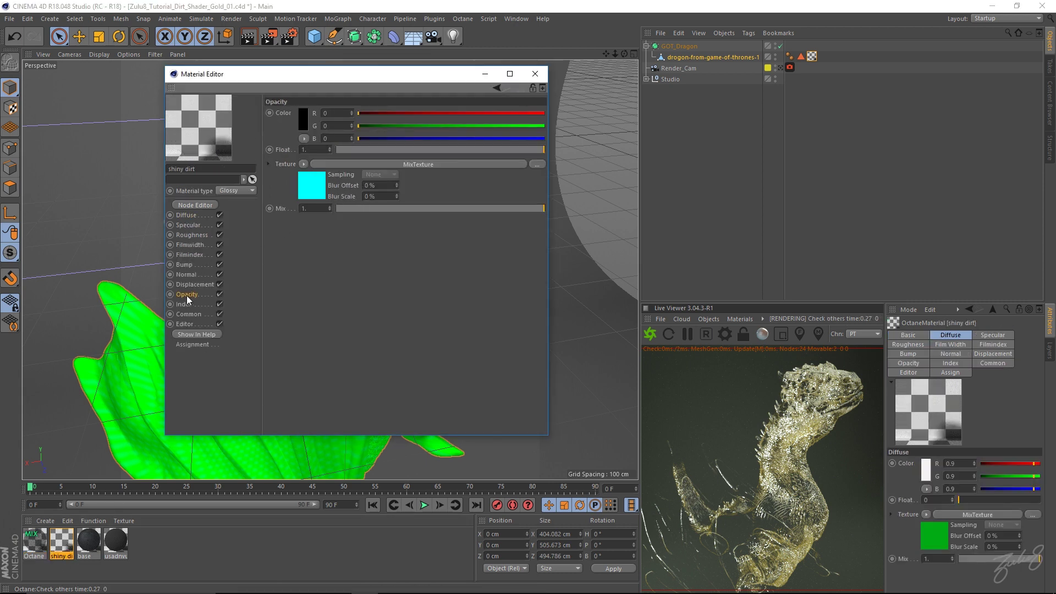
left_click(303, 163)
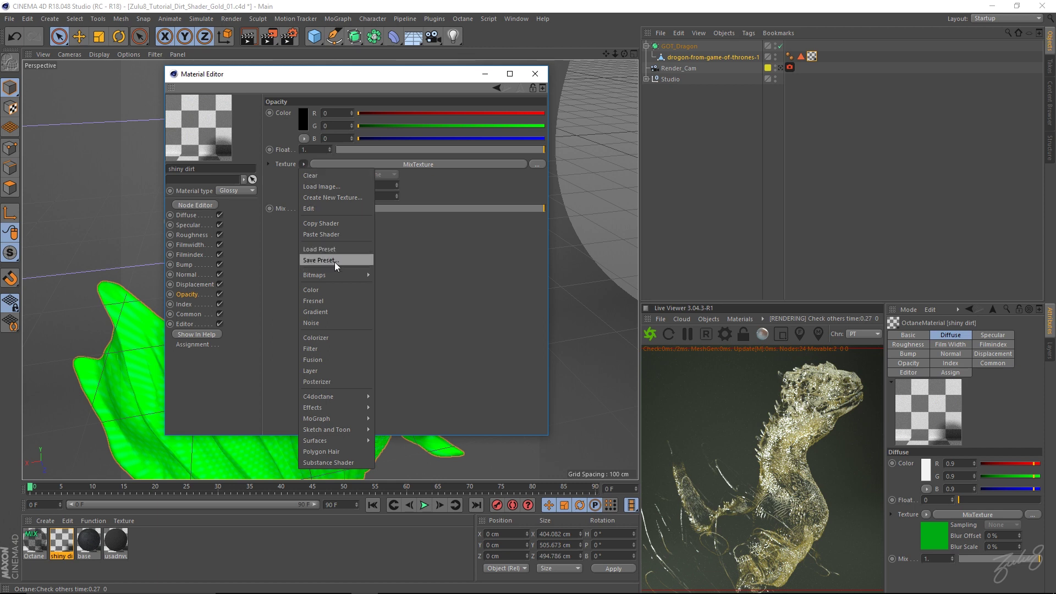
left_click(330, 225)
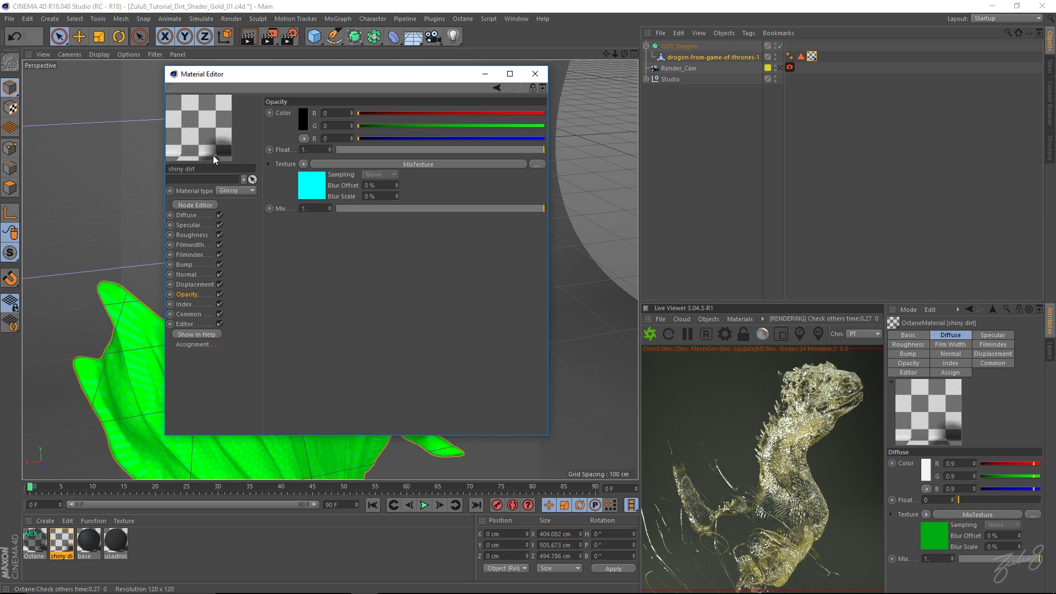
left_click(185, 305)
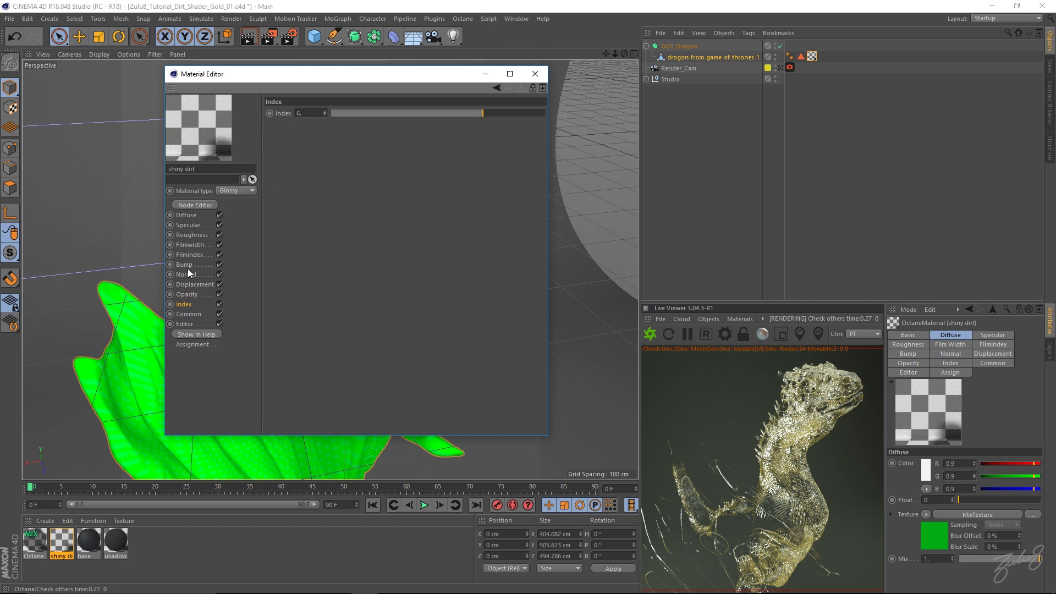
left_click(36, 540)
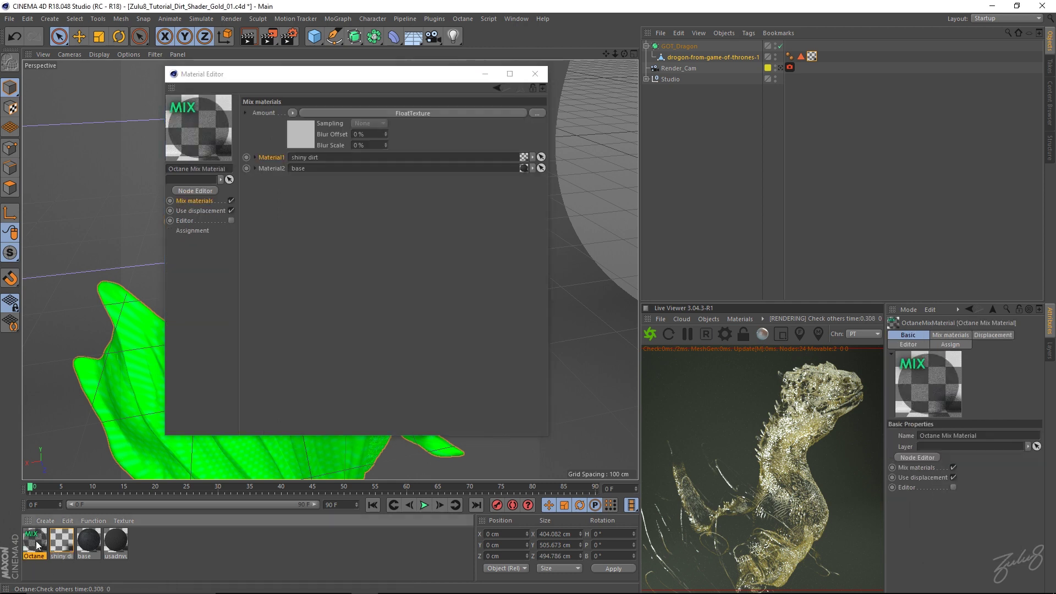
left_click(292, 113)
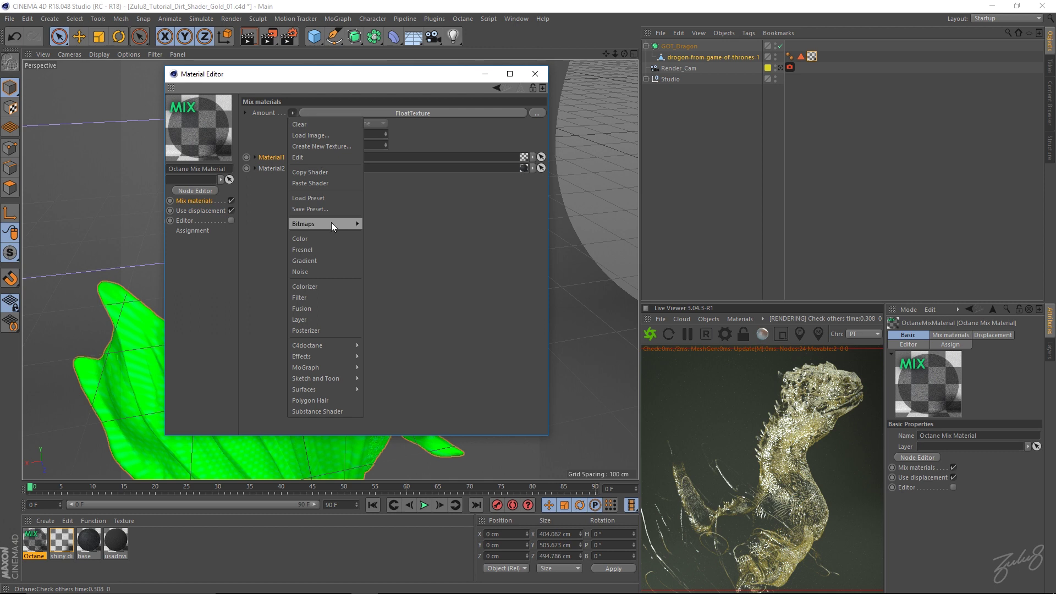
left_click(324, 183)
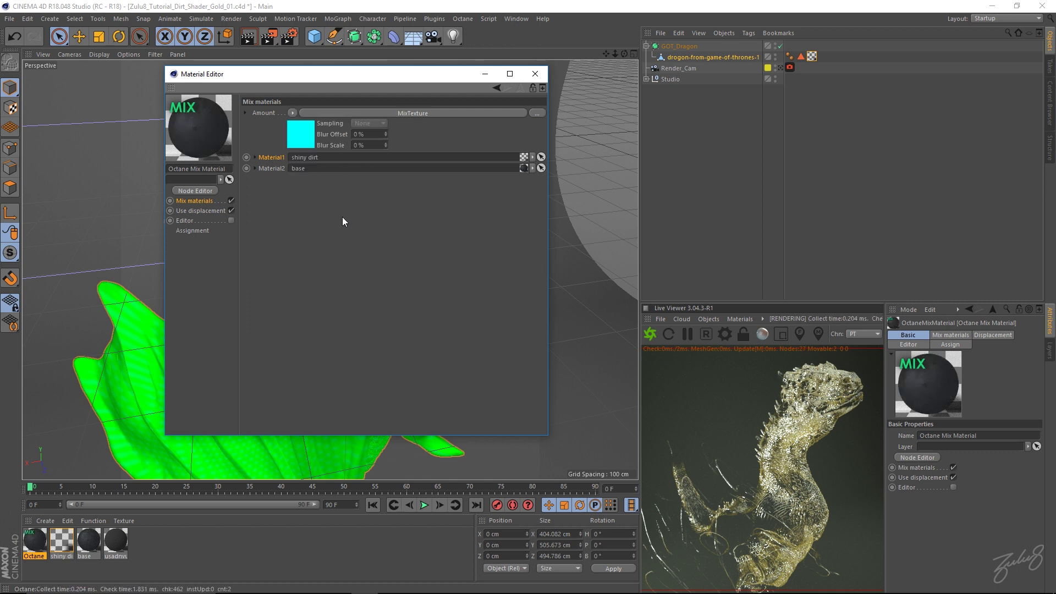
Replace the dragon's current material with the Octane mix material and close the material editor.
left_click_drag(34, 546, 812, 60)
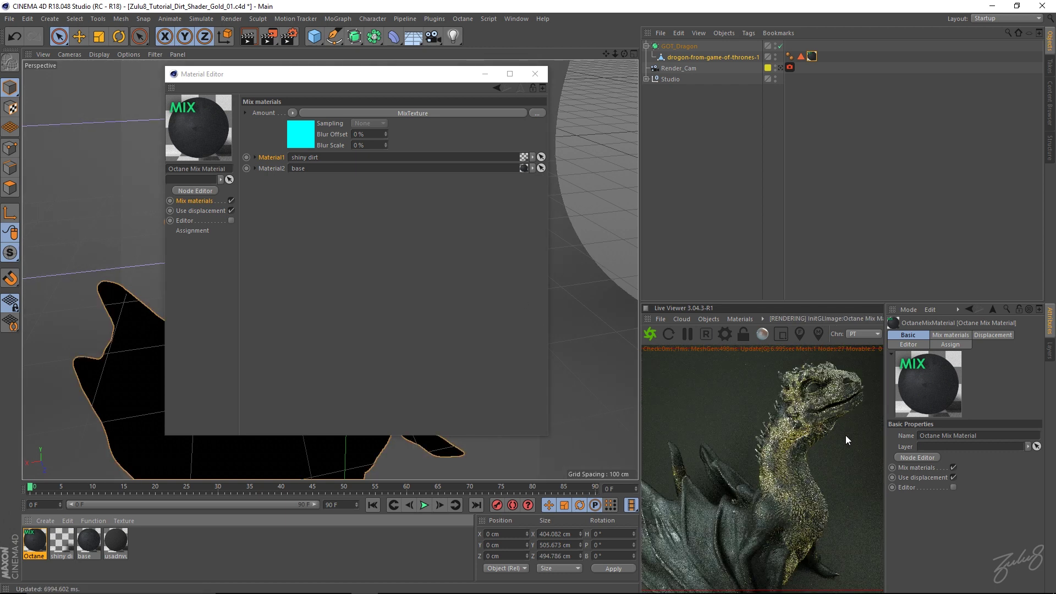
left_click(538, 79)
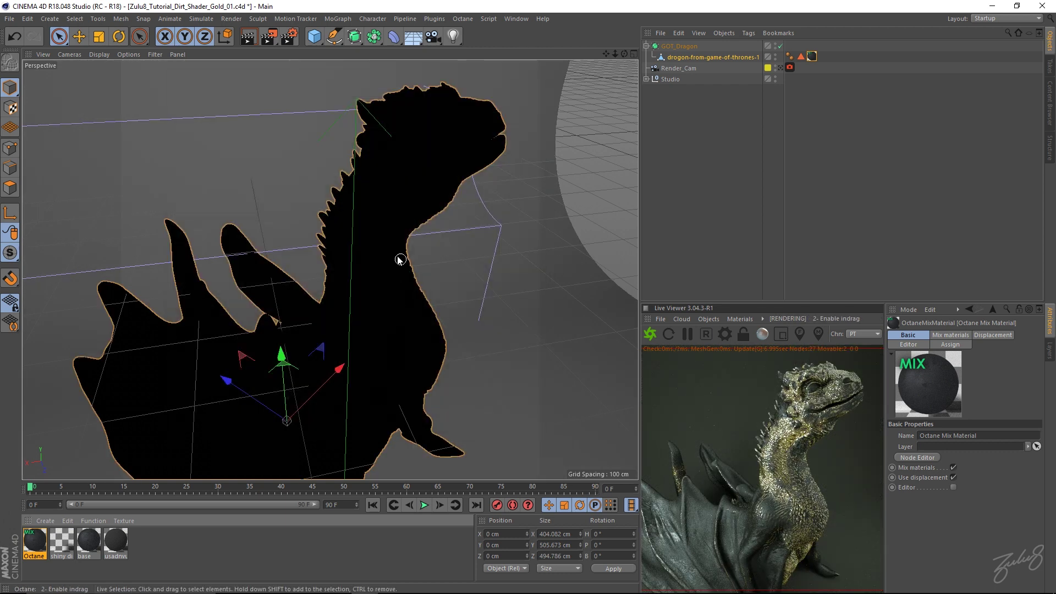
scroll(367, 260, "up", 5)
scroll(390, 242, "down", 3)
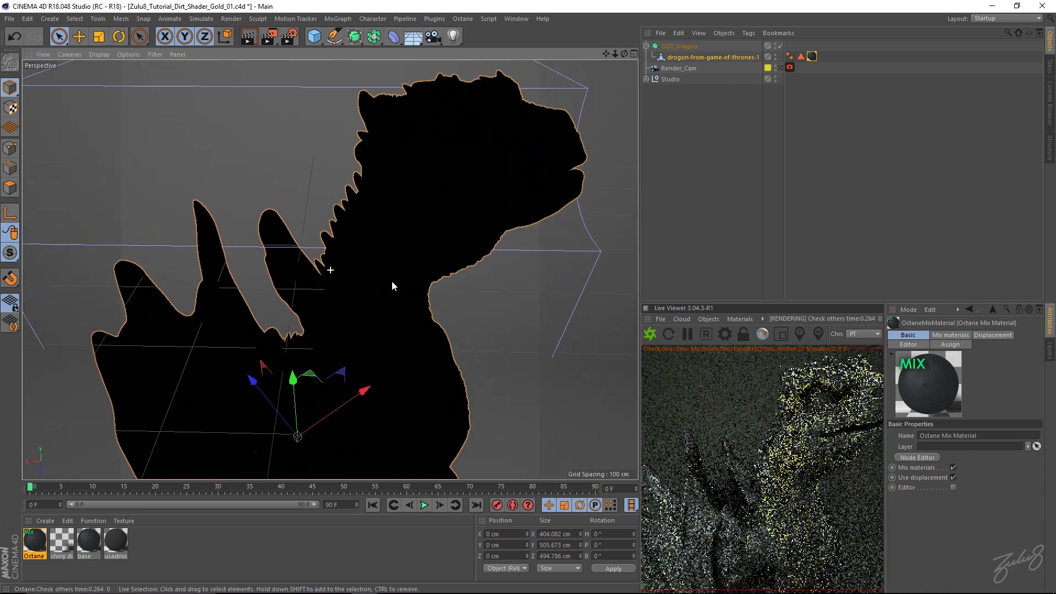
scroll(392, 281, "up", 5)
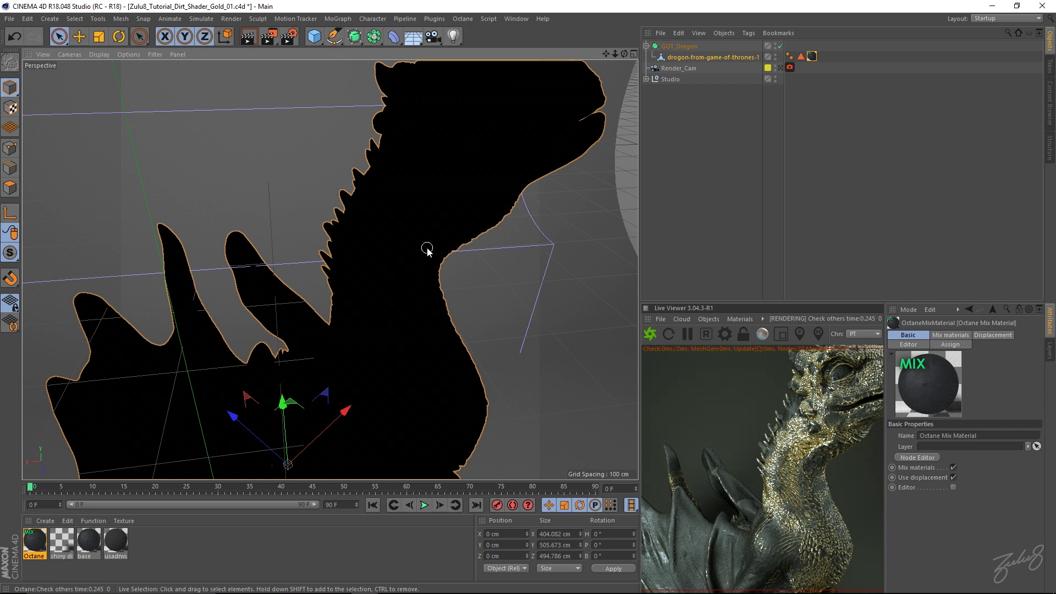
Create a C4doctane Octane Material, open it for editing and rename it as rusty.
left_click(192, 549)
left_click(44, 521)
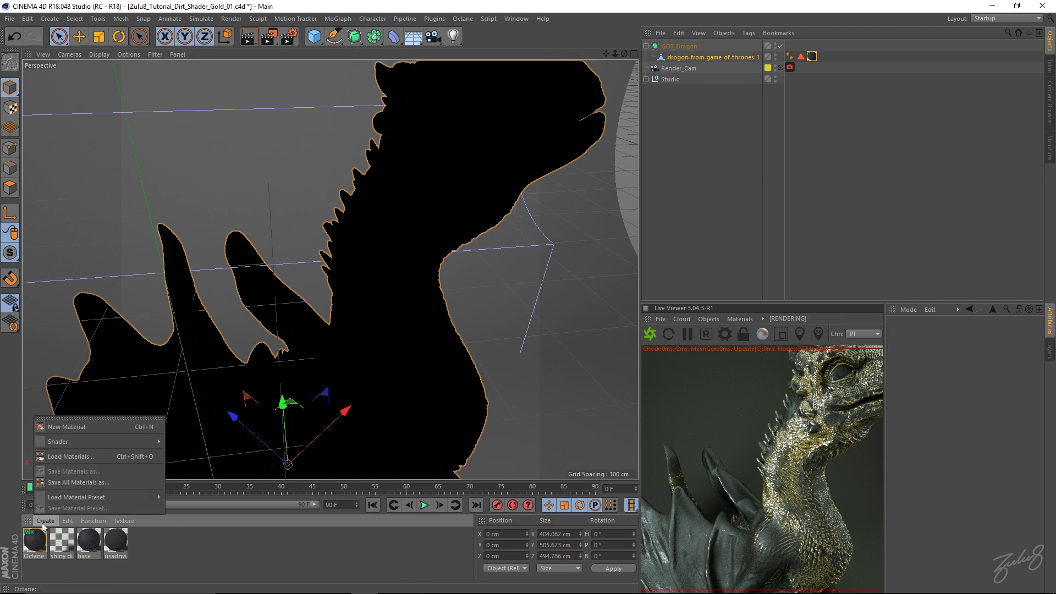
mouse_move(68, 440)
mouse_move(228, 420)
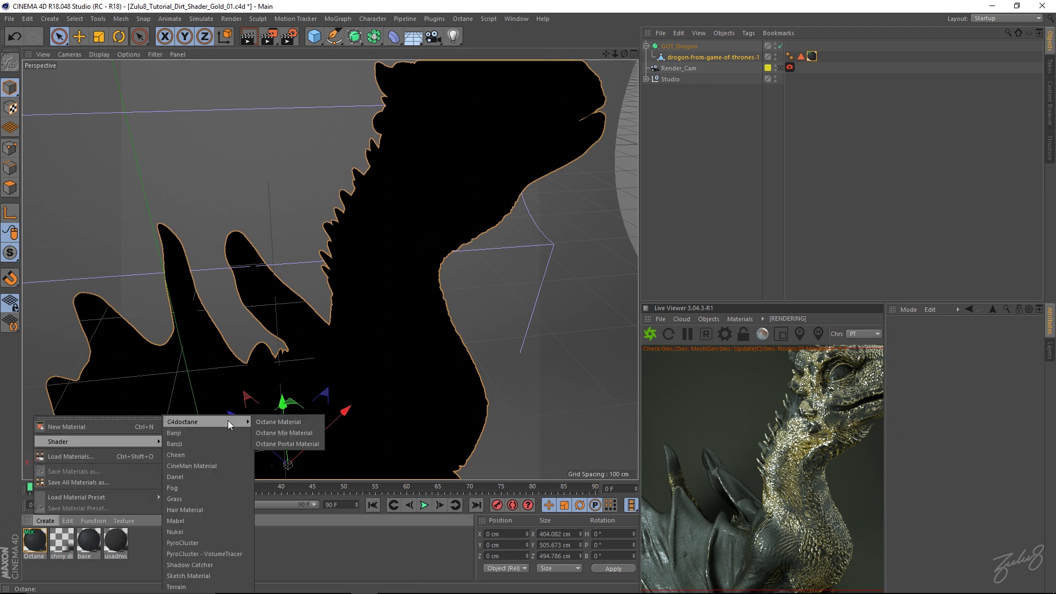
left_click(278, 422)
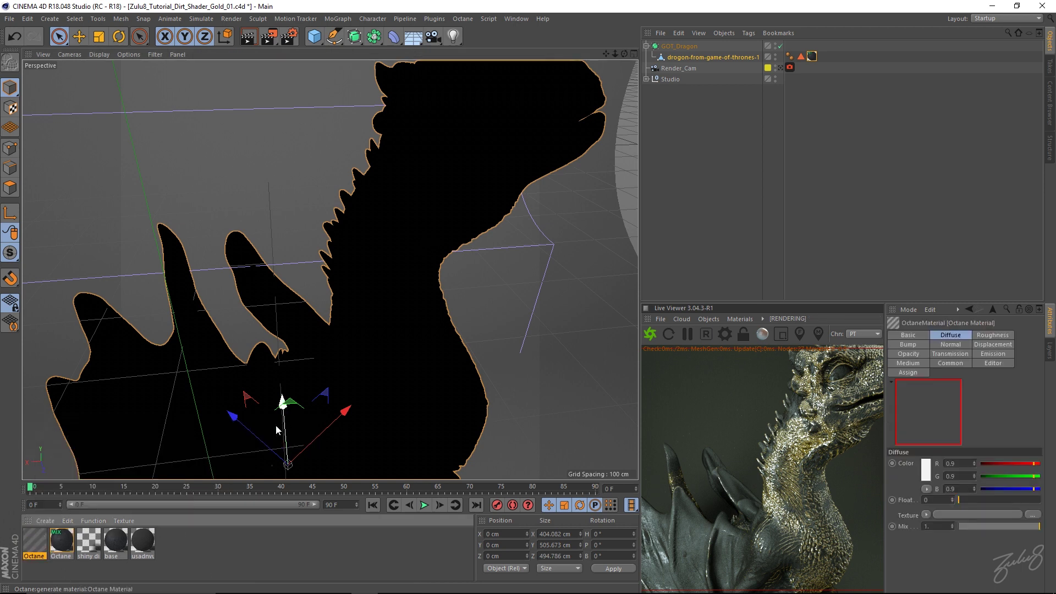
double_click(35, 541)
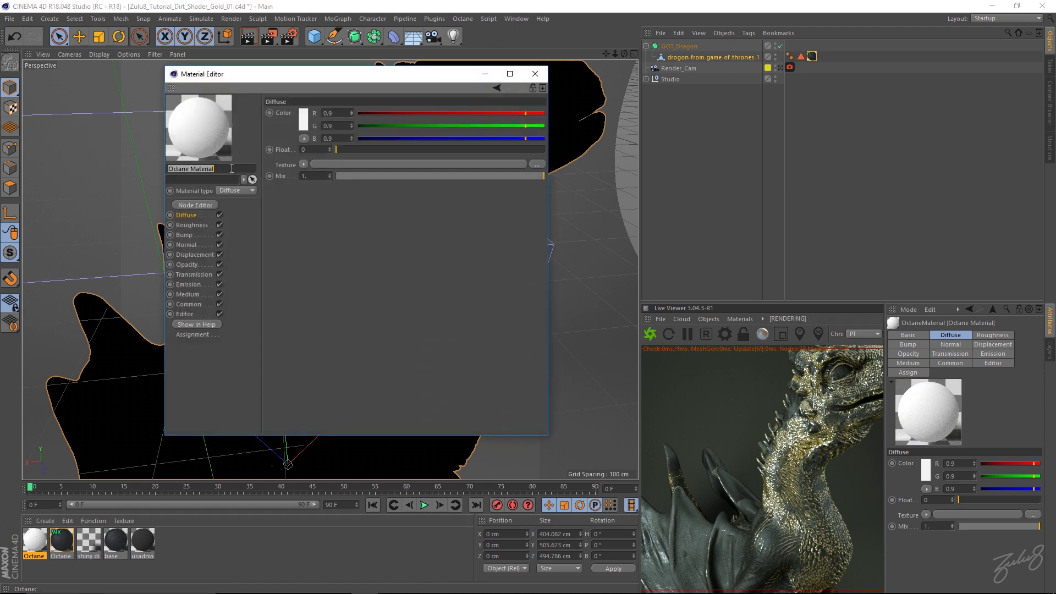
key("BackSpace")
left_click(235, 234)
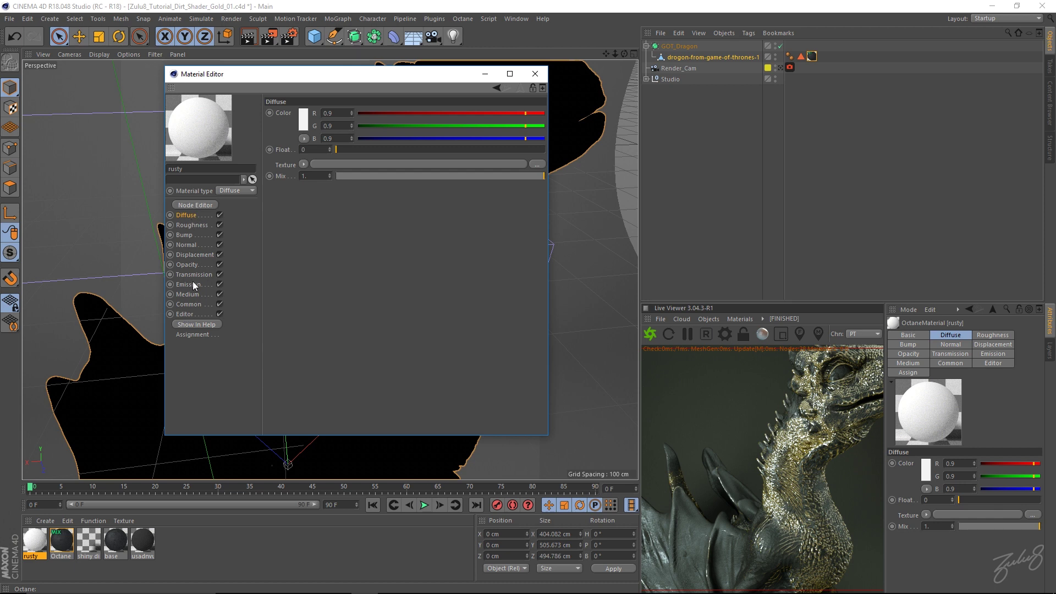
Set the rusty material's type to Glossy and its index to 3.
left_click(237, 191)
left_click(237, 214)
left_click(185, 304)
double_click(309, 113)
type("3")
key("Return")
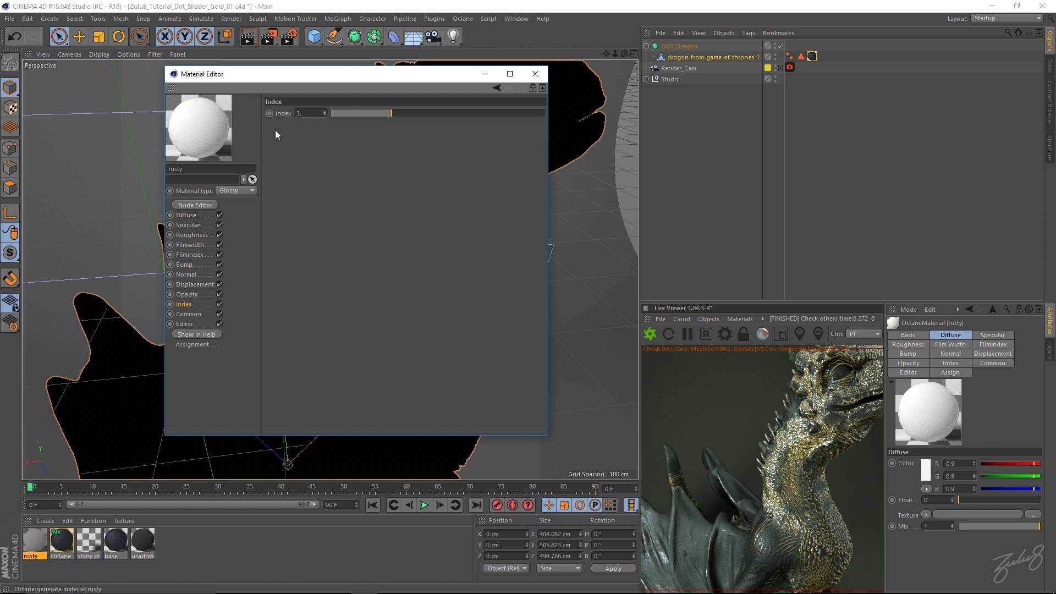
Add a C4doctane MixTexture to rusty's diffuse texture and use an ImageTexture for its amount.
left_click(187, 215)
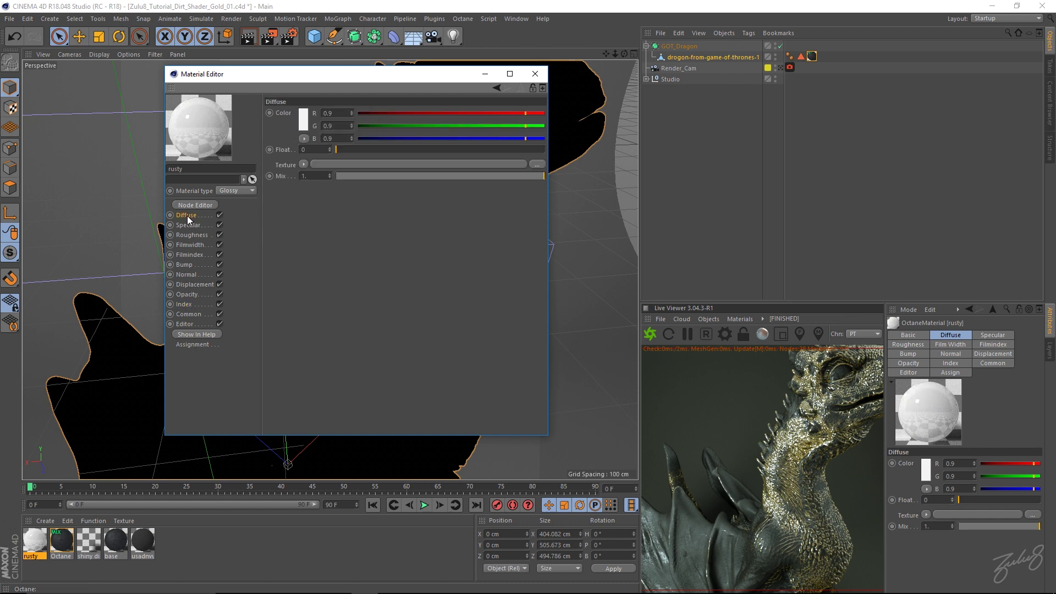
left_click(303, 165)
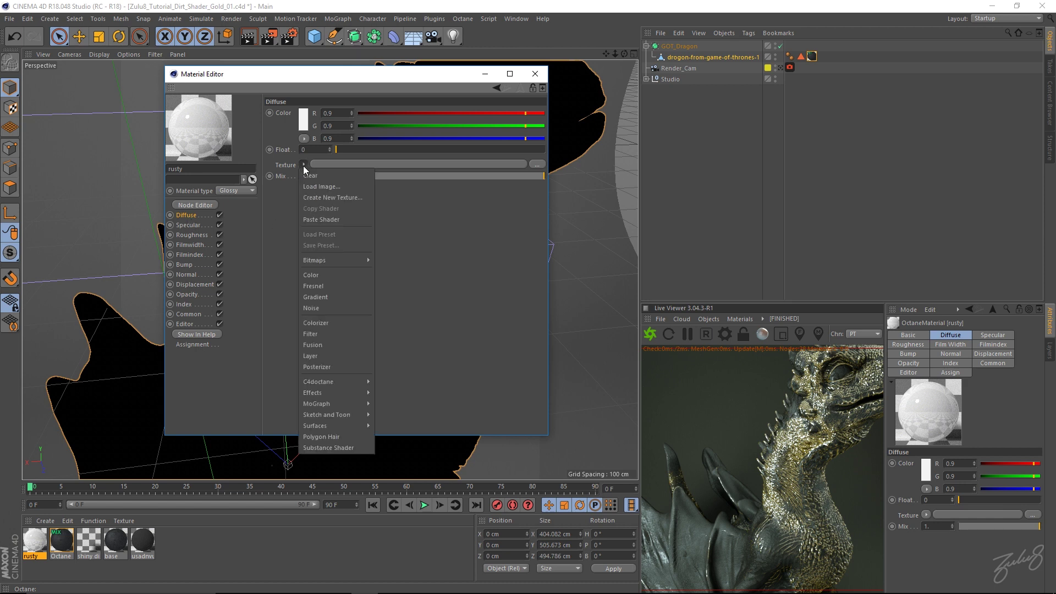
mouse_move(355, 382)
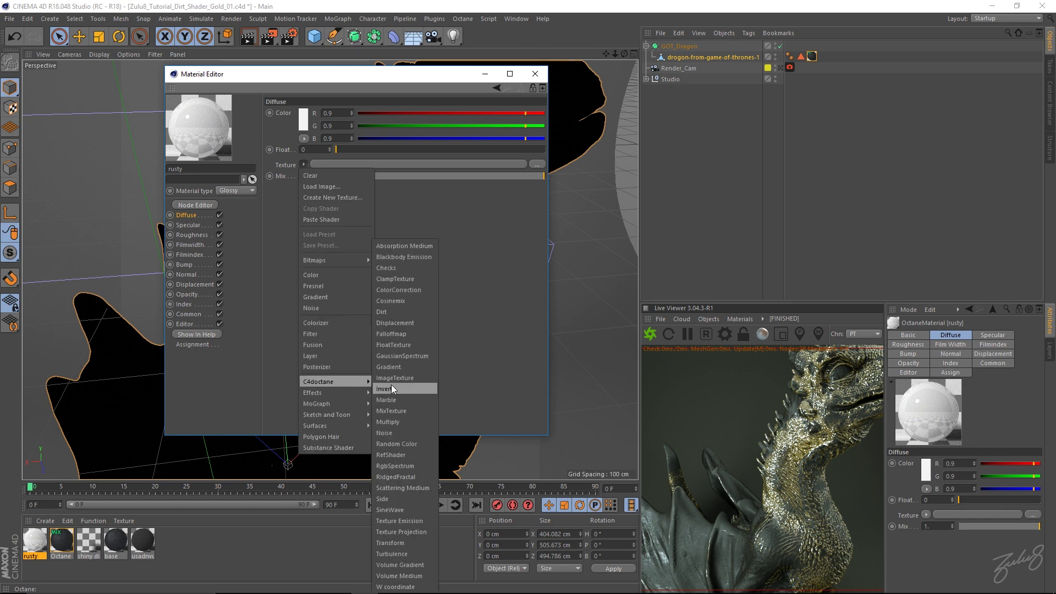
left_click(405, 411)
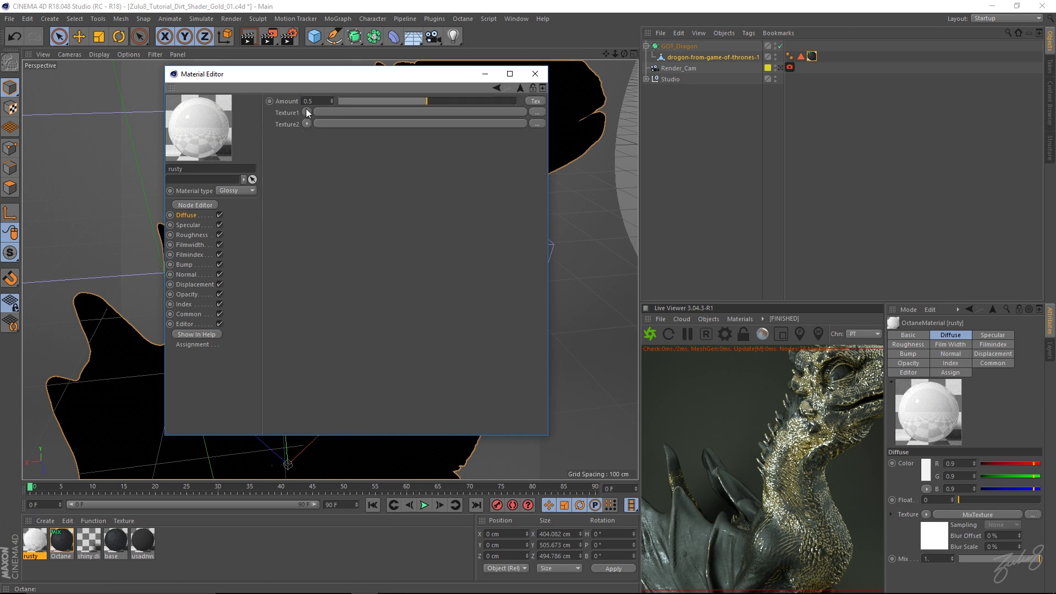
left_click(535, 100)
left_click(307, 100)
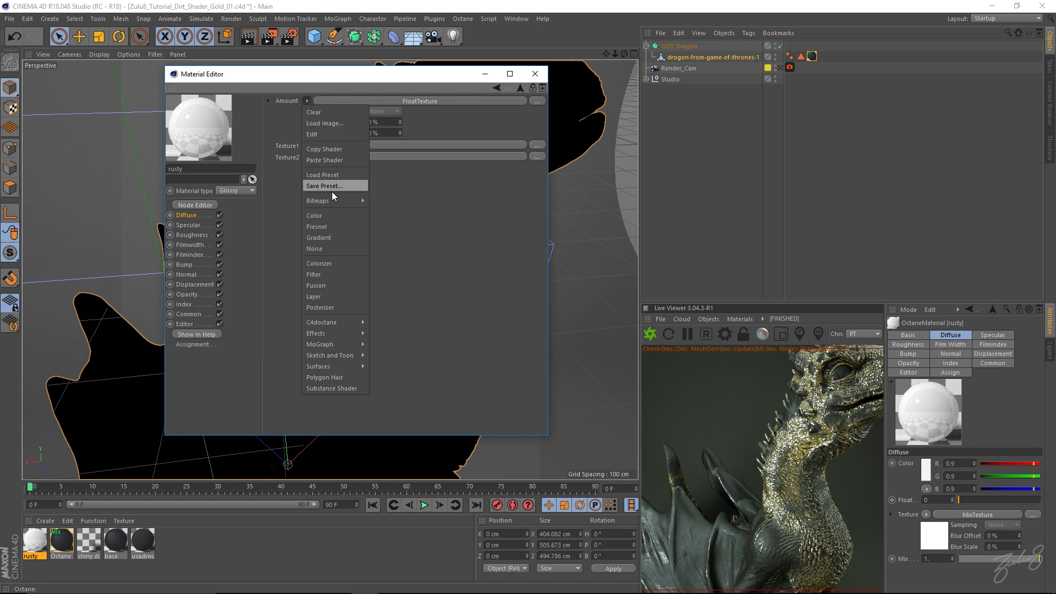
mouse_move(346, 323)
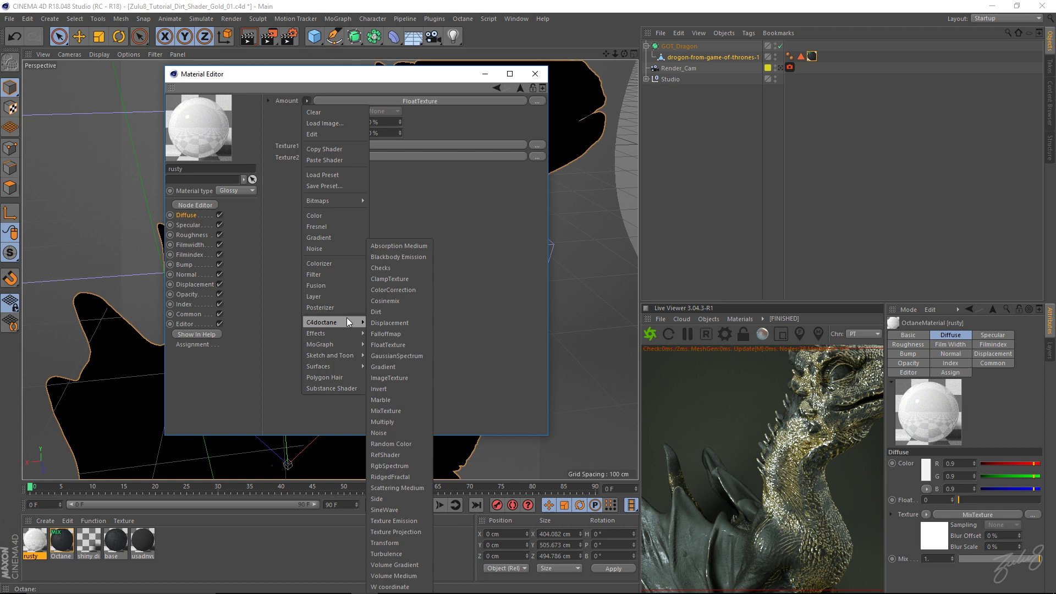
left_click(388, 379)
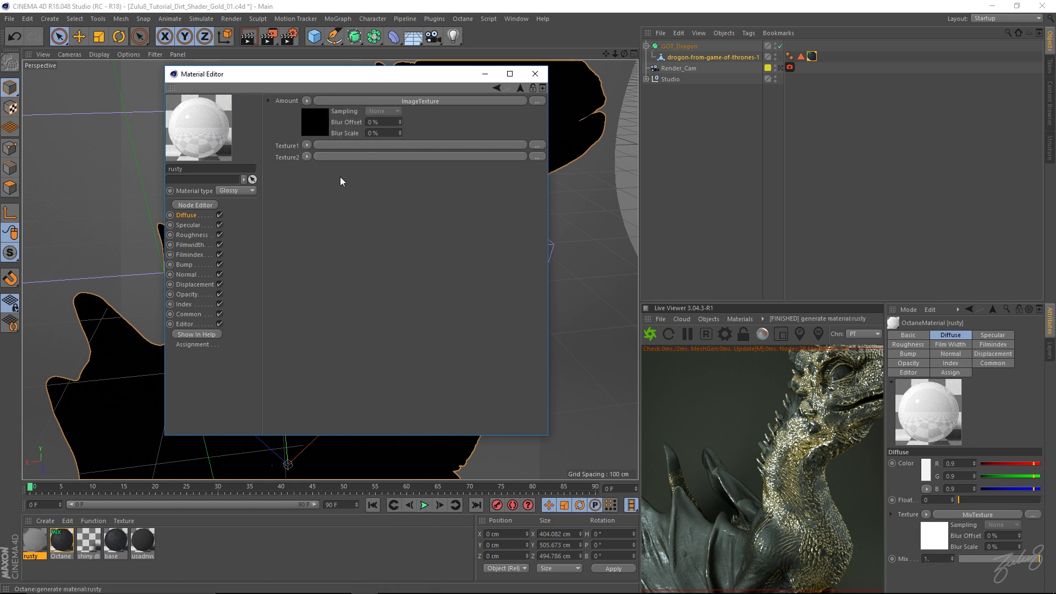
Load pictureicon-high-resolution-infrared-grunge-textures-these-are-essentially-grunge-2 into the amount's ImageTexture and return to the mix settings.
left_click(312, 128)
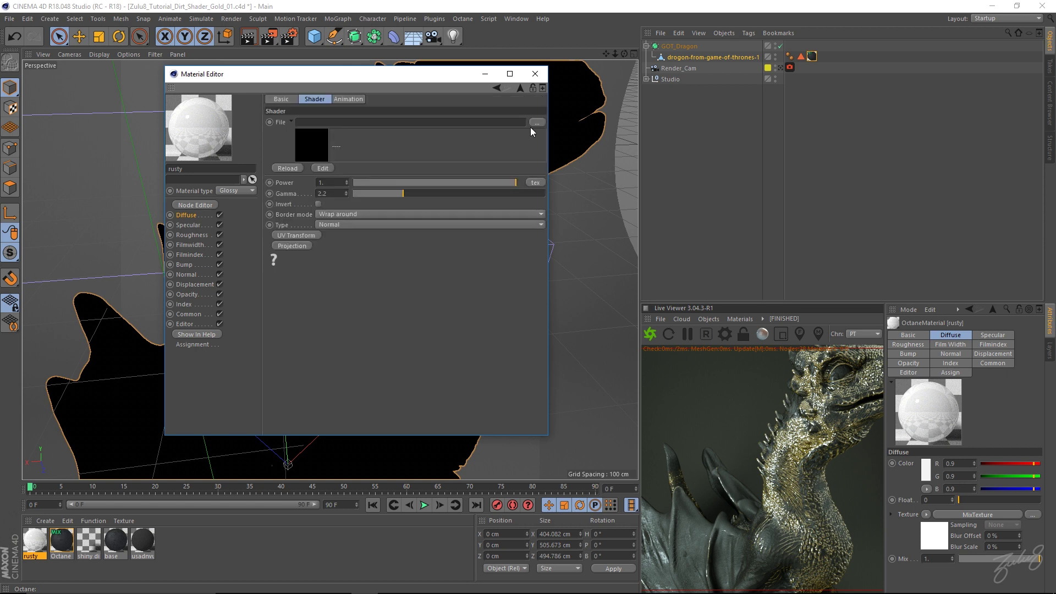
left_click(536, 127)
left_click(418, 184)
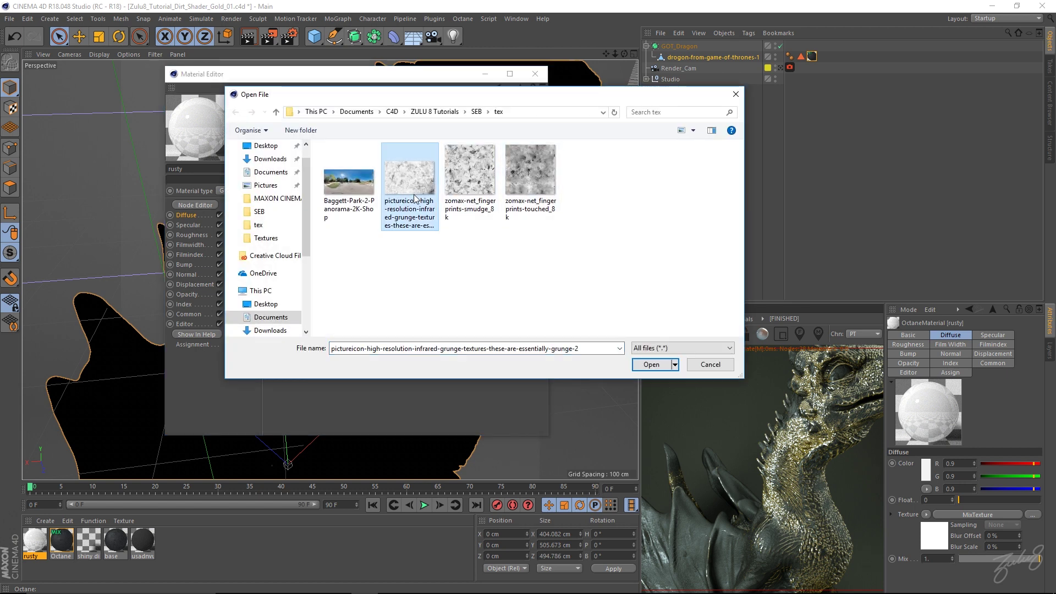
left_click(477, 177)
left_click(415, 185)
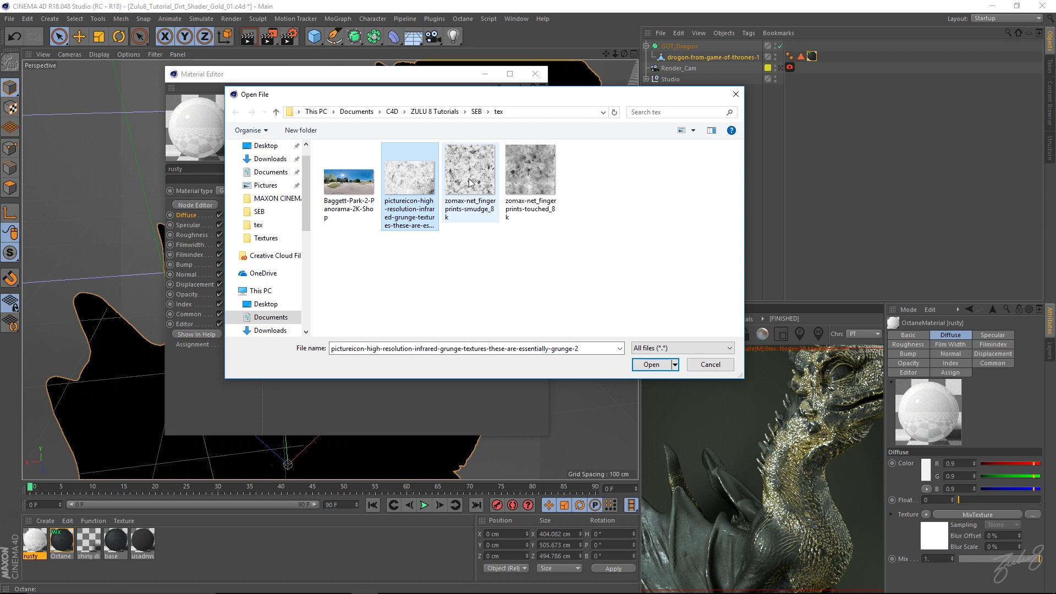
double_click(415, 185)
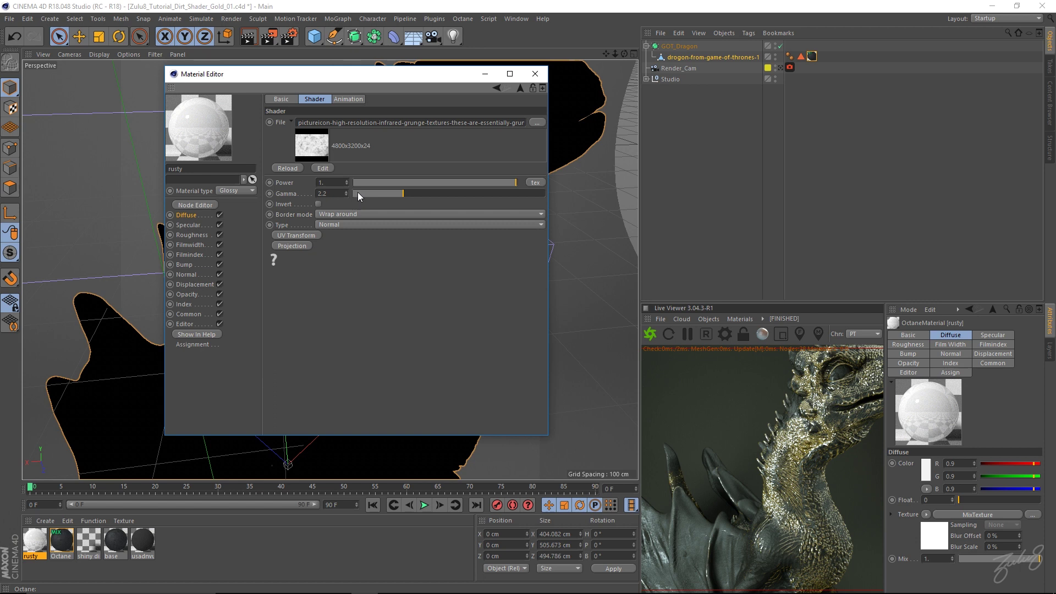
left_click(497, 88)
Assign a C4doctane RgbSpectrum to Texture1 of rusty's diffuse MixTexture.
left_click(307, 144)
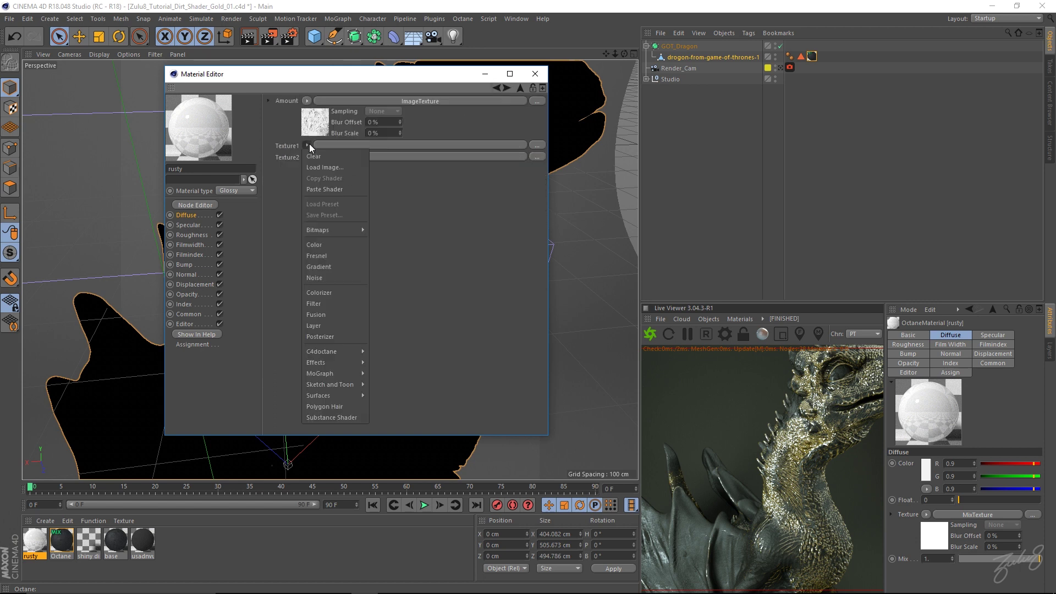
mouse_move(350, 350)
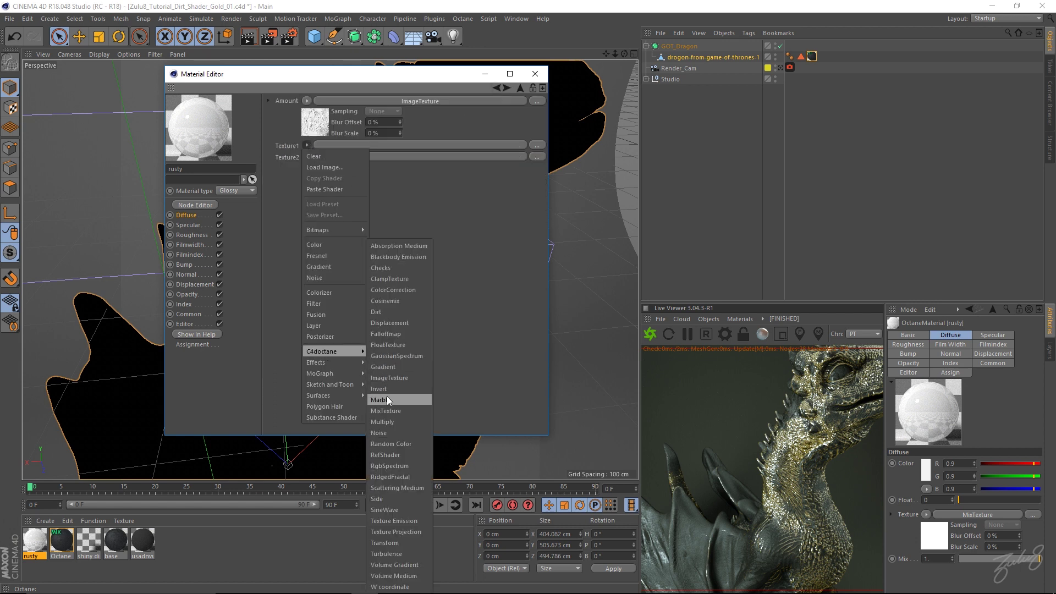
left_click(404, 466)
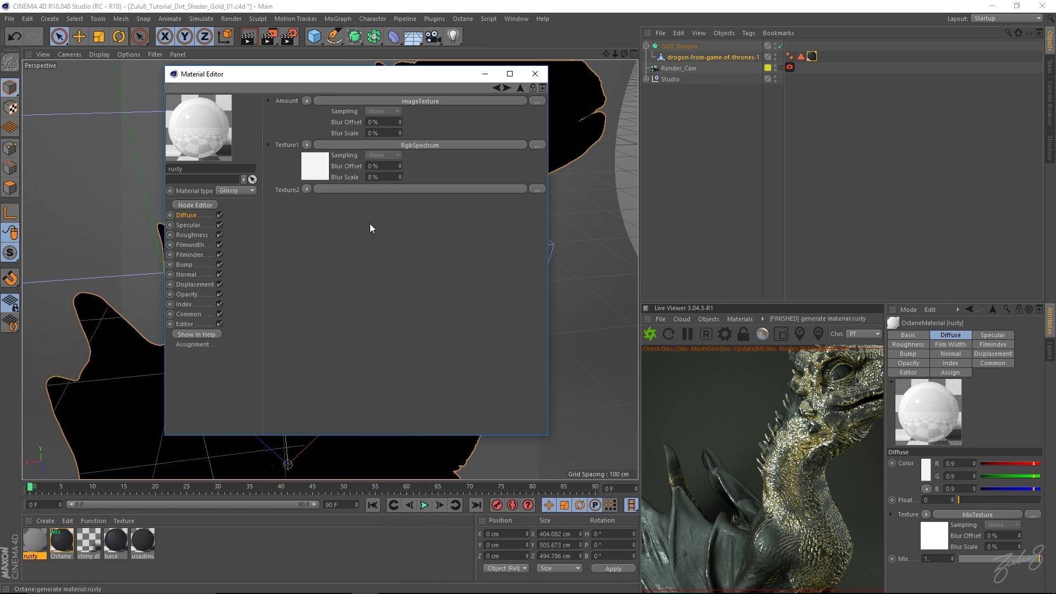
Assign a C4doctane FloatTexture to Texture2, lower its float until it is black and return to the mix settings.
left_click(306, 189)
mouse_move(349, 398)
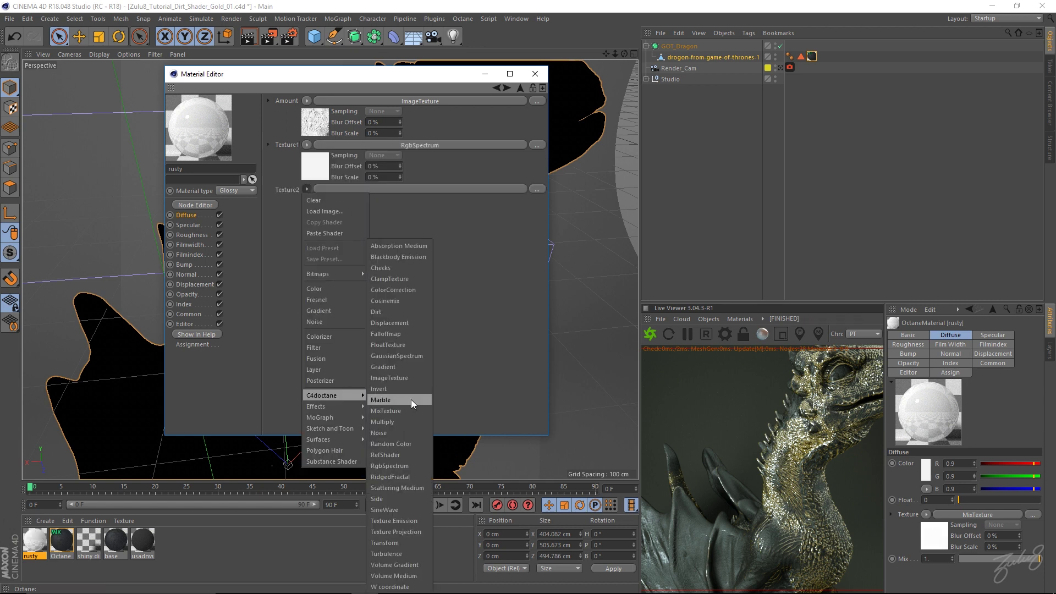
left_click(402, 345)
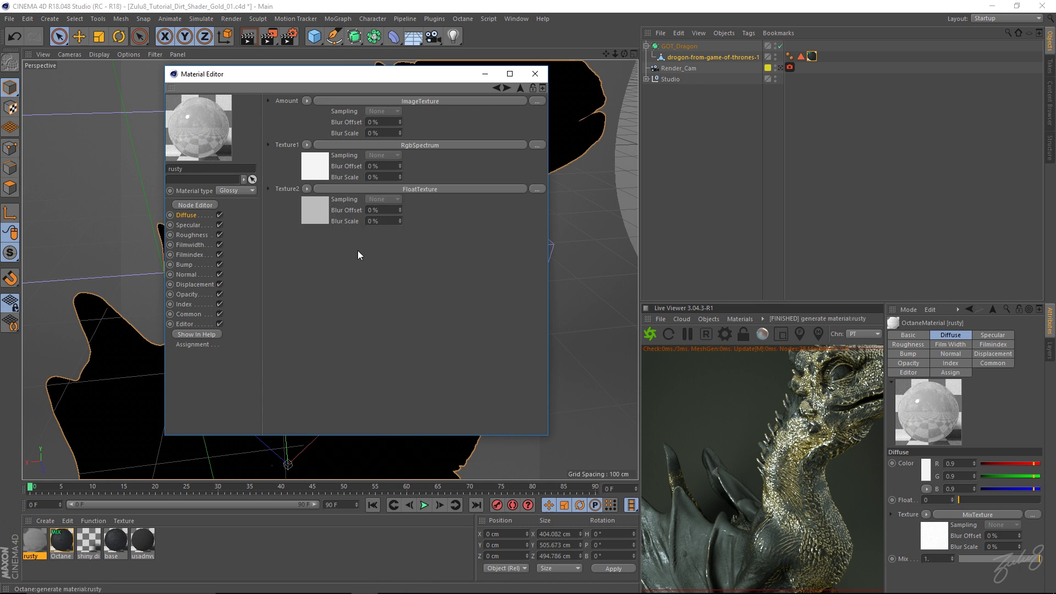
left_click(320, 217)
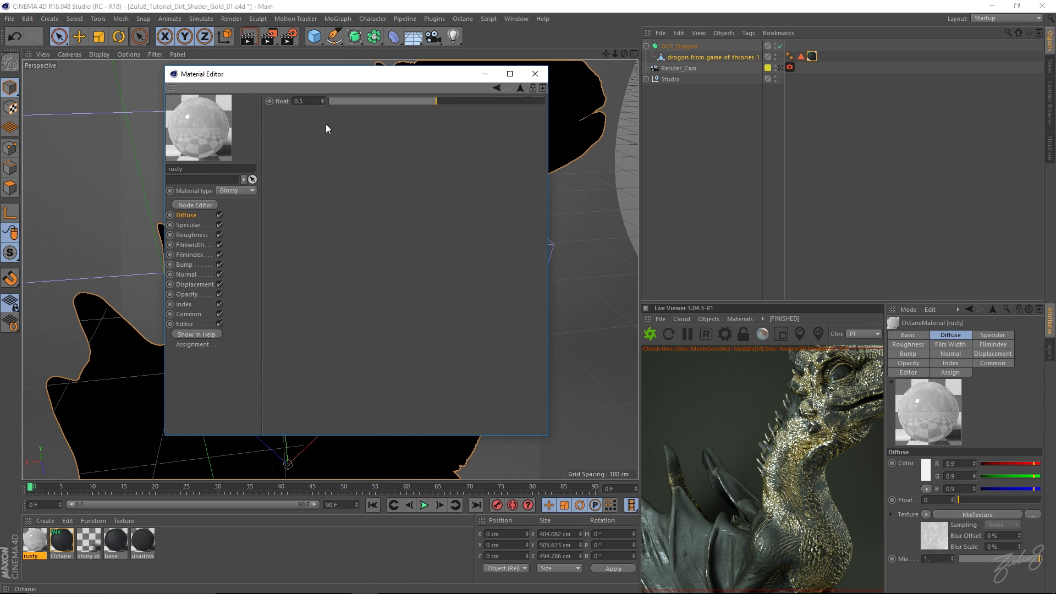
left_click(491, 87)
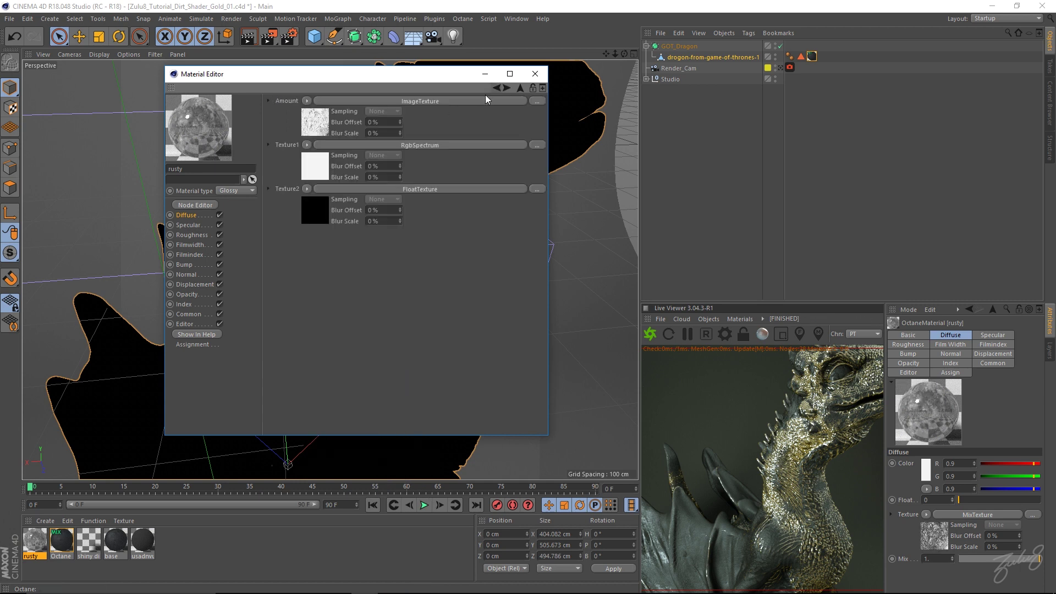
Set Texture1's RgbSpectrum colour to a rusty orange with hue 28°, saturation 89% and value 77%.
left_click(315, 170)
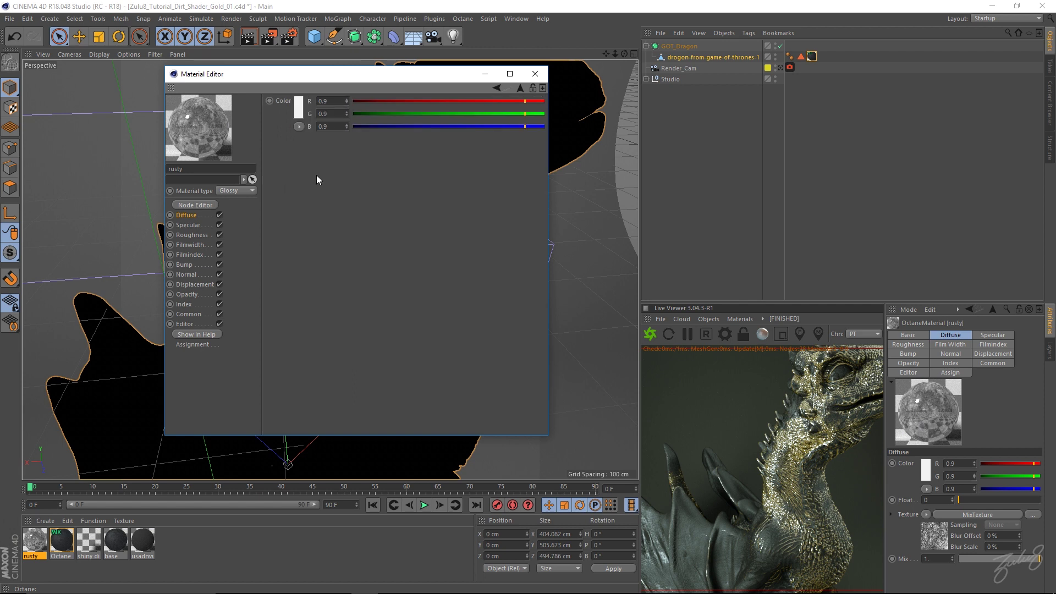
left_click(297, 115)
left_click_drag(324, 72, 419, 170)
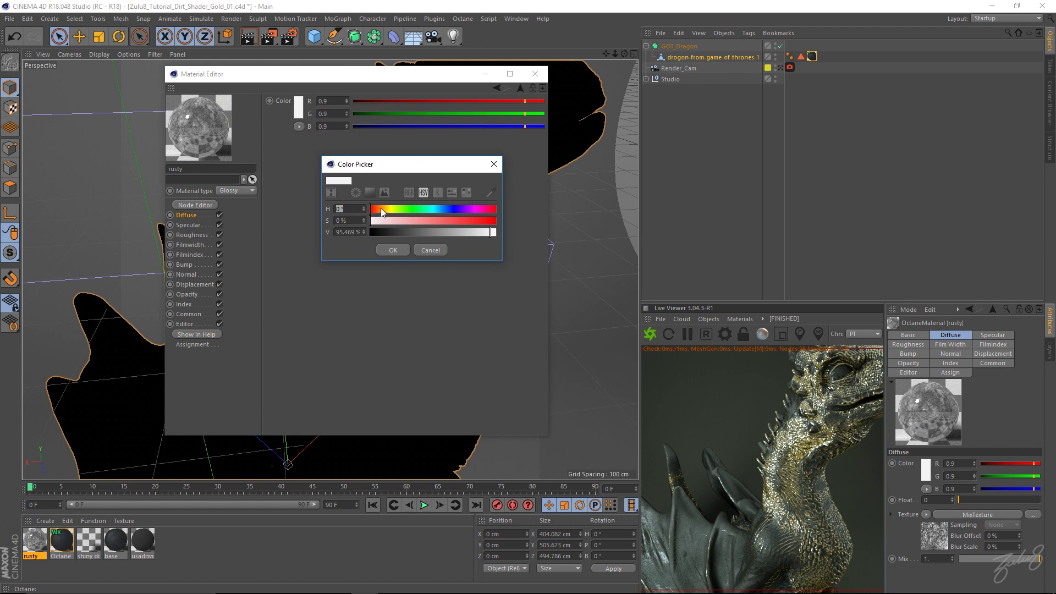
left_click(380, 209)
left_click_drag(393, 221, 466, 233)
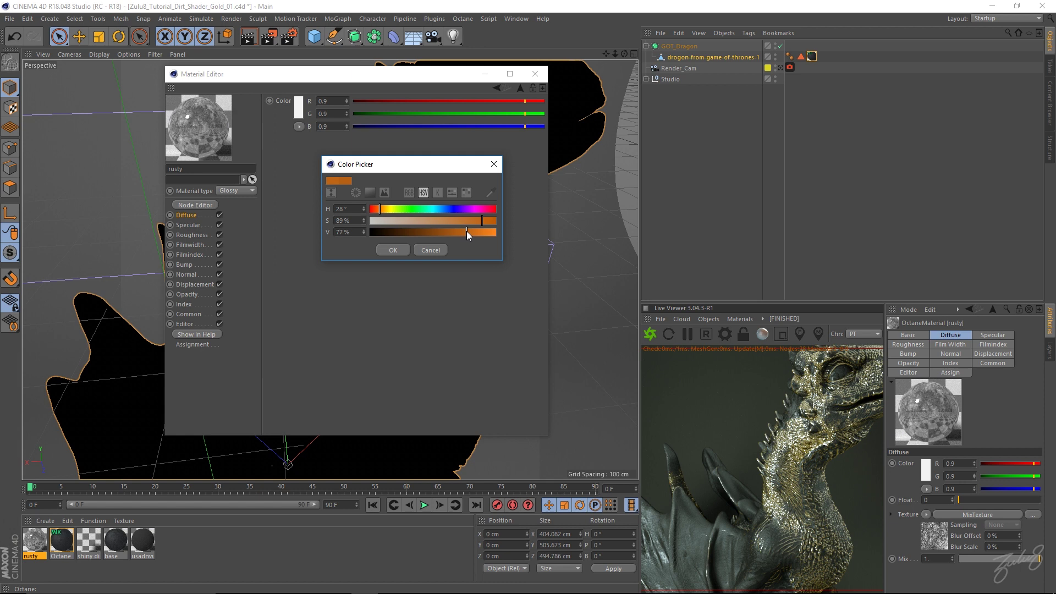
left_click(394, 249)
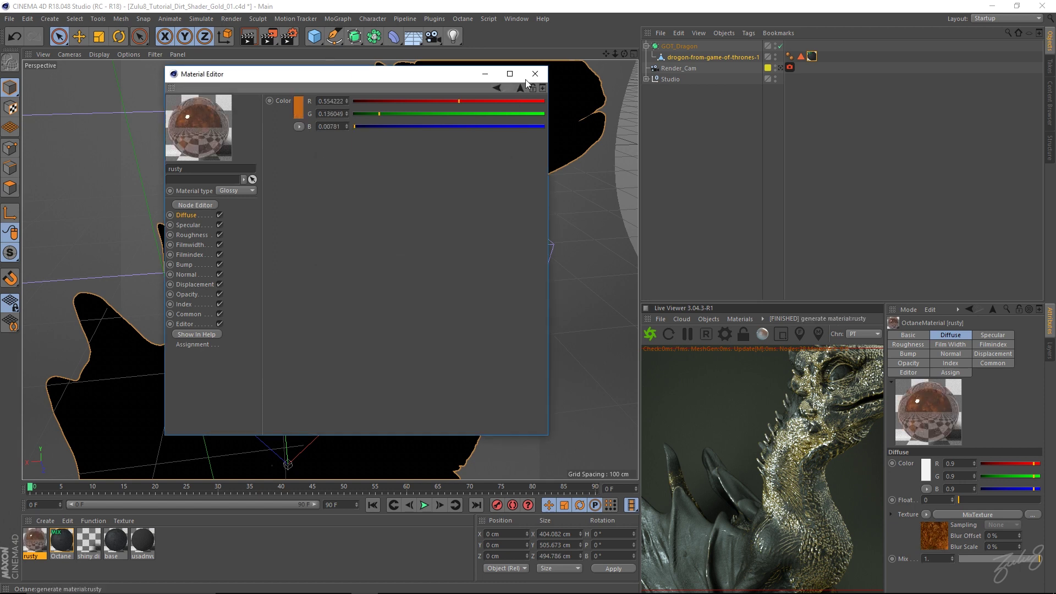
Return to the mix settings and replace the dragon mesh's assigned material with rusty.
left_click(496, 88)
left_click_drag(43, 542, 812, 62)
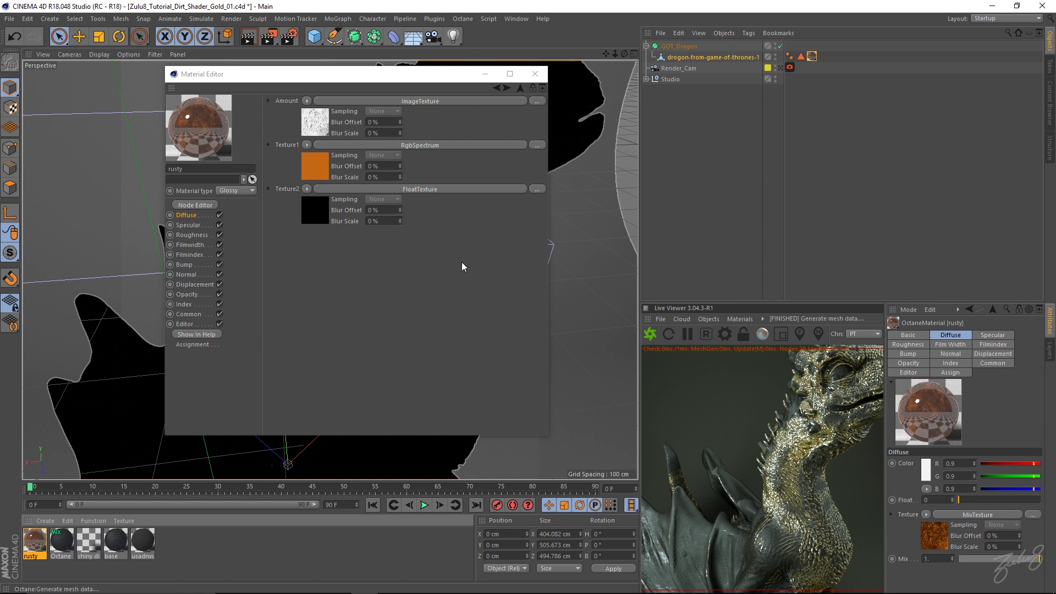
left_click_drag(372, 77, 484, 132)
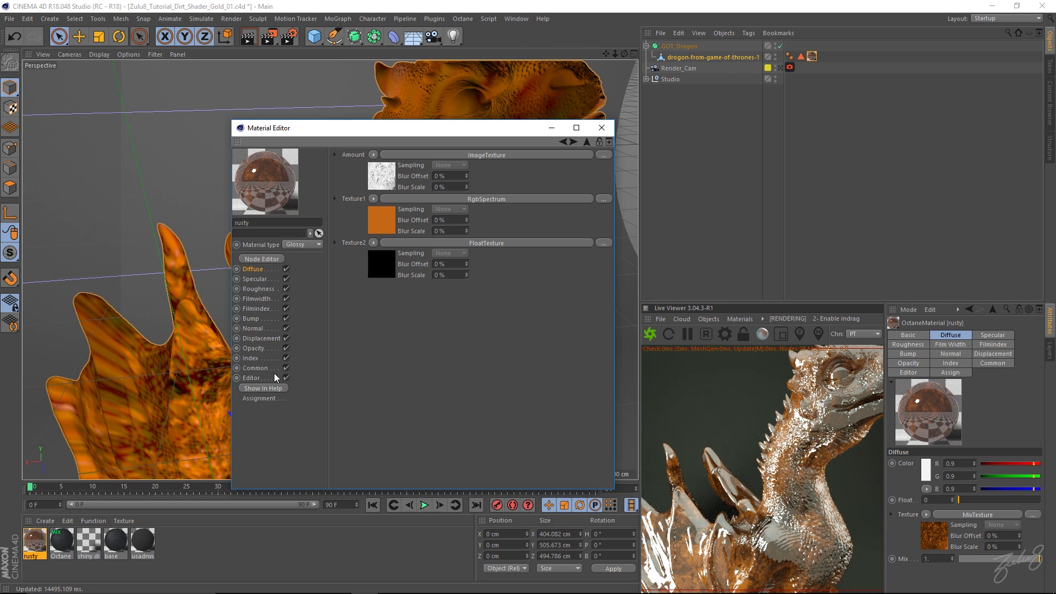
left_click(252, 349)
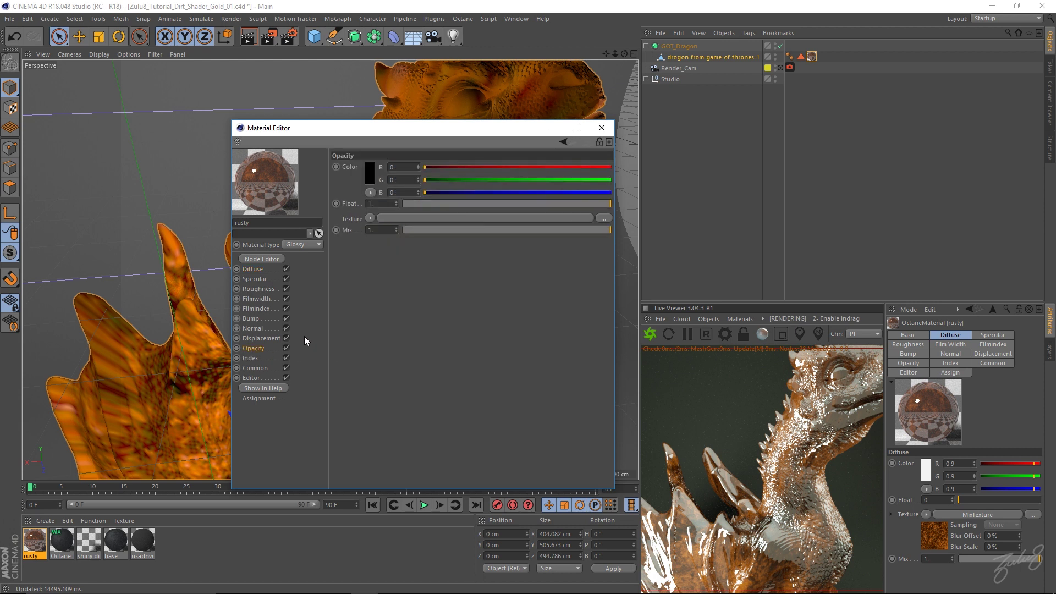
left_click(259, 289)
left_click(254, 279)
Copy the grunge ImageTexture shader from the amount of rusty's diffuse MixTexture.
left_click(253, 269)
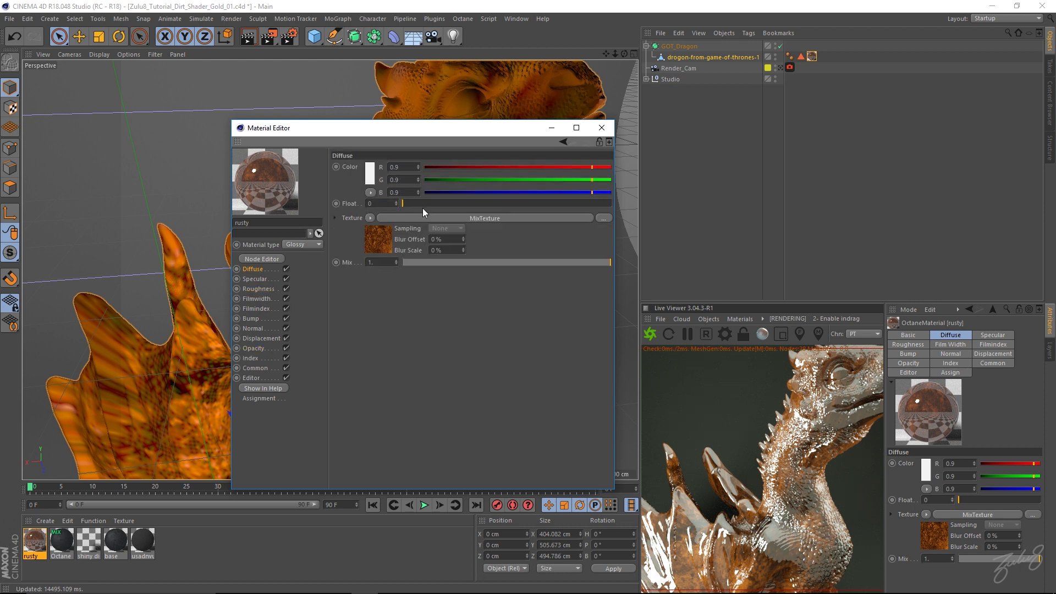
left_click(371, 219)
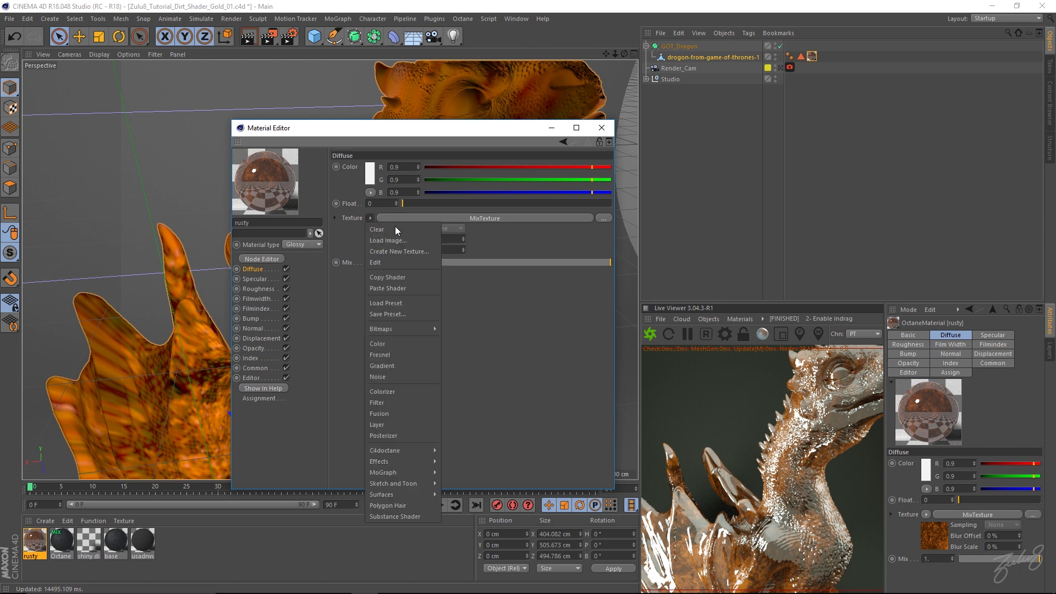
left_click(487, 294)
left_click(387, 237)
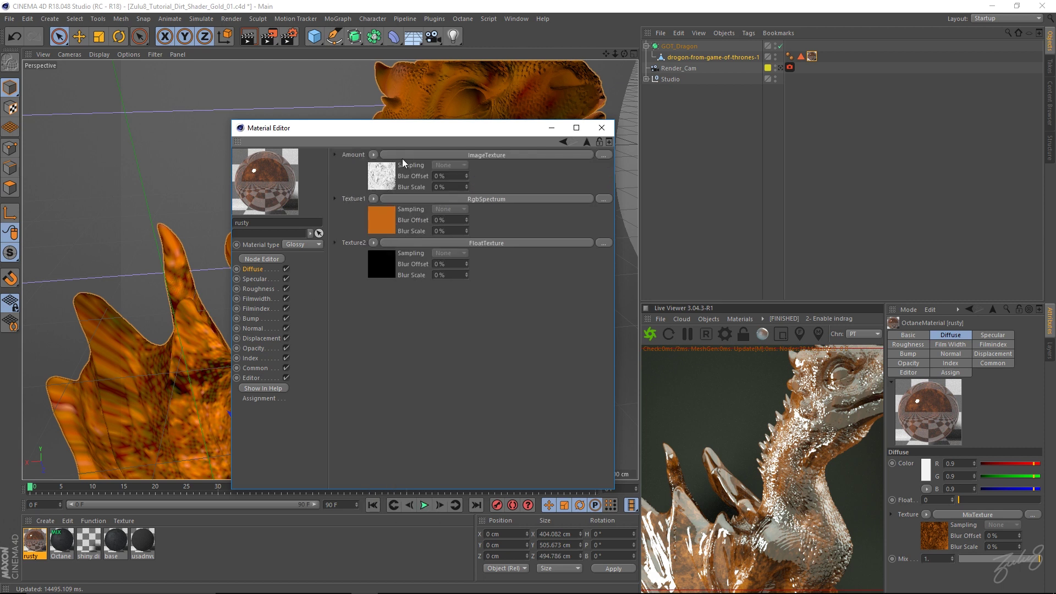
left_click(380, 178)
left_click(562, 141)
left_click(387, 179)
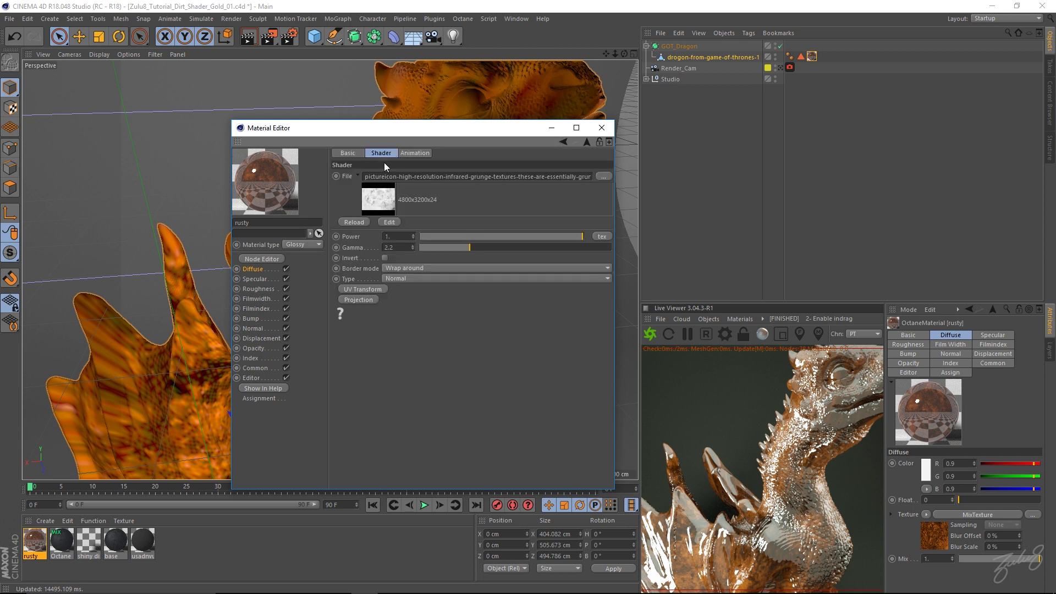
left_click(562, 141)
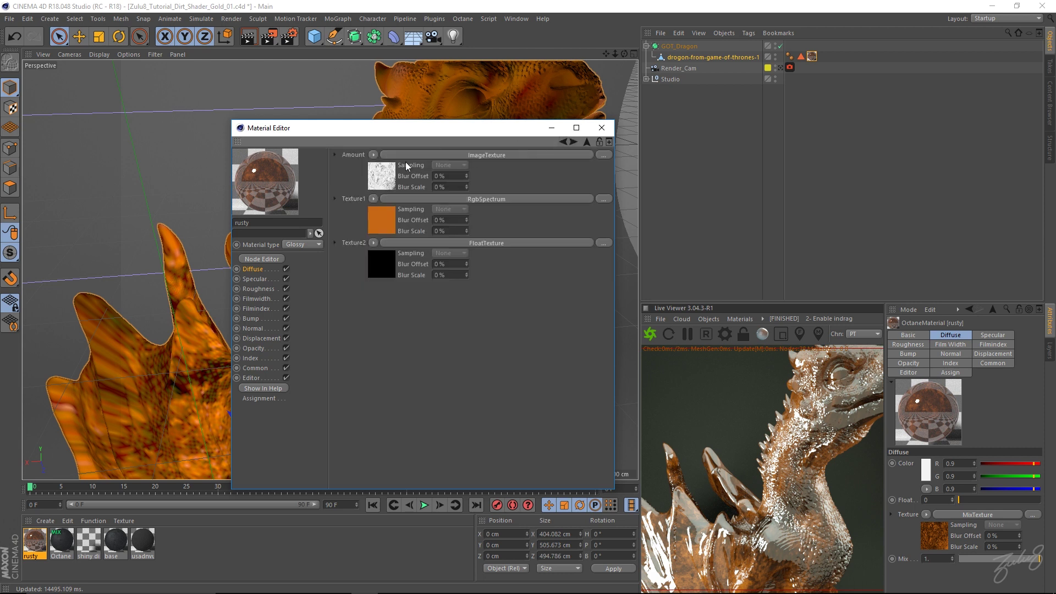
left_click(374, 155)
left_click(401, 203)
Paste the copied grunge ImageTexture into rusty's opacity texture.
left_click(254, 348)
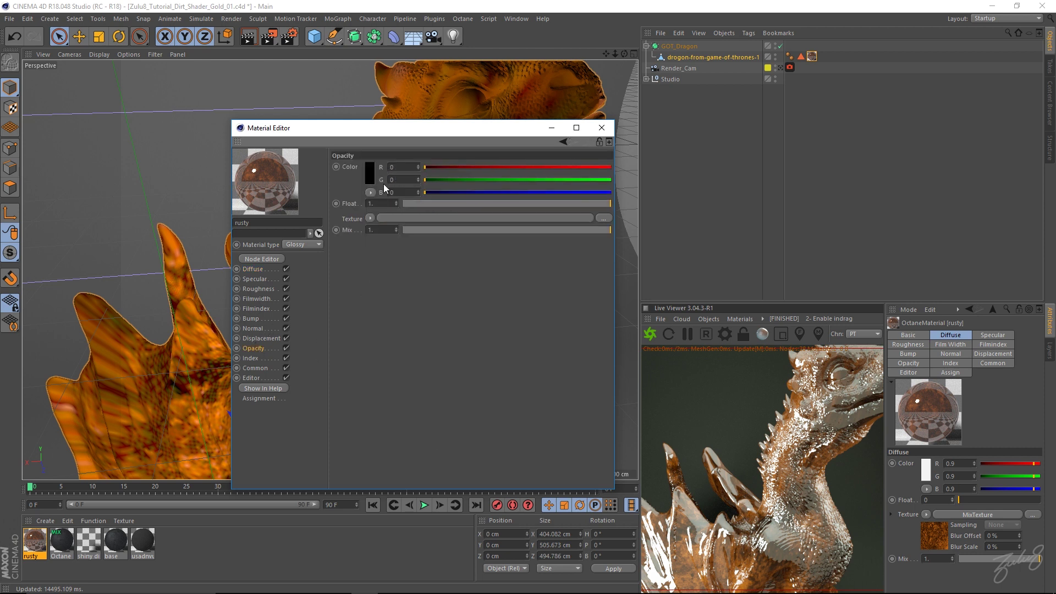
left_click(370, 219)
left_click(391, 275)
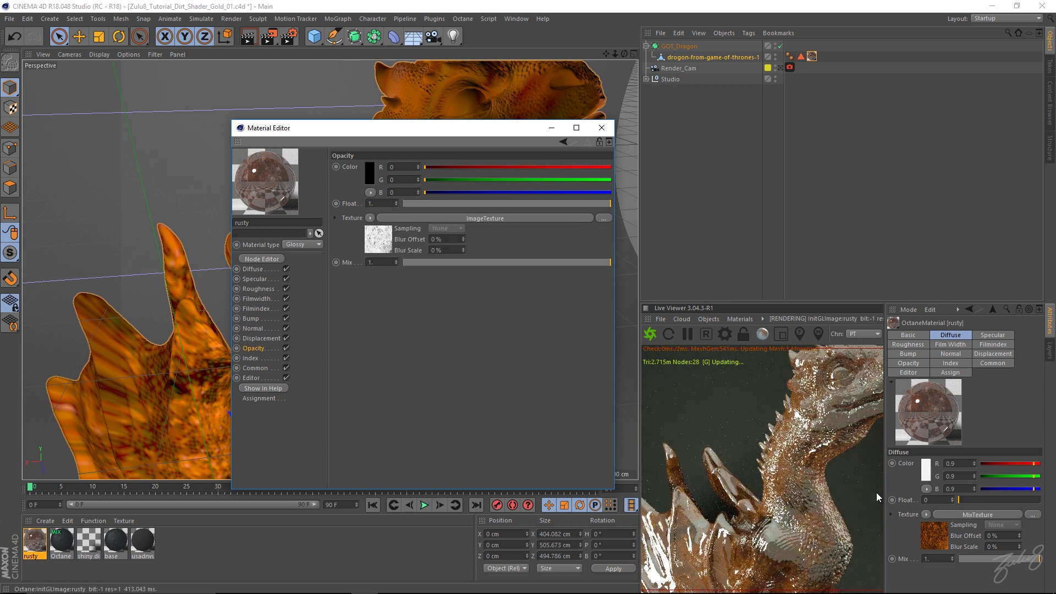
Invert the opacity's ImageTexture, set its power to 2 and leave its settings for the specular channel.
left_click(378, 242)
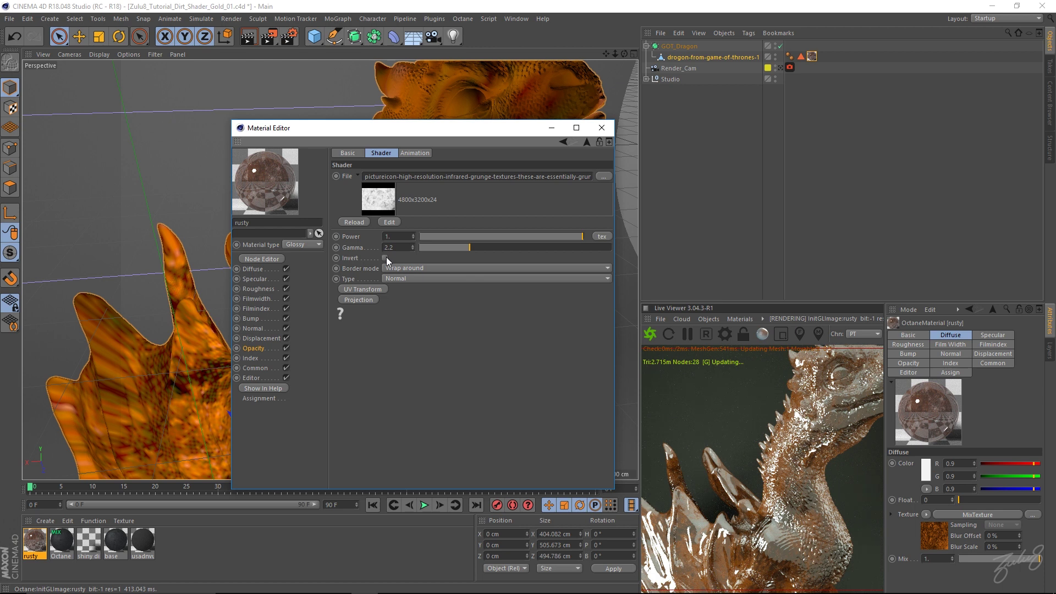
left_click(385, 259)
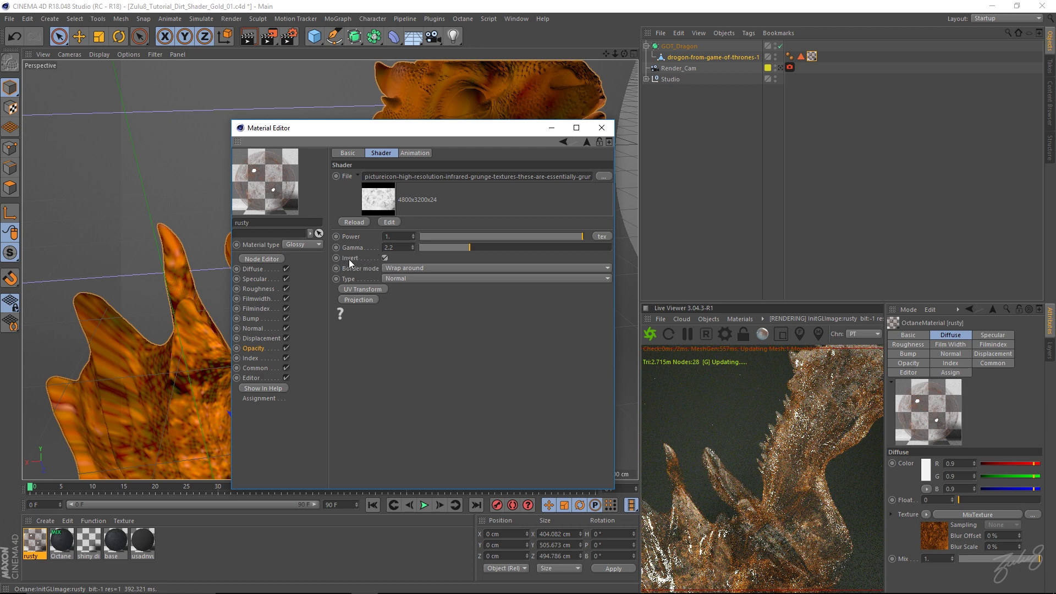
double_click(404, 237)
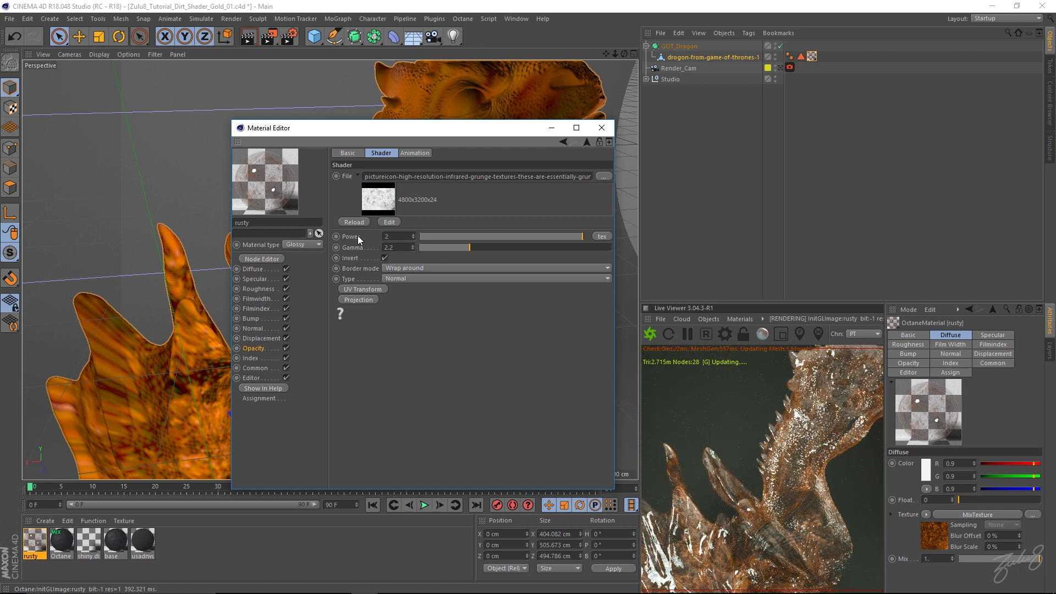
key("Return")
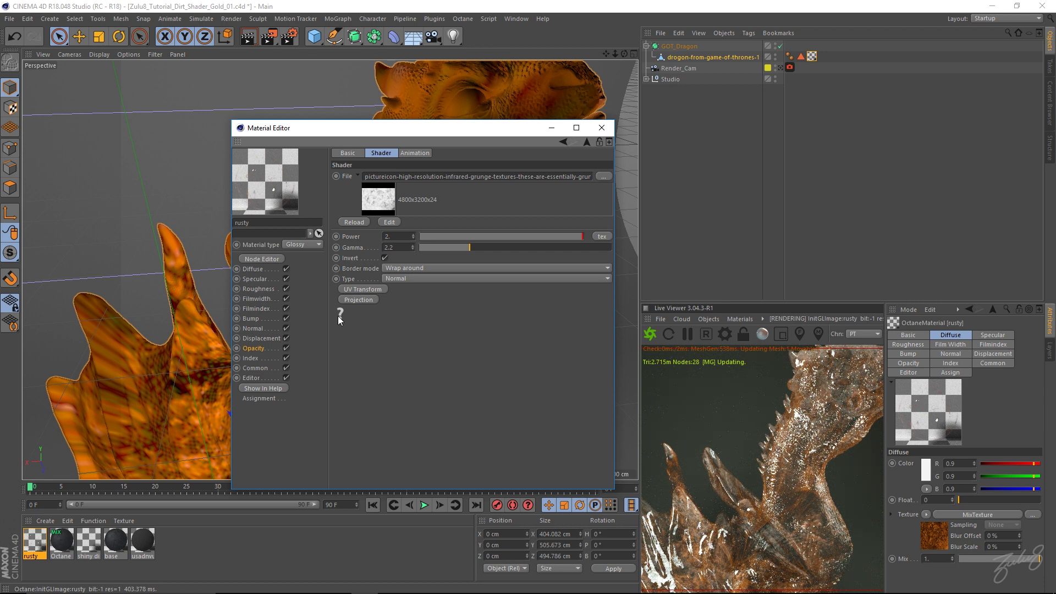
left_click(256, 288)
left_click(253, 279)
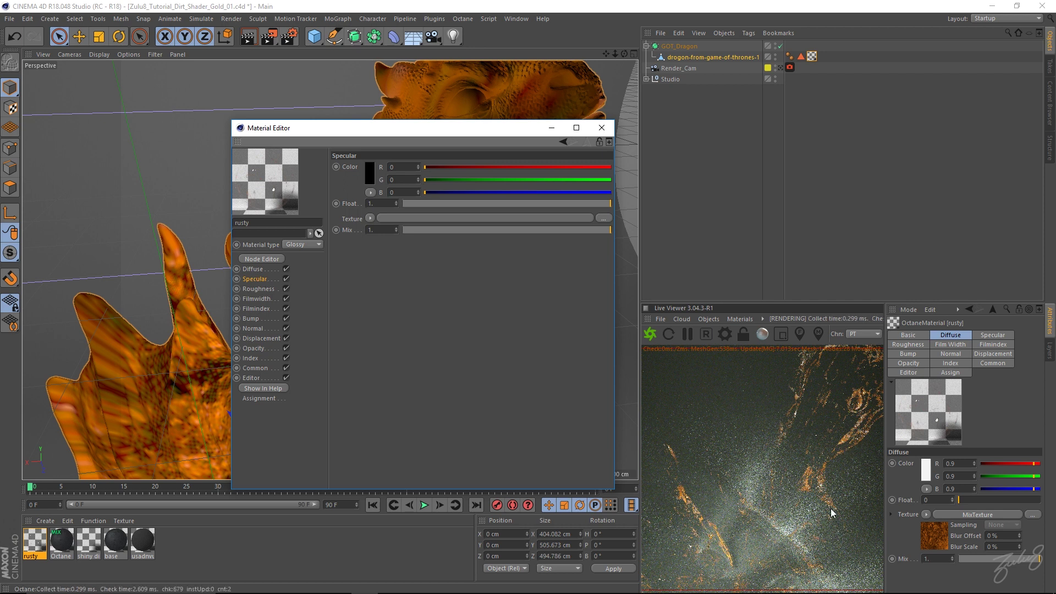
Set the projection of the dragon mesh's rusty texture tag to Cubic.
left_click(812, 57)
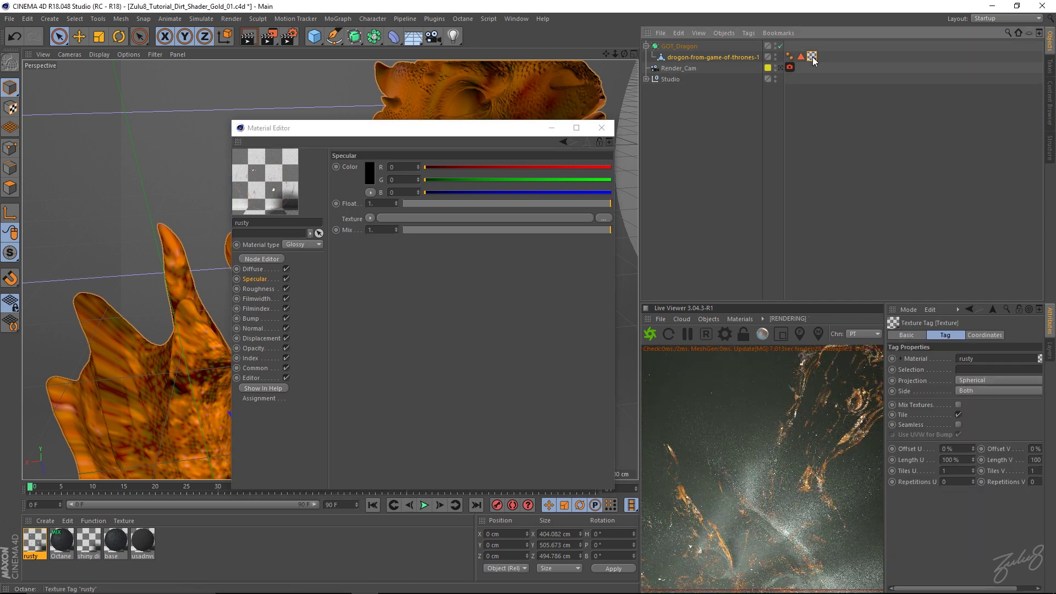
left_click(988, 382)
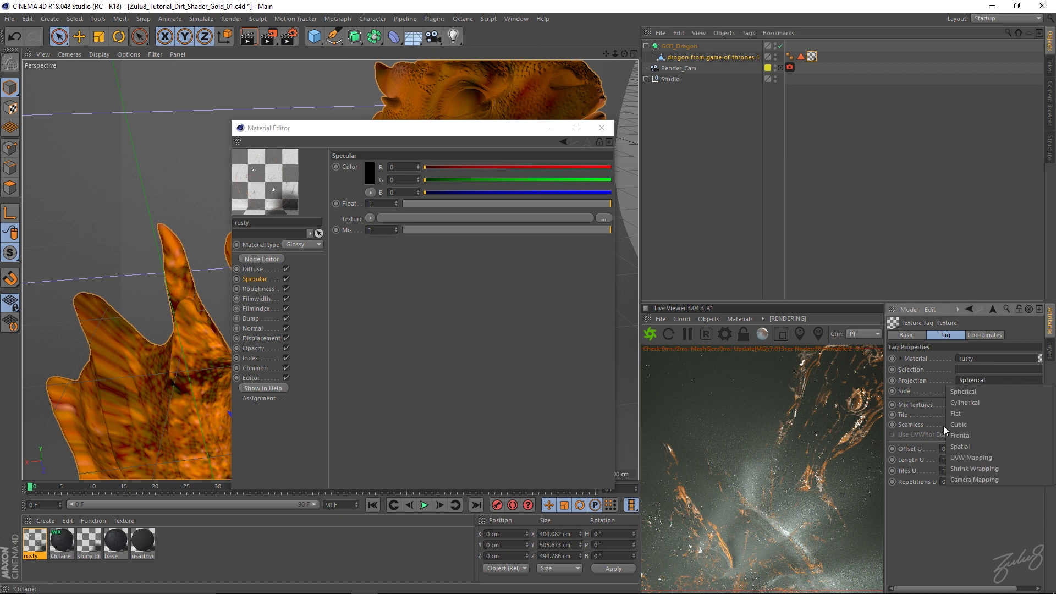
left_click(961, 426)
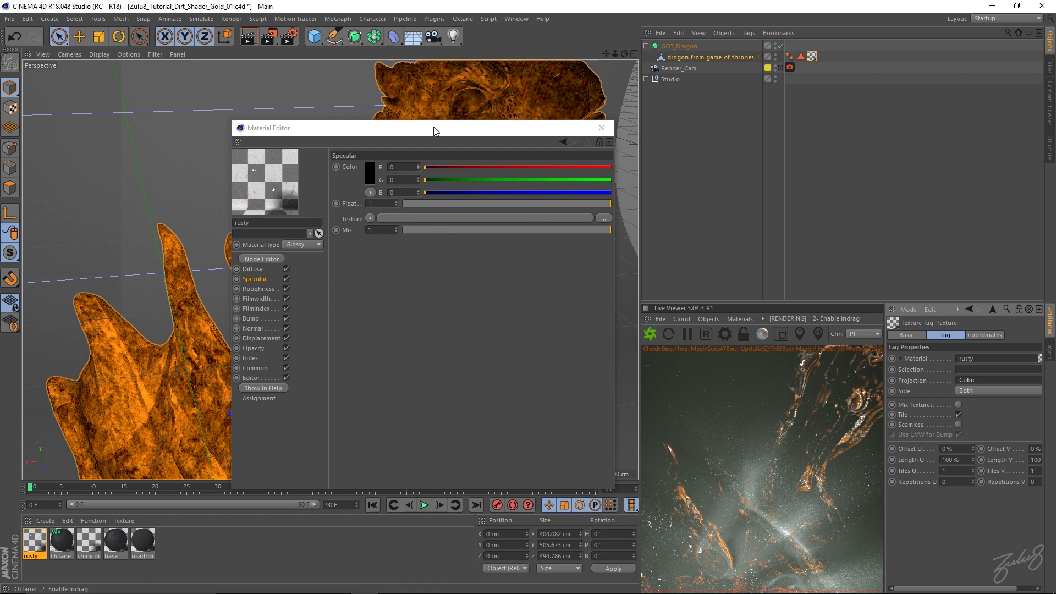
left_click_drag(434, 127, 421, 120)
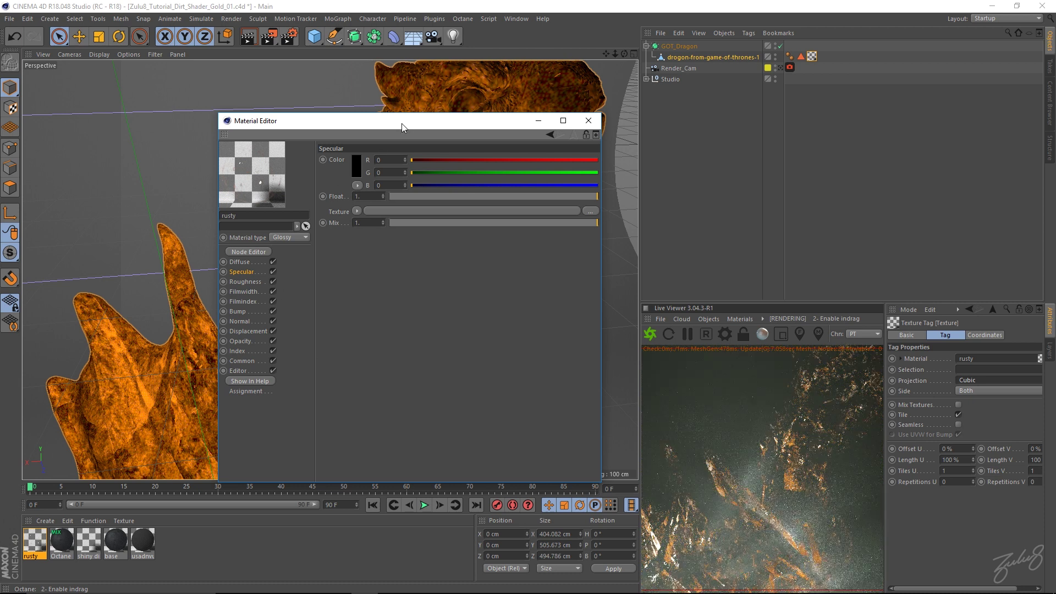
left_click_drag(402, 123, 376, 122)
left_click(199, 563)
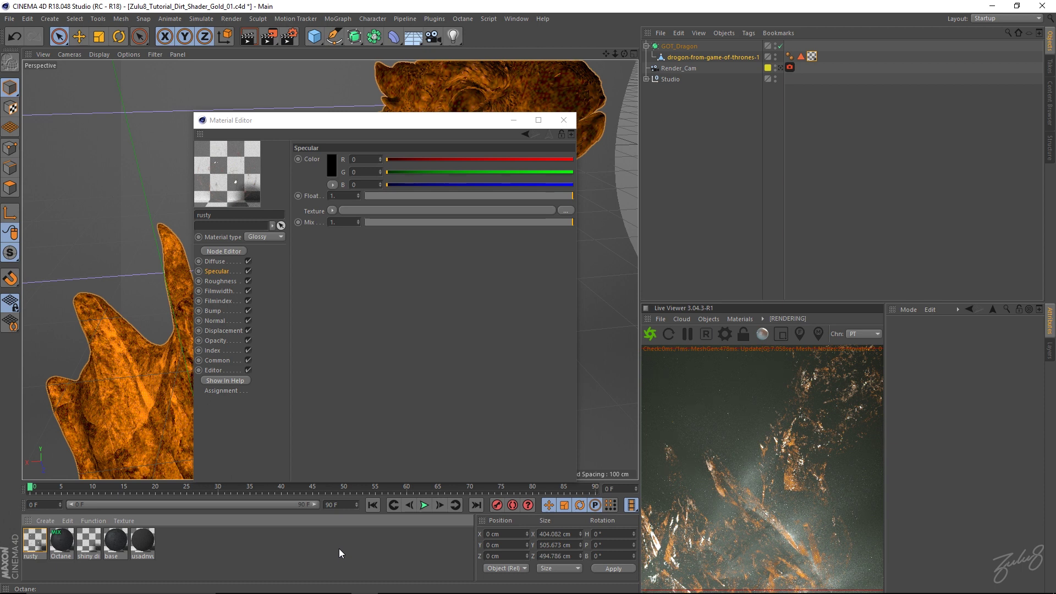
left_click(43, 520)
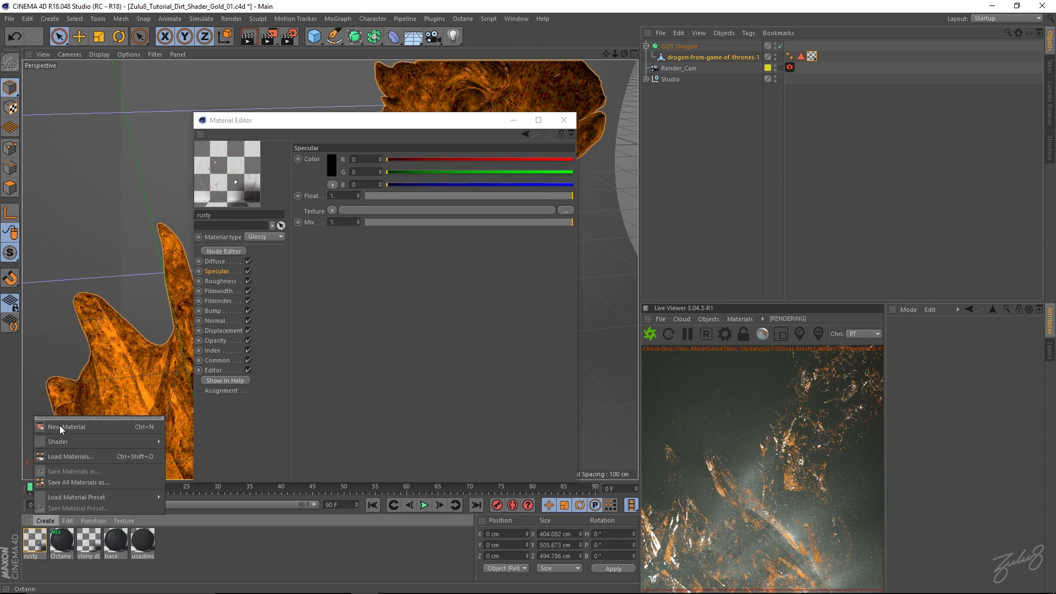
mouse_move(62, 441)
mouse_move(187, 421)
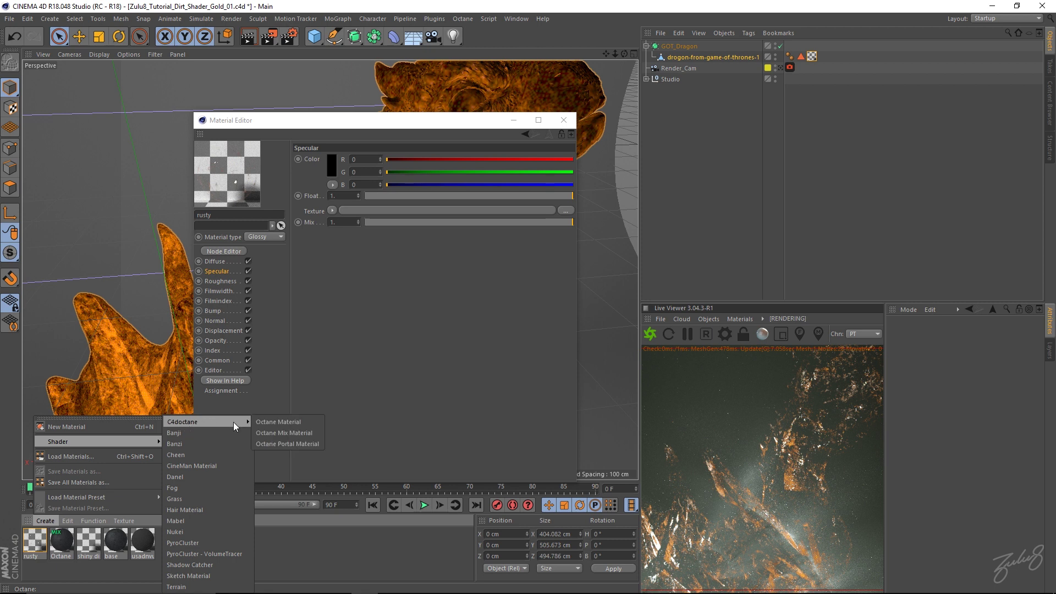
left_click(277, 422)
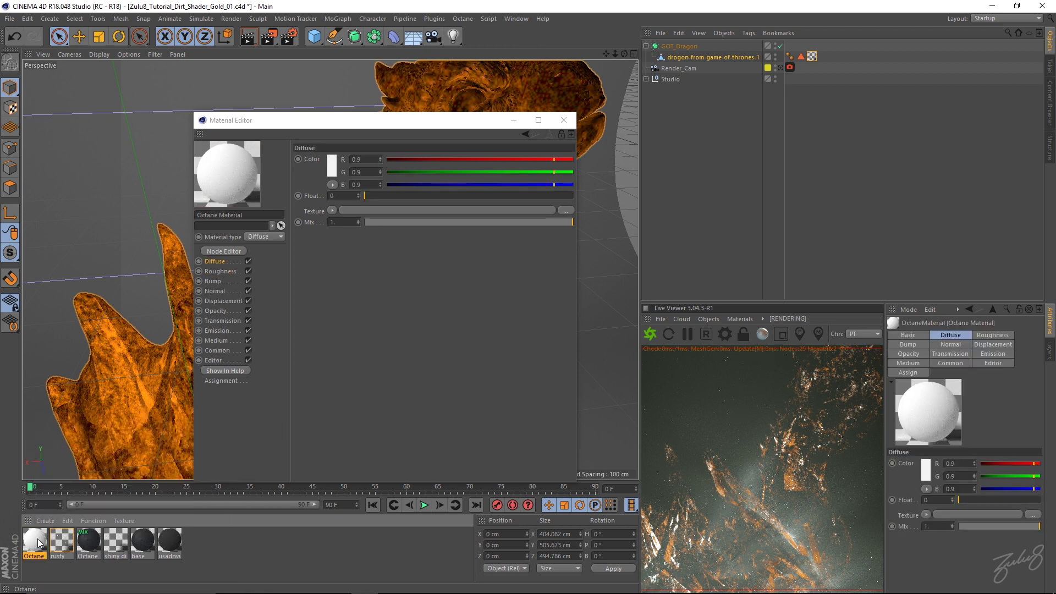
key("Delete")
Create a new Octane Mix material with rusty as Material1 and the existing Octane Mix Material as Material2.
left_click(45, 520)
mouse_move(86, 443)
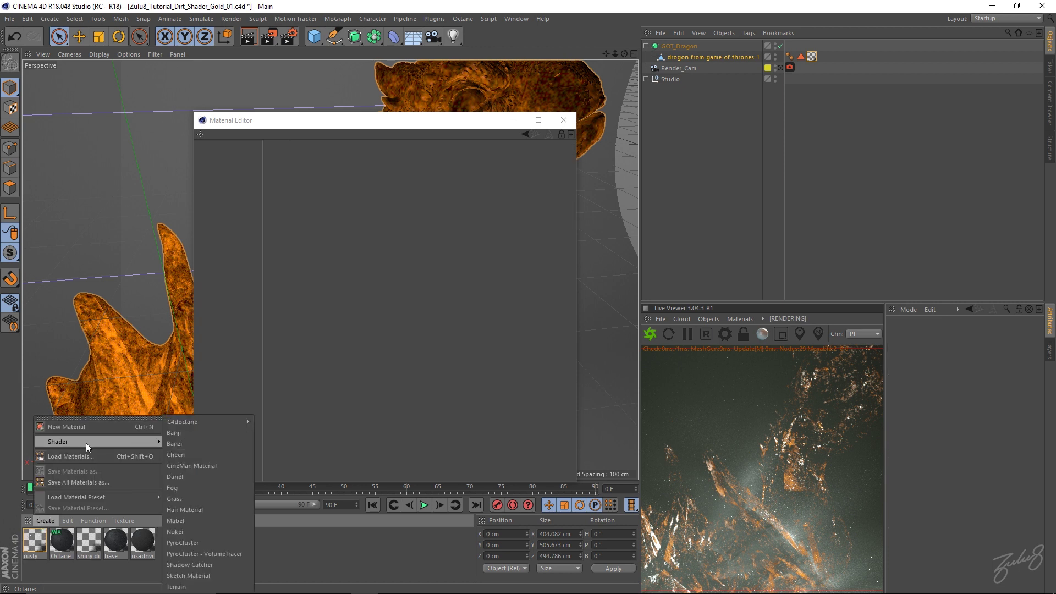
mouse_move(200, 422)
left_click(275, 434)
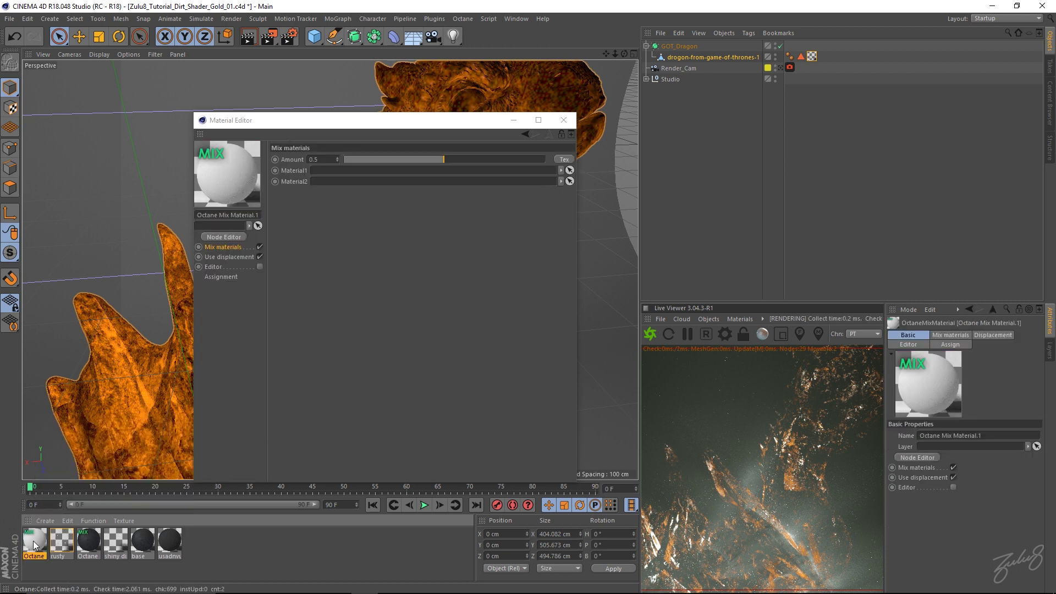
left_click_drag(87, 541, 341, 187)
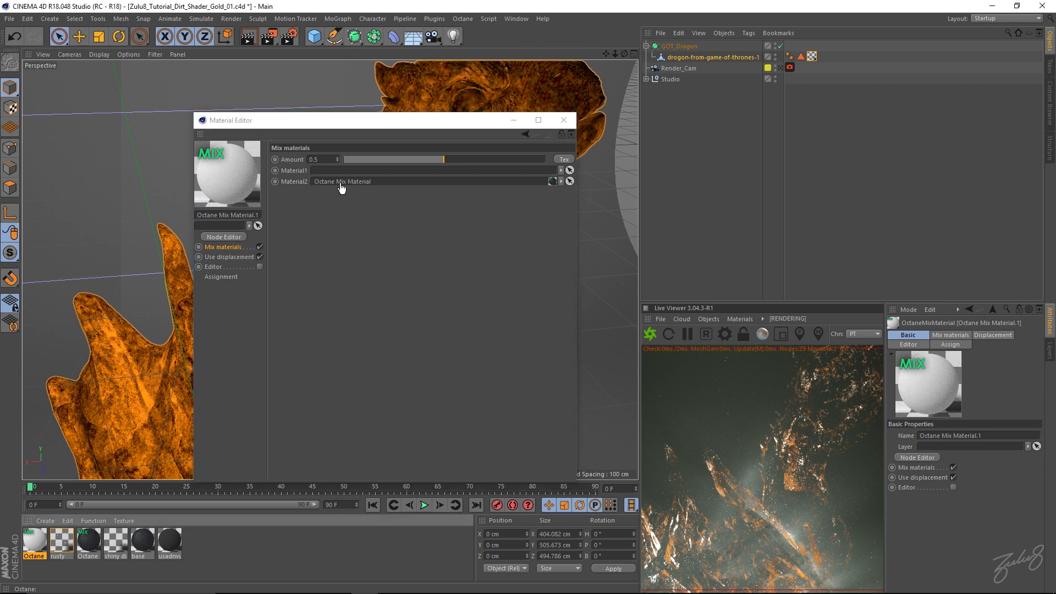
left_click_drag(329, 206, 346, 172)
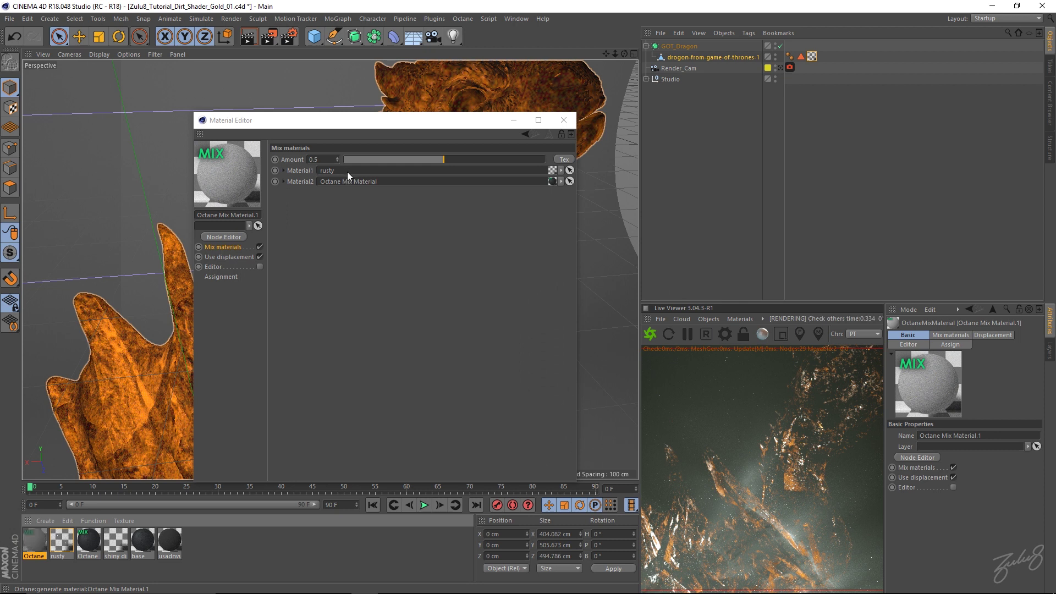
Copy the ImageTexture shader from rusty's opacity and paste it into the new mix material's amount texture.
left_click(285, 159)
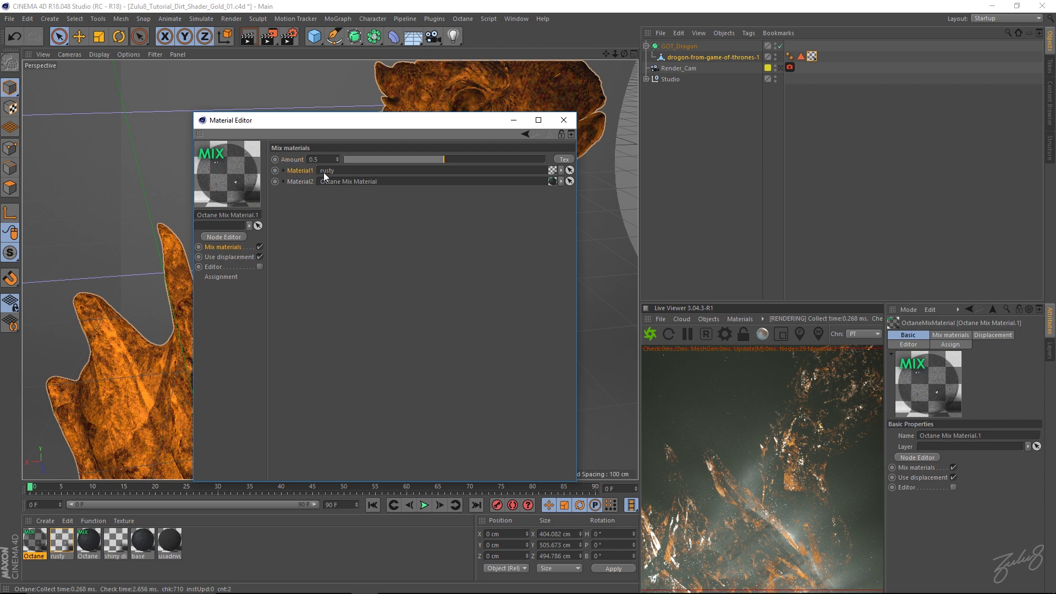
left_click(66, 544)
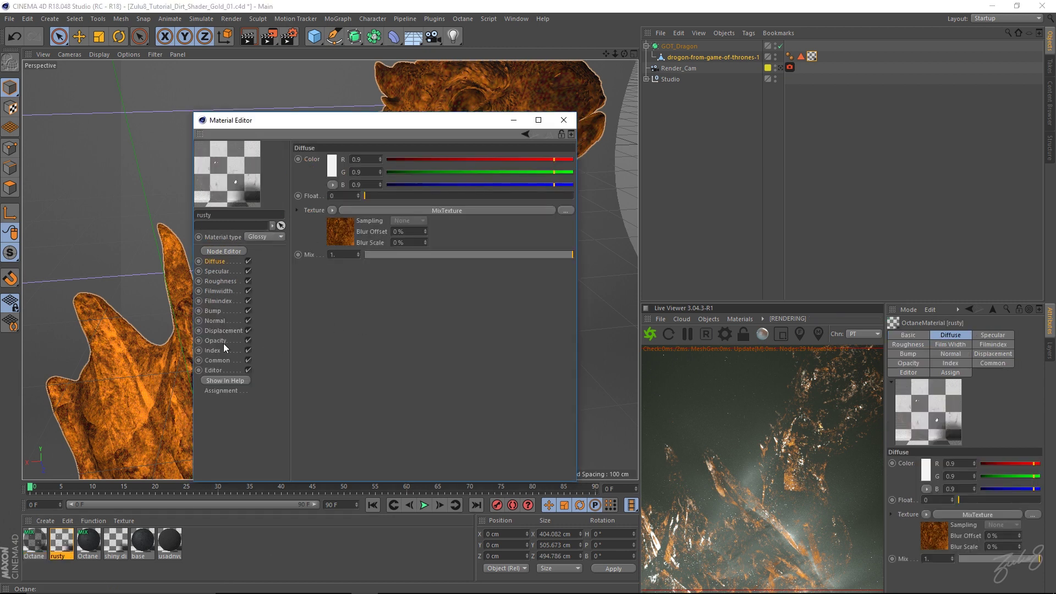
left_click(216, 341)
left_click(333, 210)
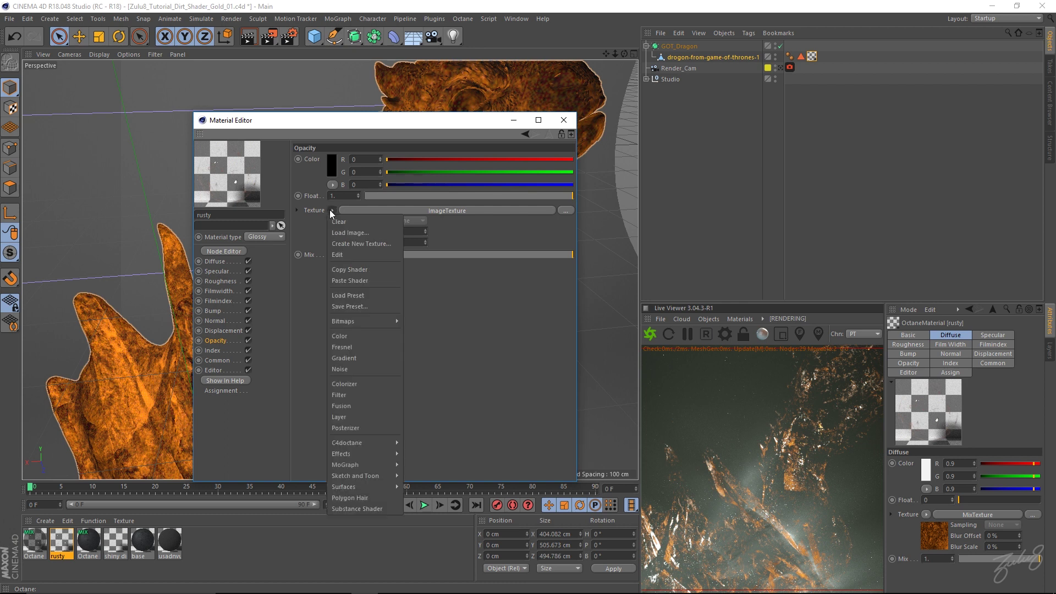
left_click(364, 271)
left_click(41, 548)
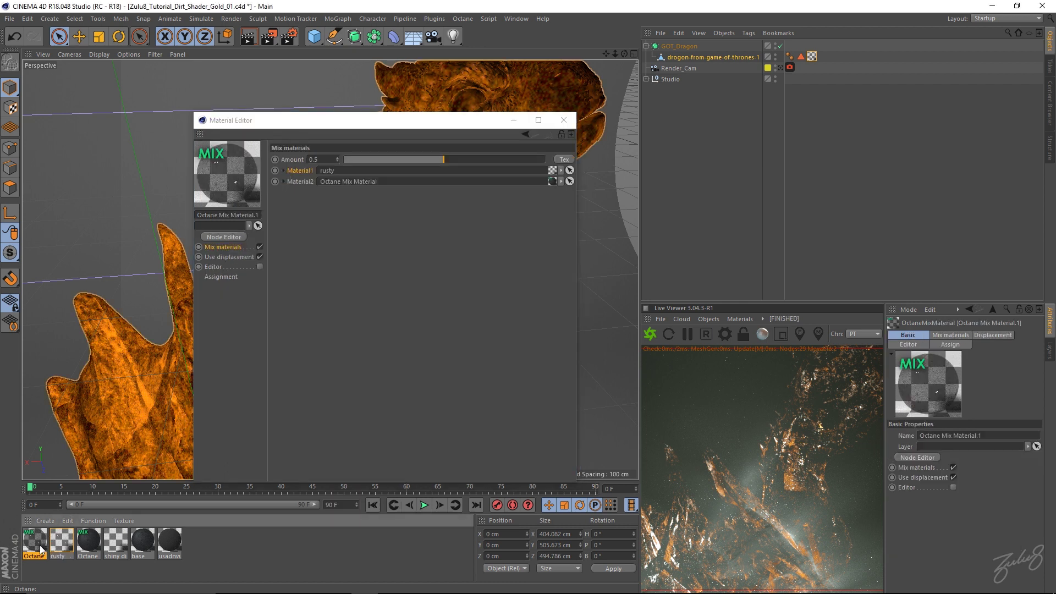
left_click(563, 159)
left_click(321, 159)
left_click(345, 229)
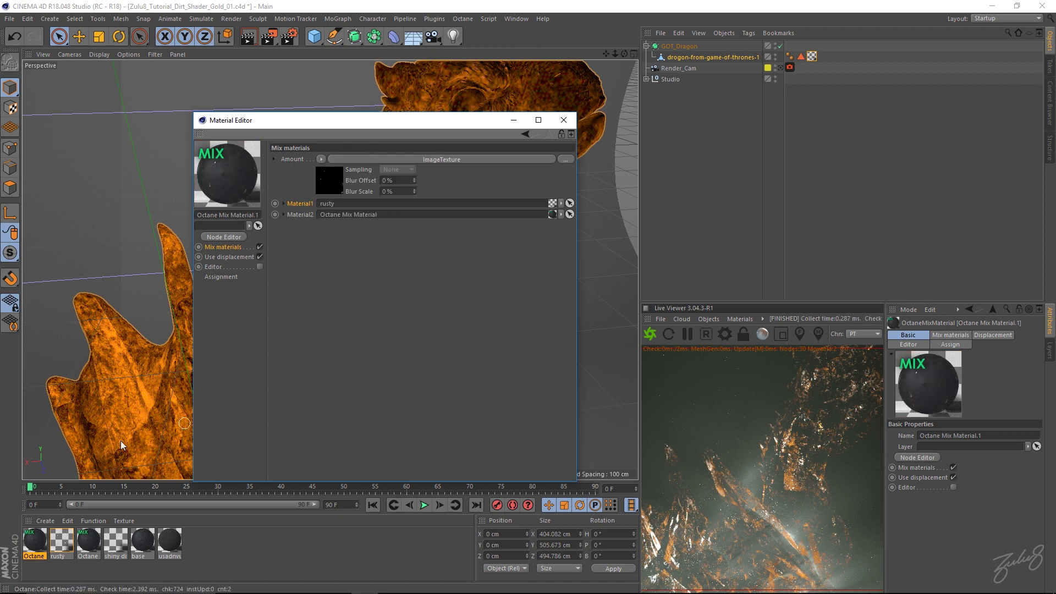
Replace the material on the dragon mesh's texture tag with Octane Mix Material.1 and close the Material Editor.
left_click_drag(35, 541, 812, 56)
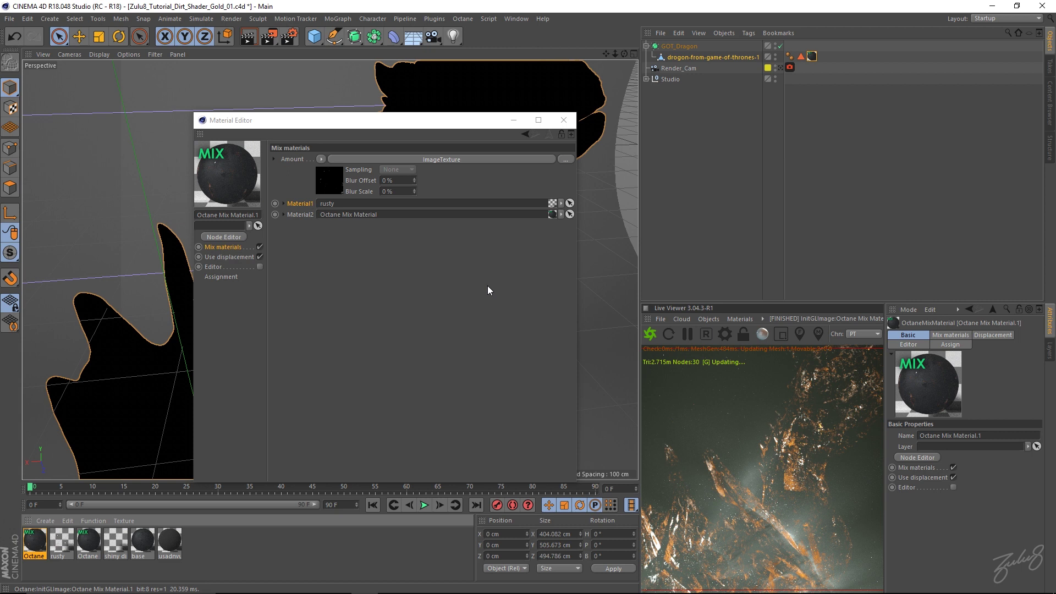
left_click(563, 120)
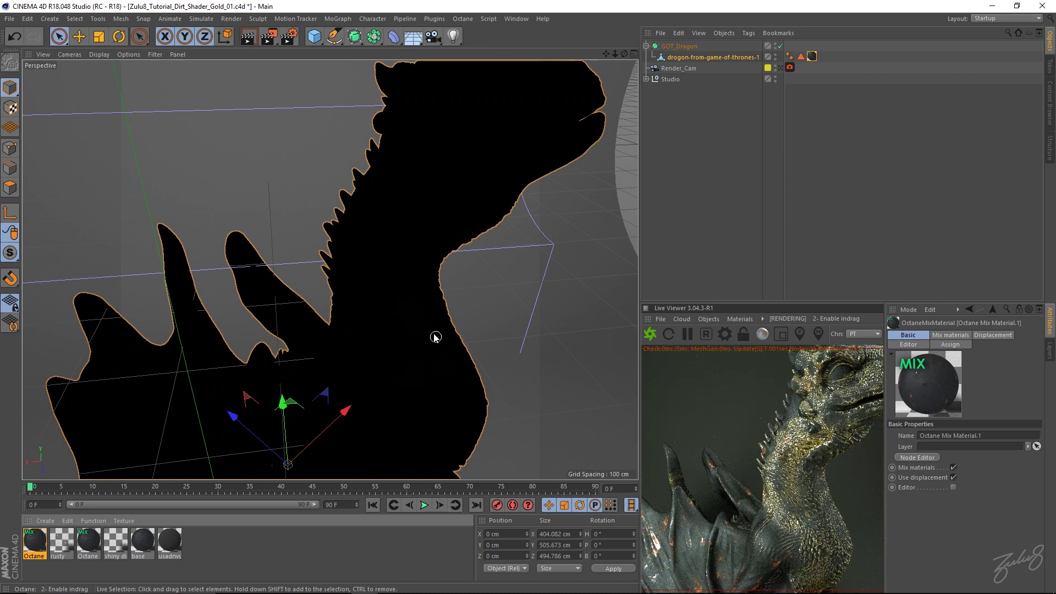
Examine the layered material on the dragon's wings, neck and body from several angles and through Render_Cam.
scroll(413, 336, "down", 5)
left_click_drag(402, 342, 393, 298, "alt")
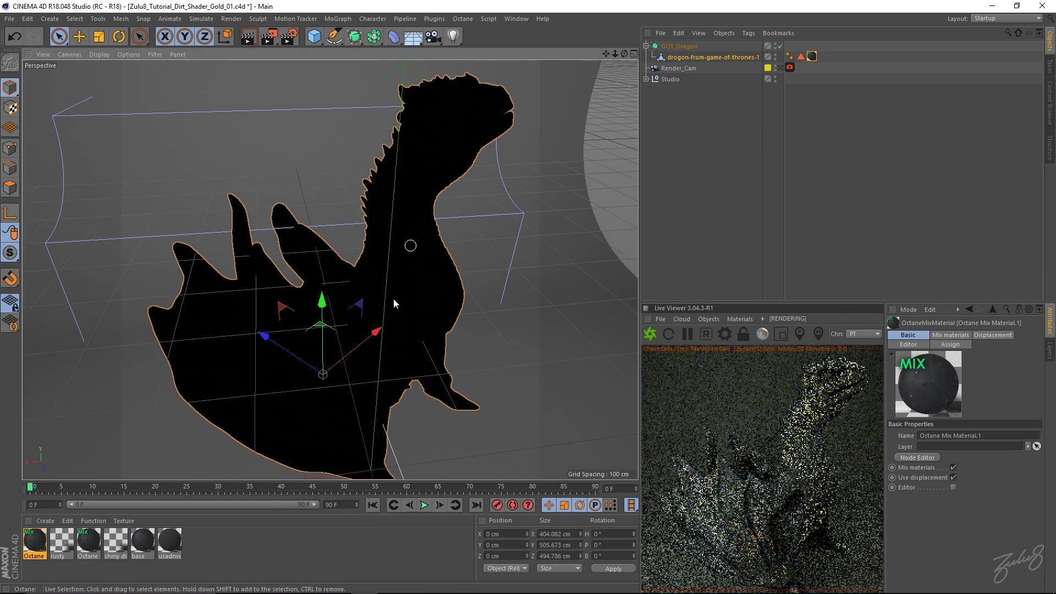
scroll(423, 343, "up", 5)
left_click_drag(423, 345, 411, 277, "alt")
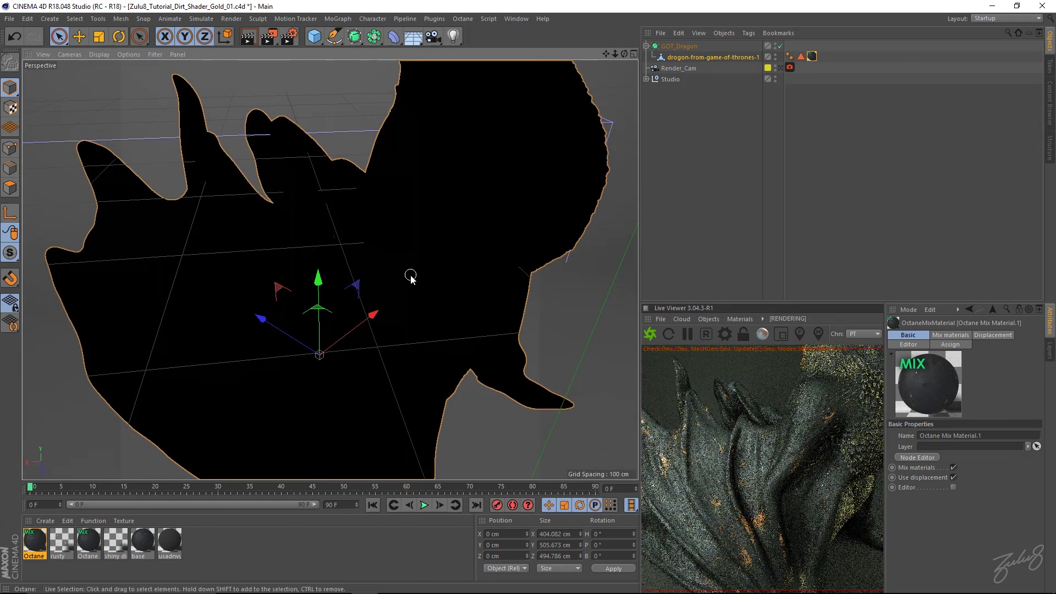
left_click_drag(484, 309, 439, 281, "alt")
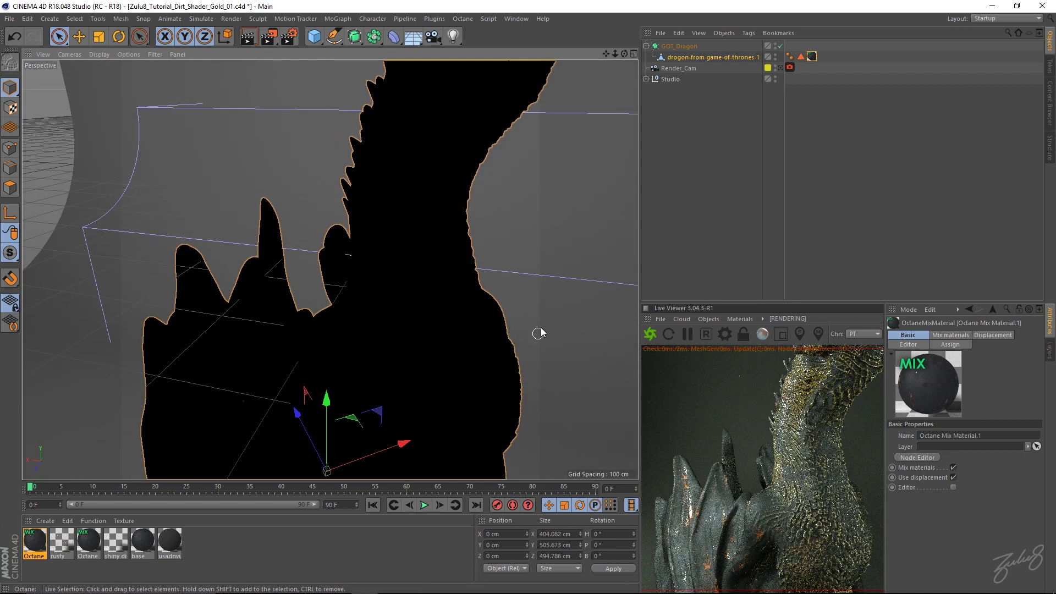
left_click_drag(465, 220, 462, 192, "alt")
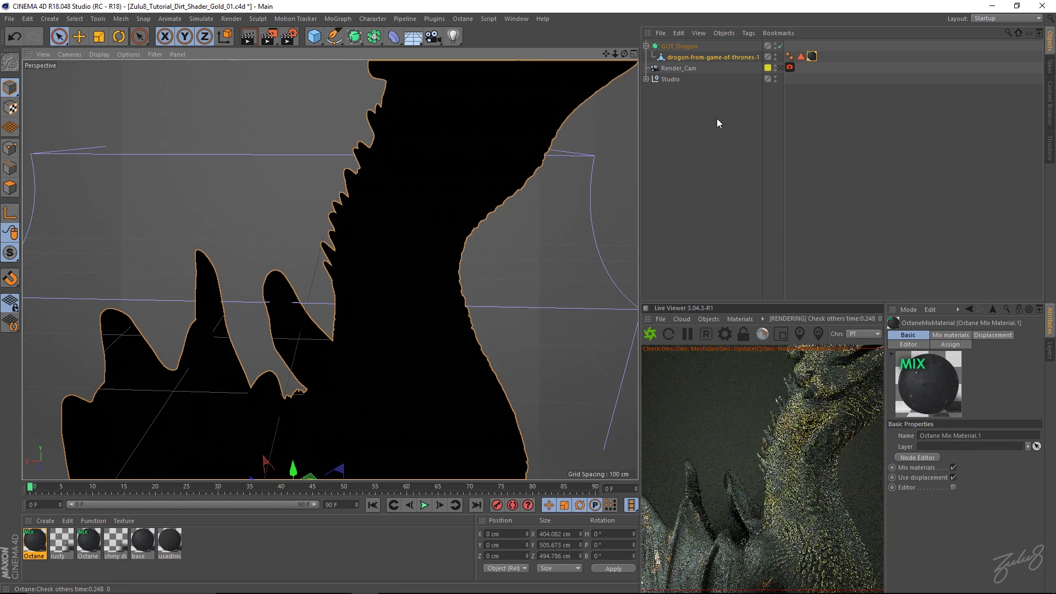
left_click(781, 69)
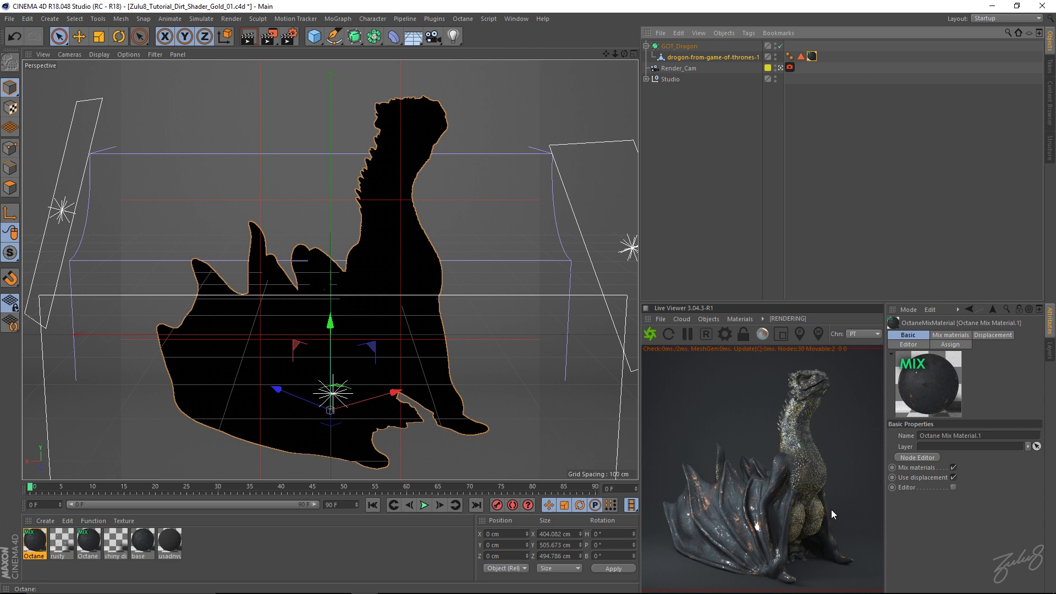
Set the radius of the Dirt shader in shiny dirt's diffuse MixTexture to 2 cm.
left_click(114, 543)
double_click(115, 544)
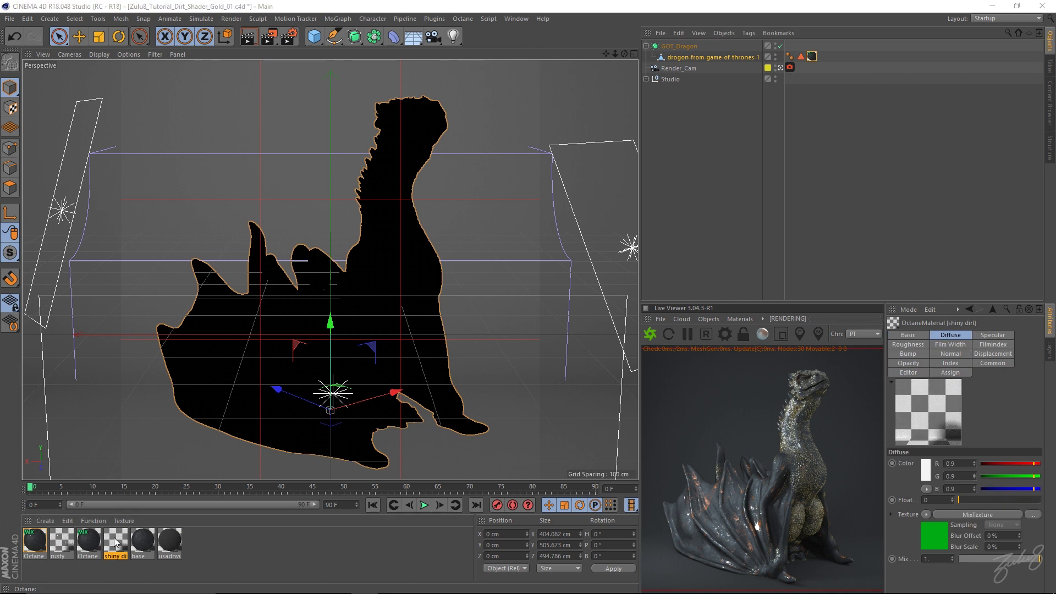
left_click_drag(353, 79, 471, 71)
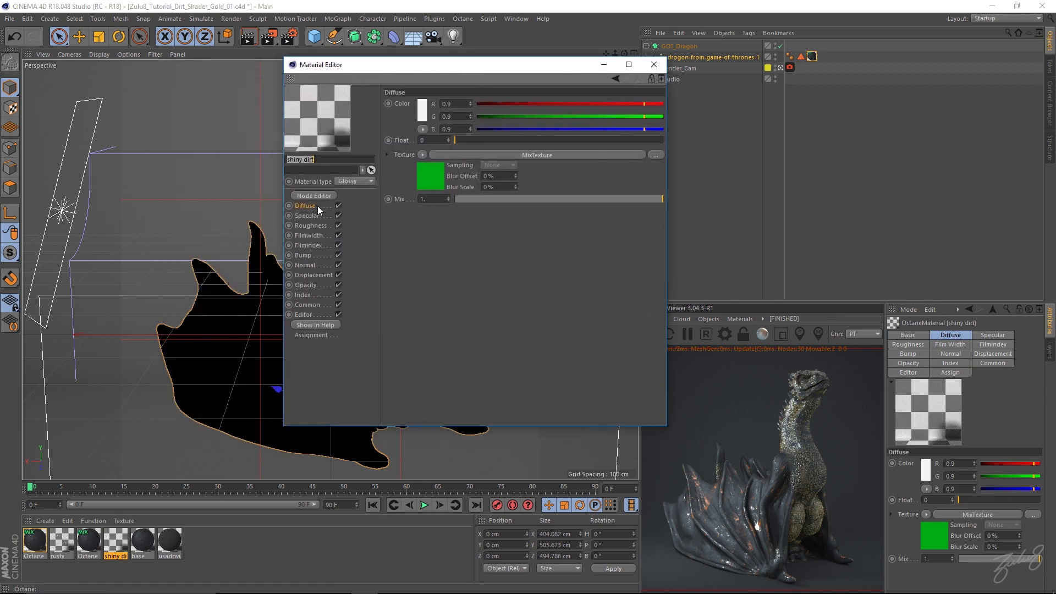
left_click(431, 179)
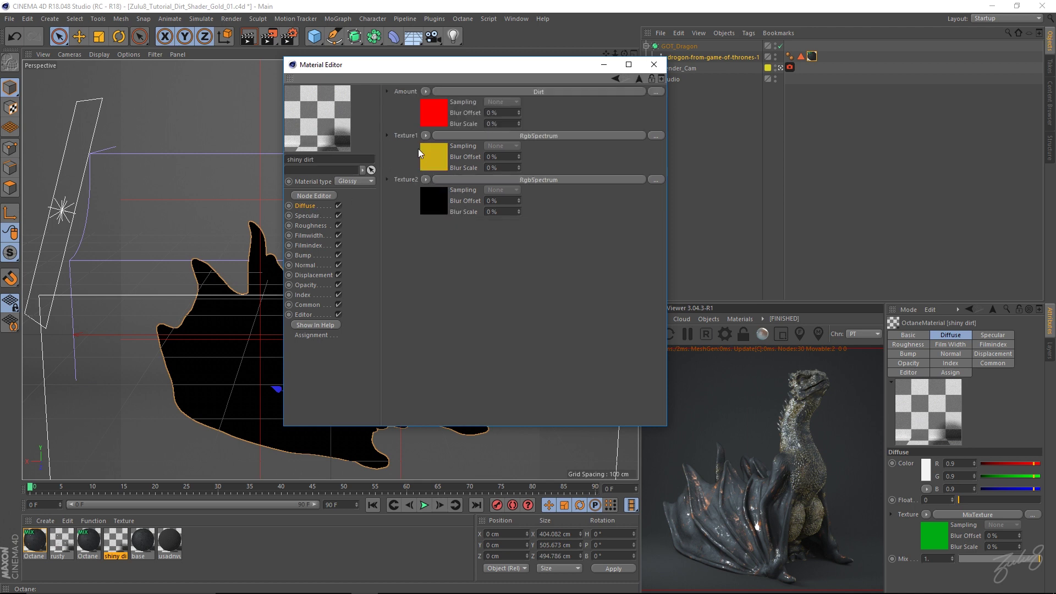
left_click(440, 112)
left_click_drag(457, 113, 417, 110)
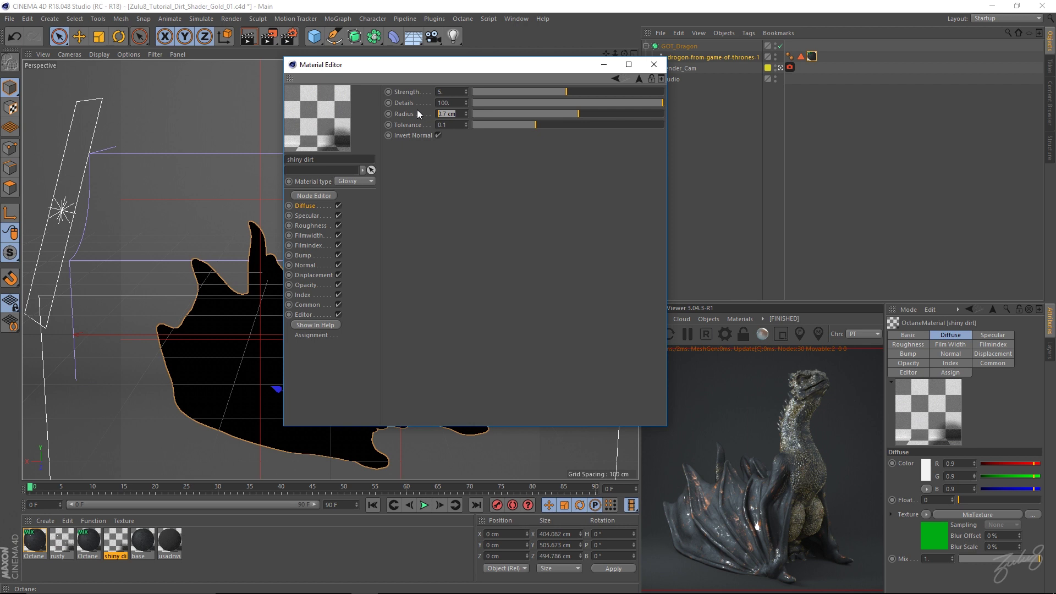
type("2")
key("Return")
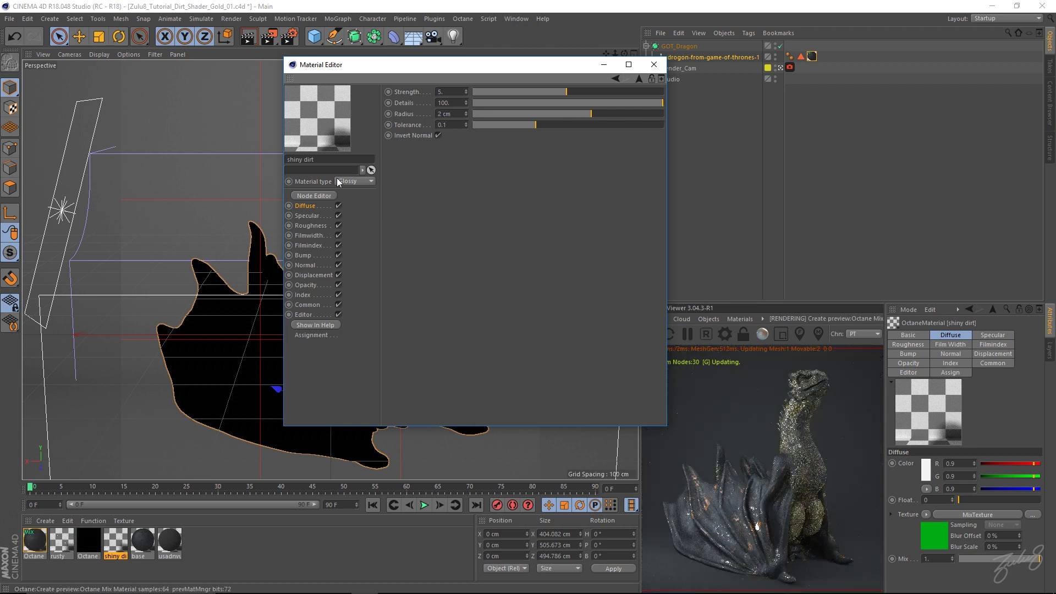
Set the radius of the Dirt shader in shiny dirt's opacity MixTexture to 2 cm.
left_click(308, 204)
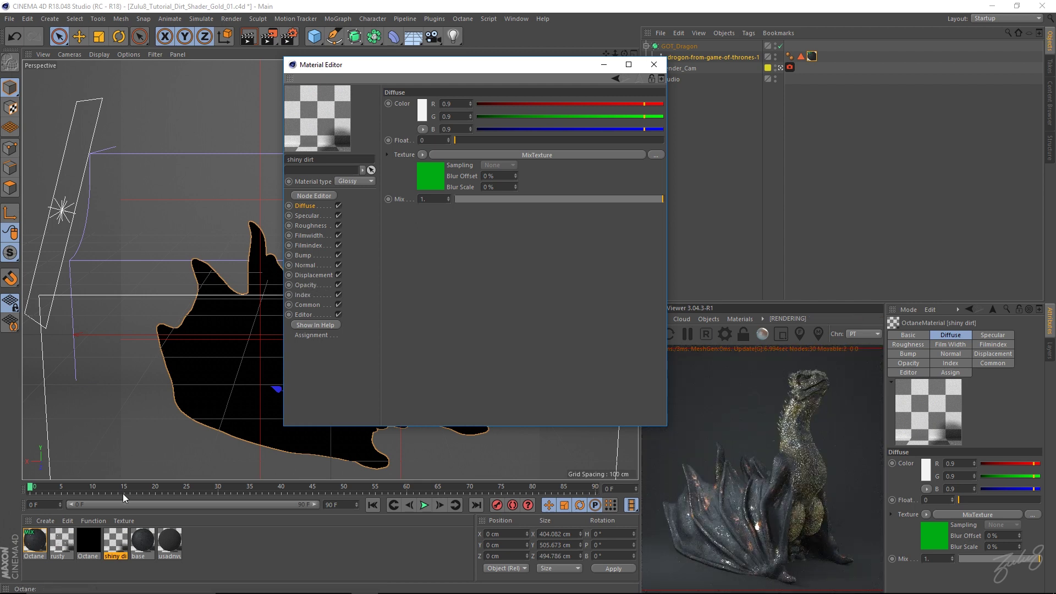
left_click(307, 285)
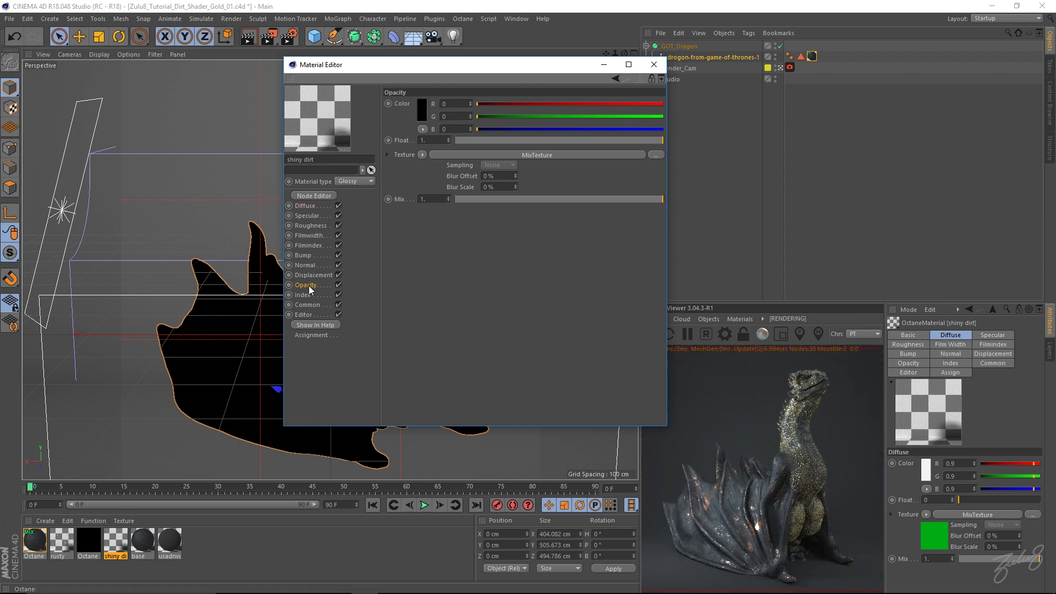
left_click(434, 178)
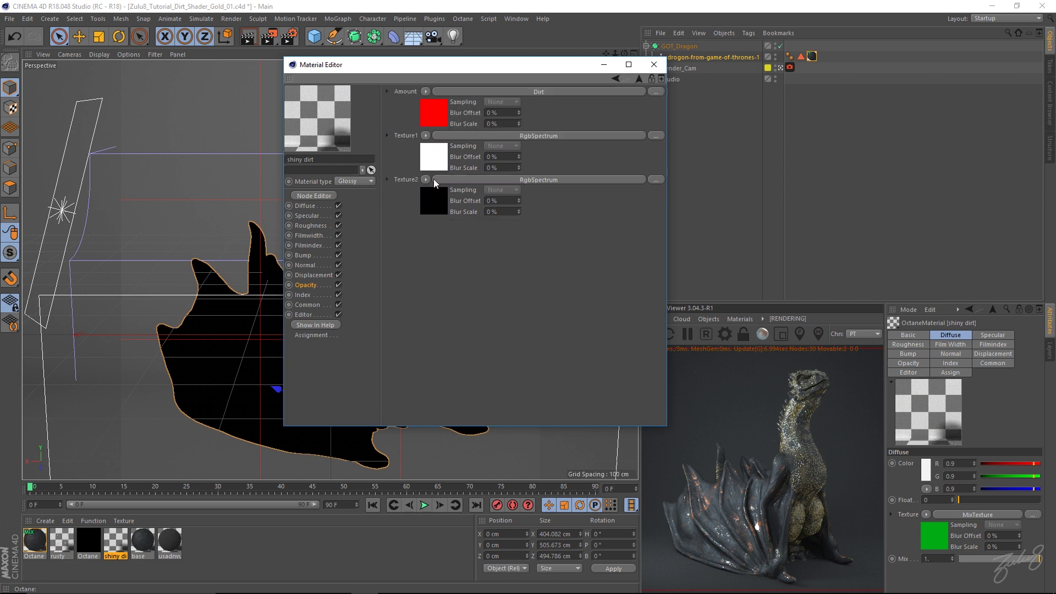
left_click(445, 112)
left_click(459, 113)
type("2")
key("Return")
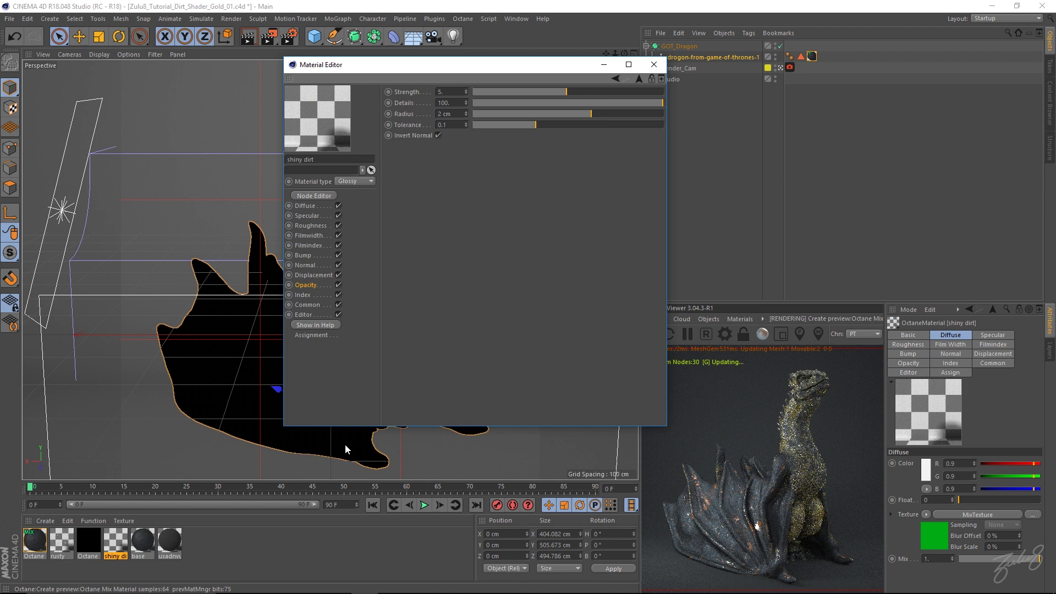
Set the Dirt radius to 2 cm in the amount MixTexture of the Octane Mix Material combining shiny dirt and base.
left_click(87, 543)
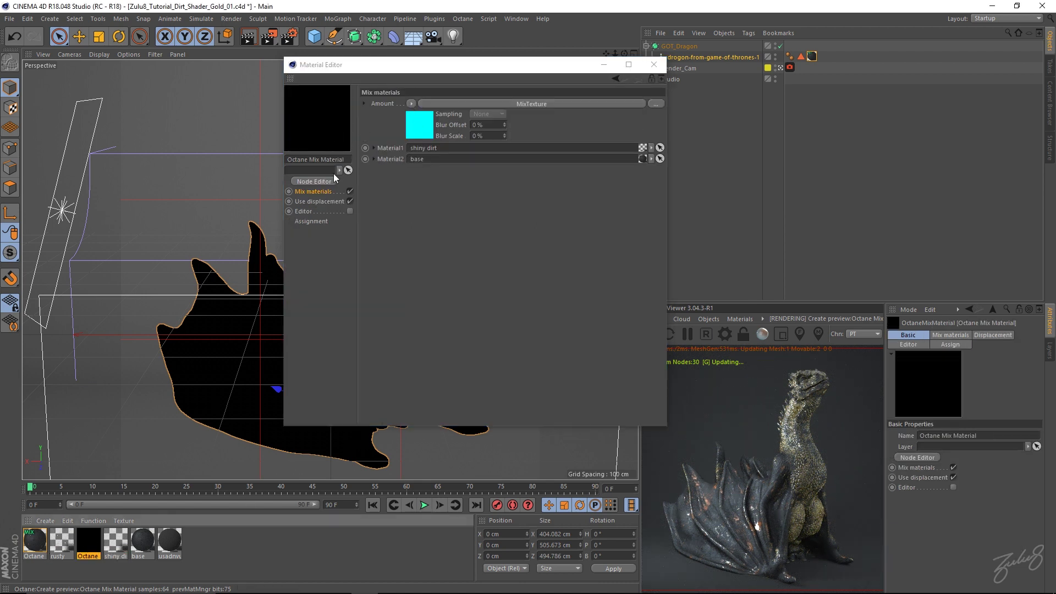
left_click(410, 126)
left_click(414, 104)
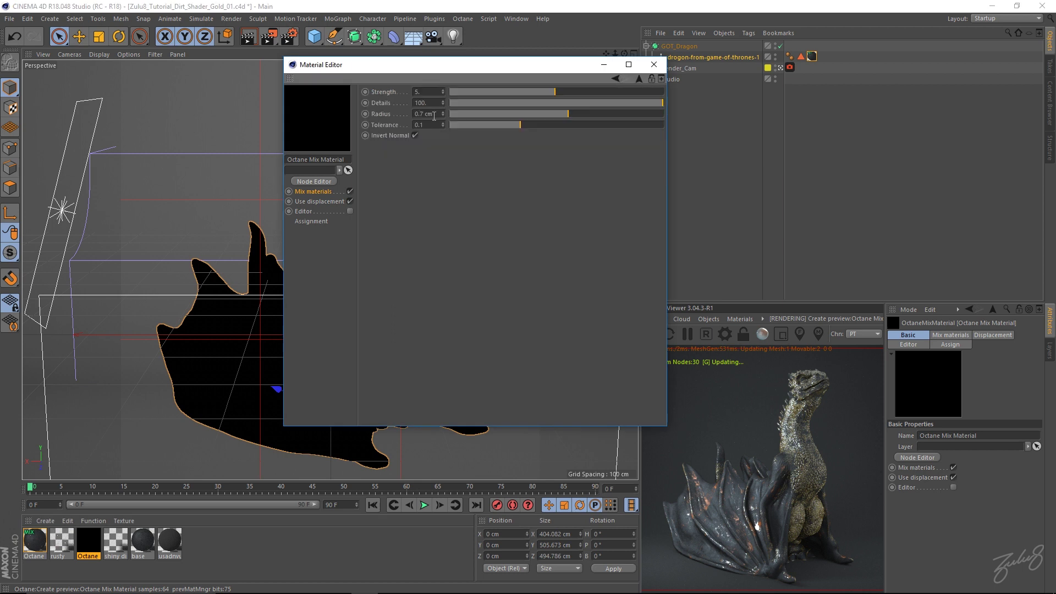
type("2")
key("Return")
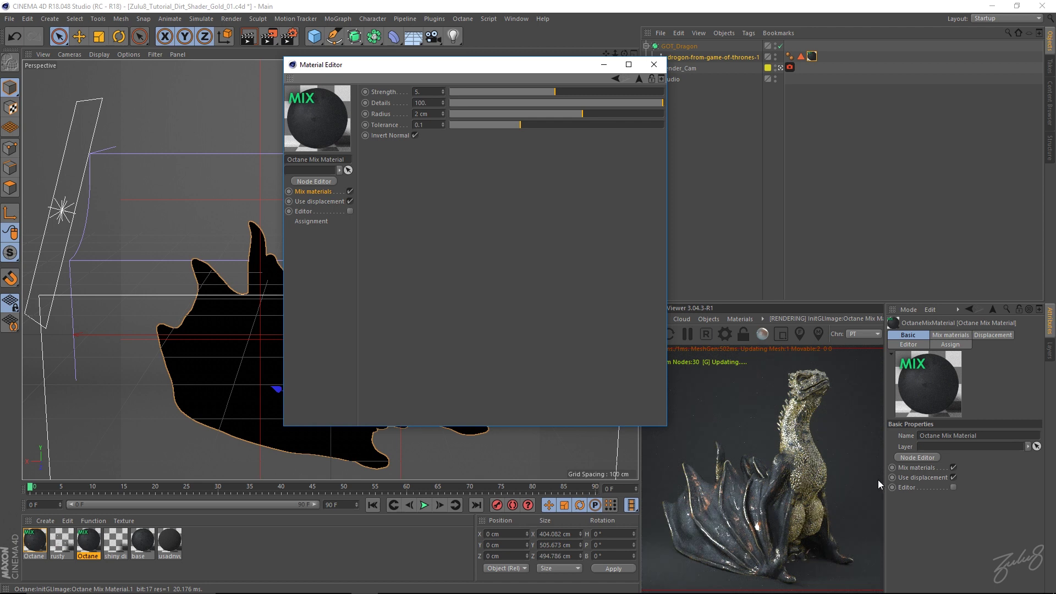
Leave the Render_Cam view and recolour shiny dirt's diffuse Texture1 RgbSpectrum to mint green, about R 0.33, G 0.82, B 0.47.
left_click(117, 541)
left_click(311, 215)
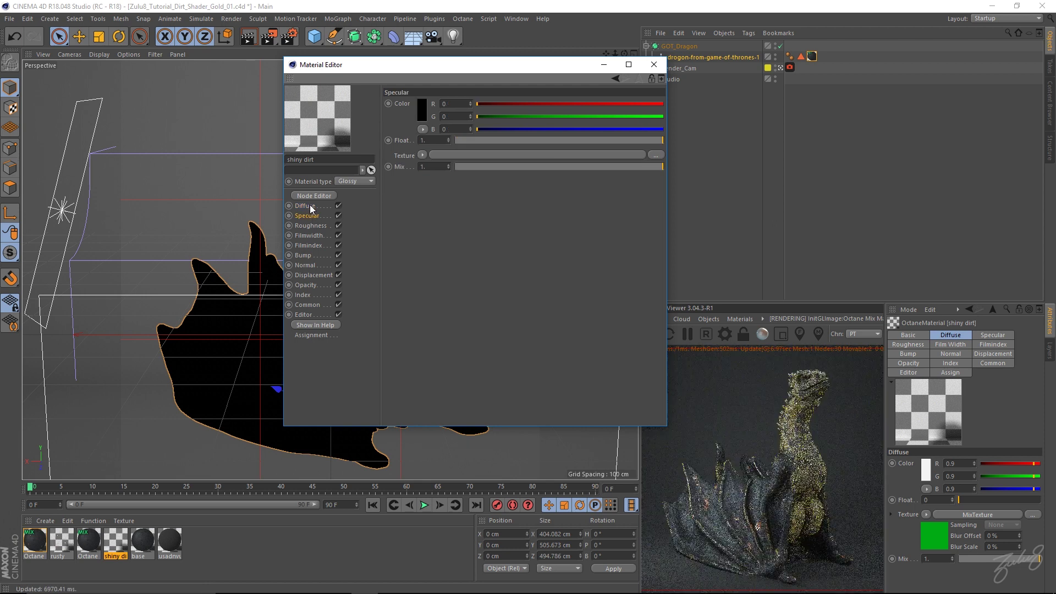
left_click(309, 206)
left_click(434, 175)
left_click(440, 165)
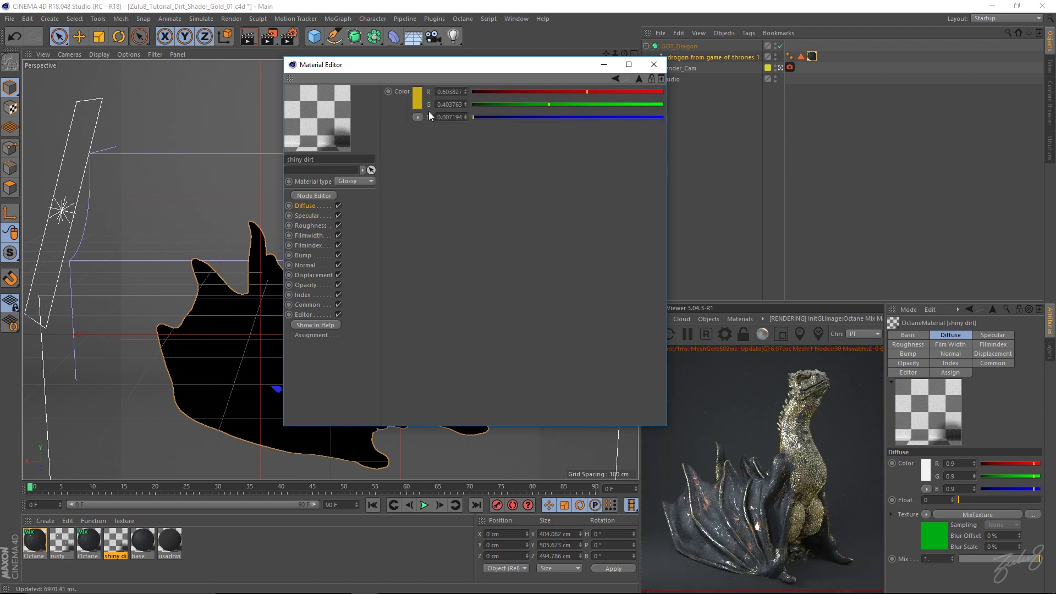
left_click(780, 68)
left_click_drag(567, 92, 534, 92)
left_click_drag(605, 104, 562, 120)
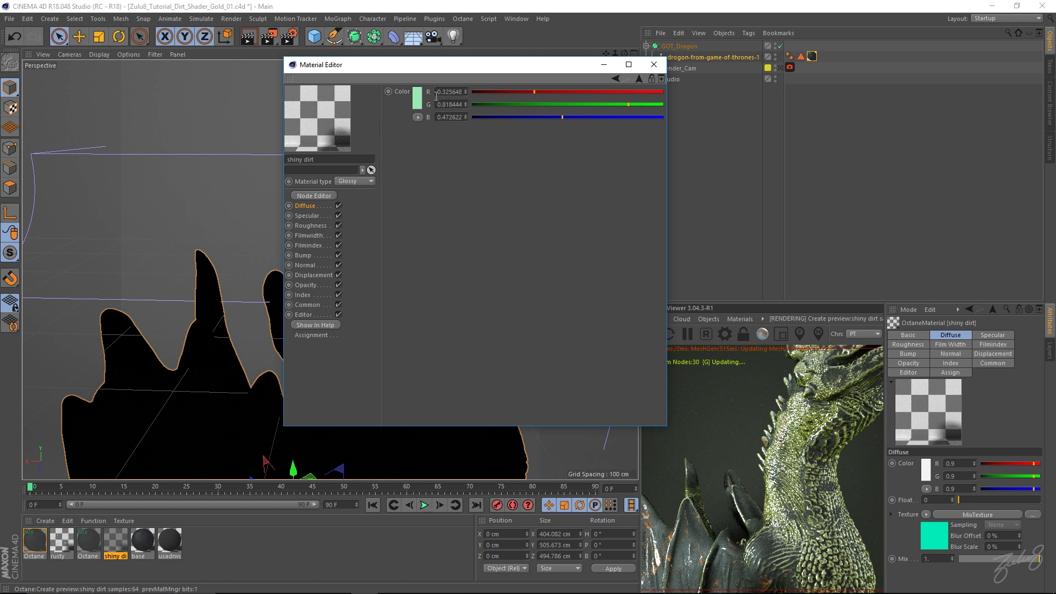
Set shiny dirt's diffuse RgbSpectrum colour to orange with H 25°, S 100% and V 85%, and return to the Render_Cam view.
left_click(418, 99)
left_click_drag(427, 95, 455, 106)
left_click_drag(391, 95, 385, 95)
left_click_drag(455, 106, 483, 118)
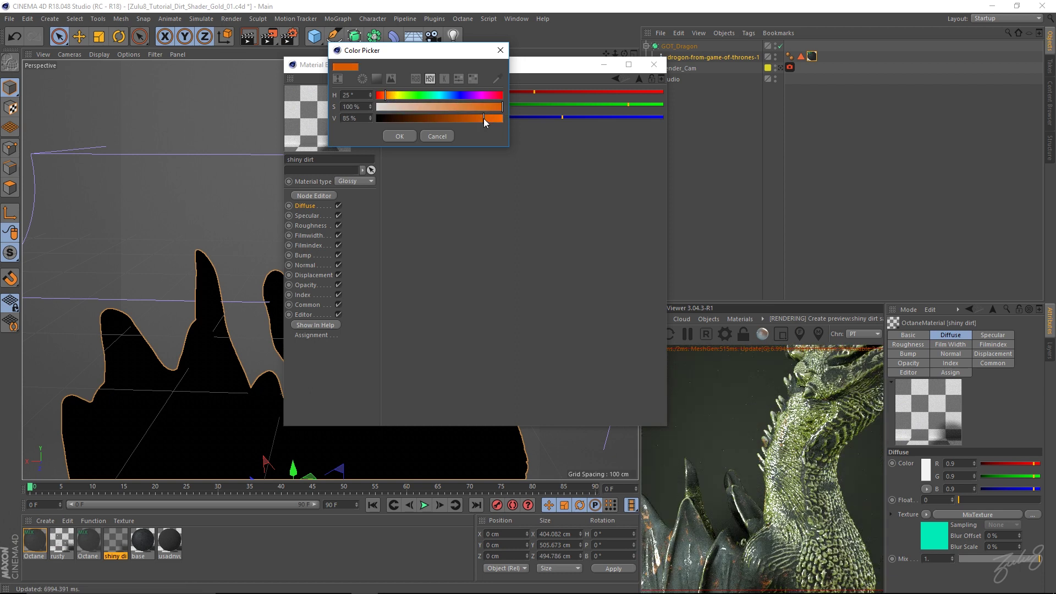
left_click(400, 136)
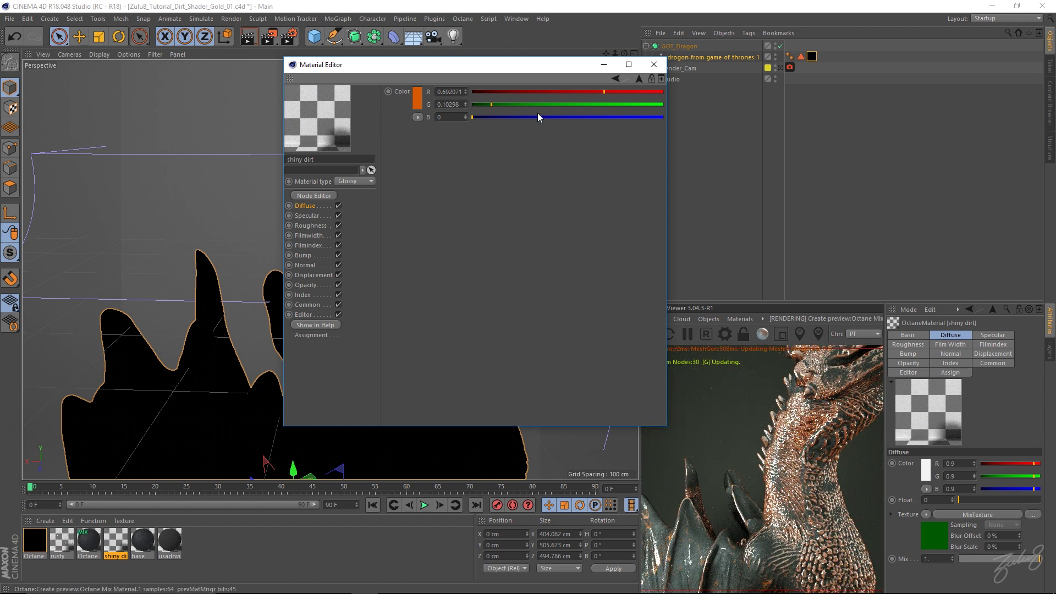
left_click(653, 64)
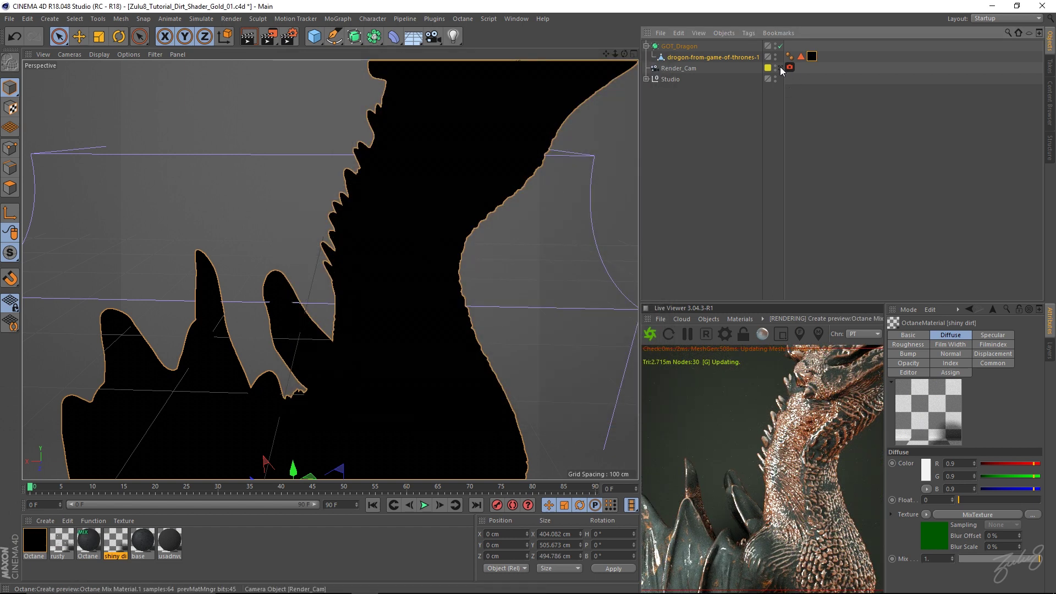
left_click(781, 67)
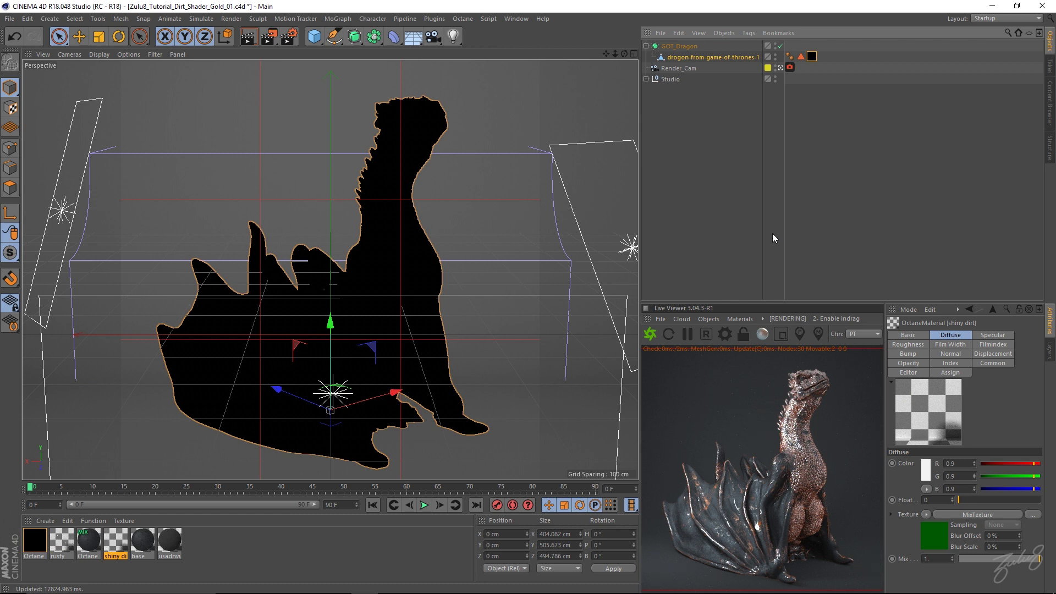
Create a new Octane Material from the C4doctane shaders.
left_click(727, 58)
left_click(45, 520)
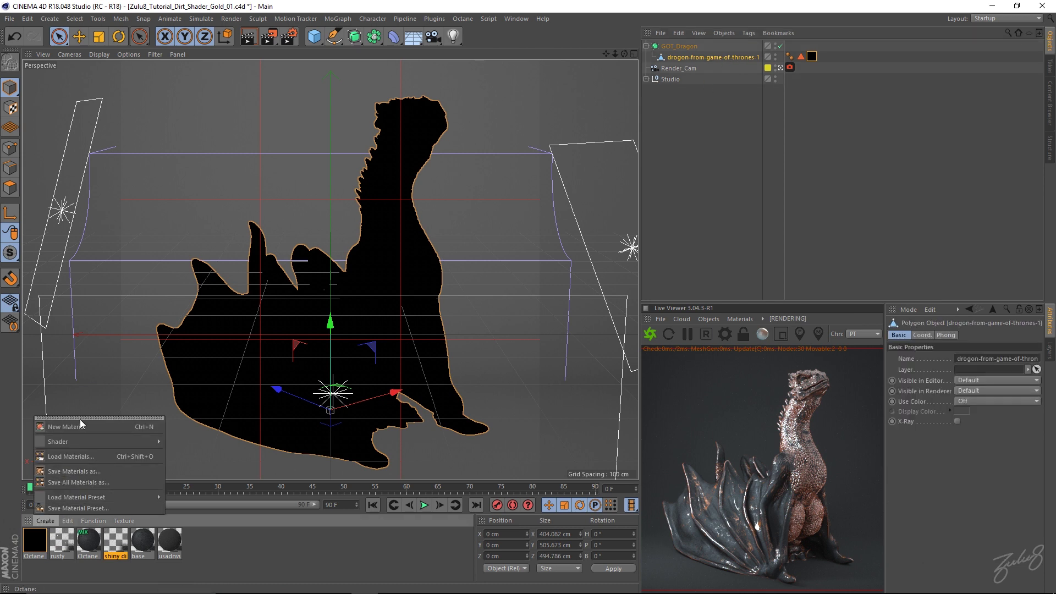
mouse_move(81, 441)
mouse_move(203, 423)
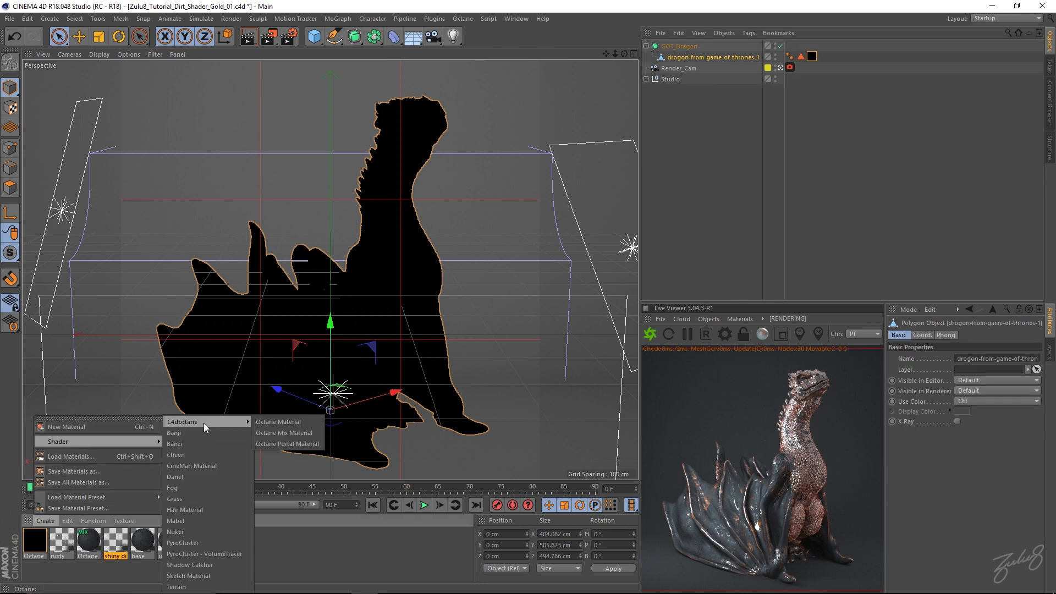
left_click(296, 421)
Assign a Blackbody Emission texture to the new Octane Material's emission channel and show its settings.
double_click(34, 540)
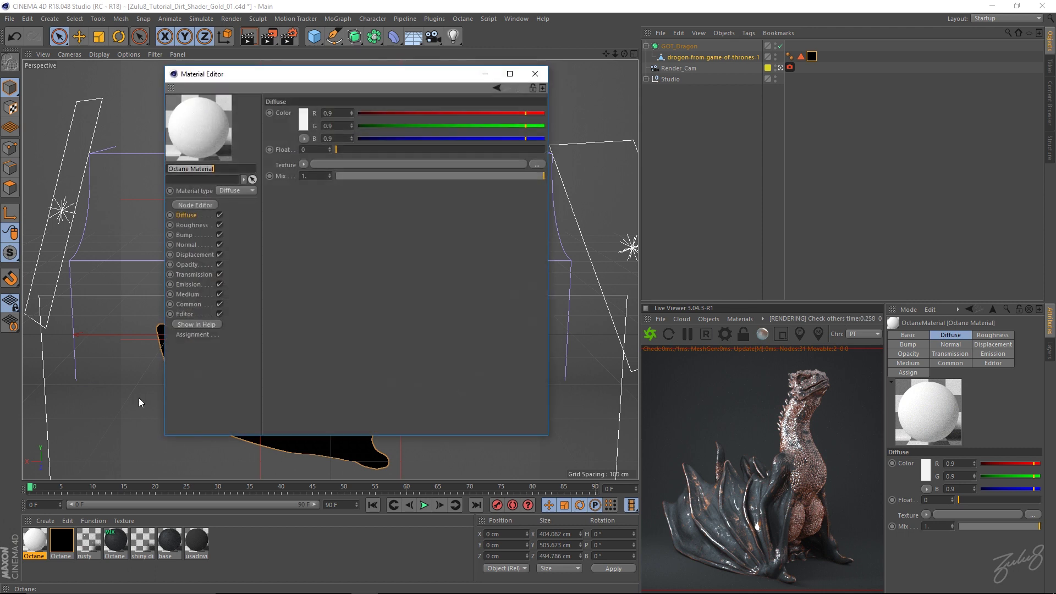
left_click(194, 285)
left_click(305, 114)
mouse_move(361, 332)
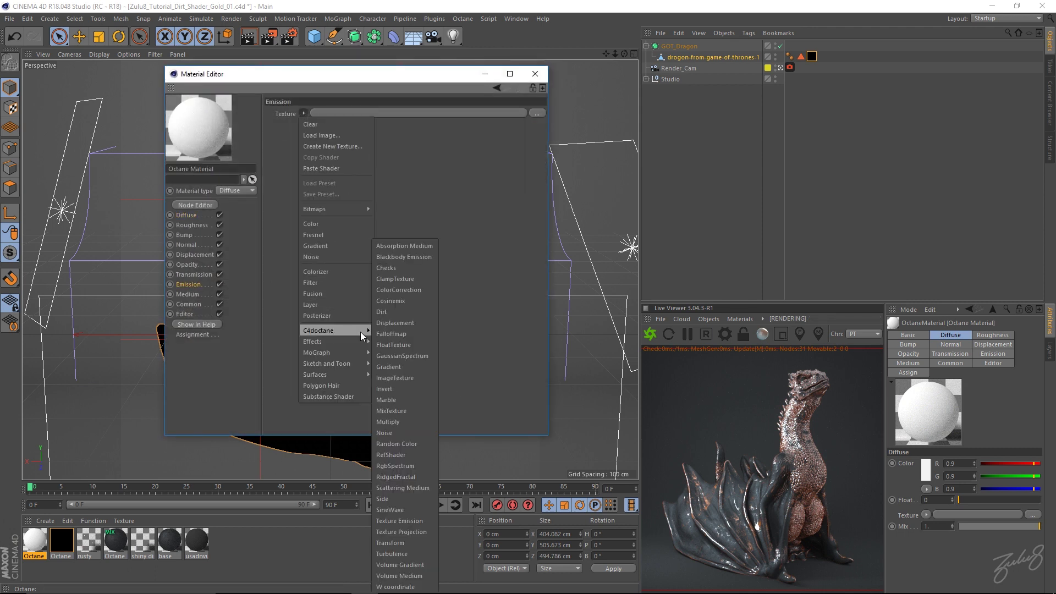
left_click(416, 256)
left_click(418, 113)
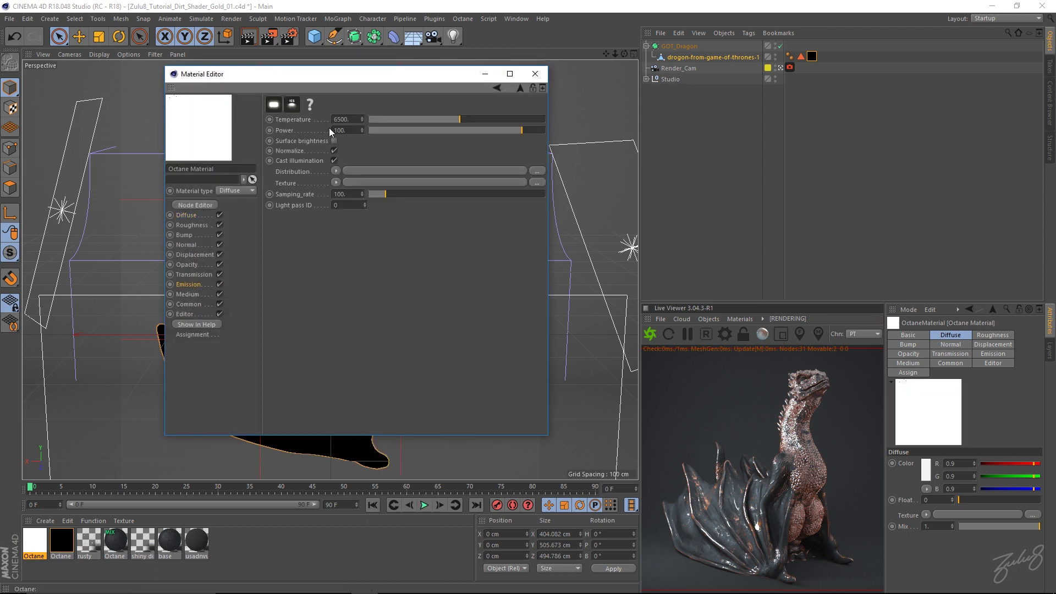
Enable surface brightness for the Blackbody Emission, set its power to 50, and close the Material Editor.
left_click(334, 141)
left_click(329, 130)
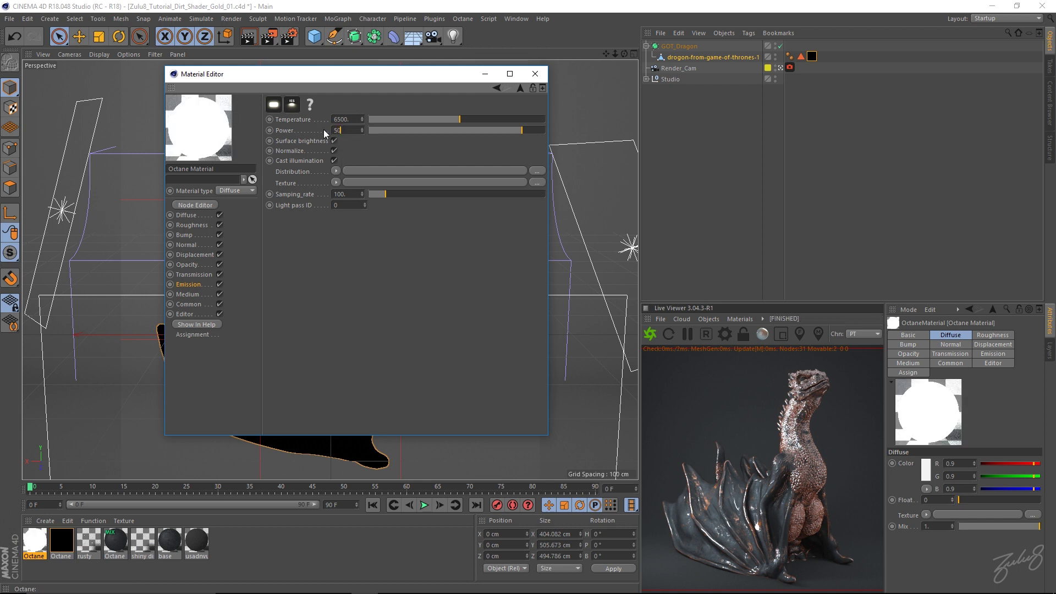
type("50")
key("Return")
left_click(541, 77)
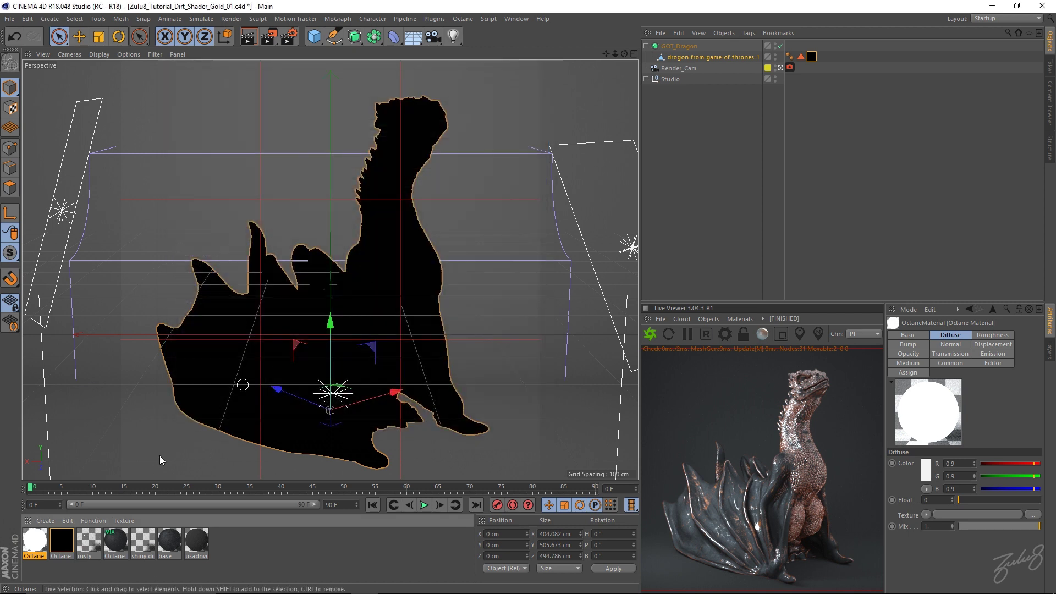
Apply the emissive Octane Material to the dragon mesh and restrict it to Polygon Selection.1.
left_click_drag(34, 541, 726, 62)
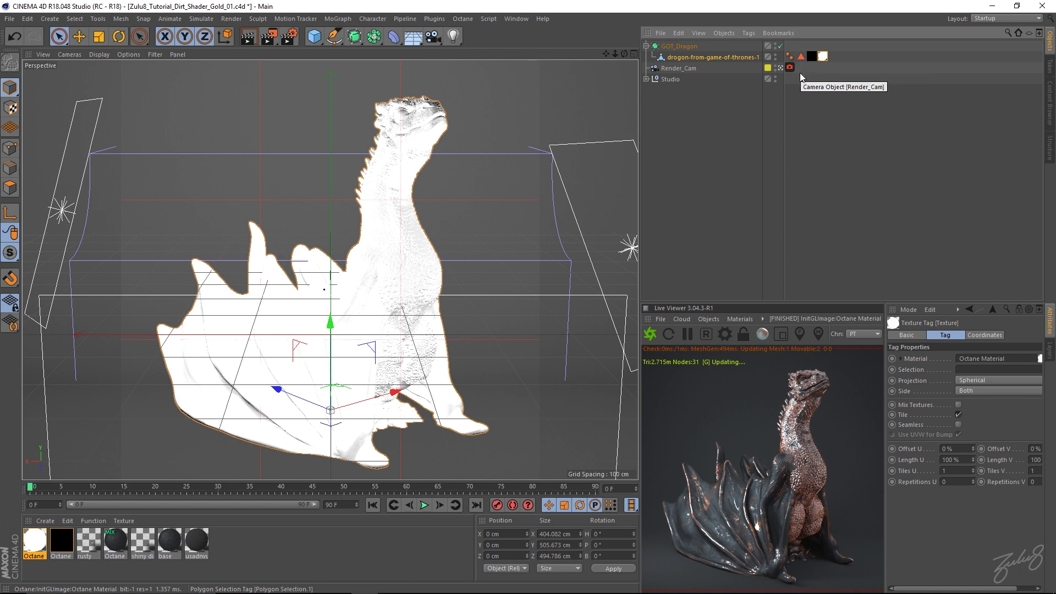
left_click_drag(802, 57, 972, 371)
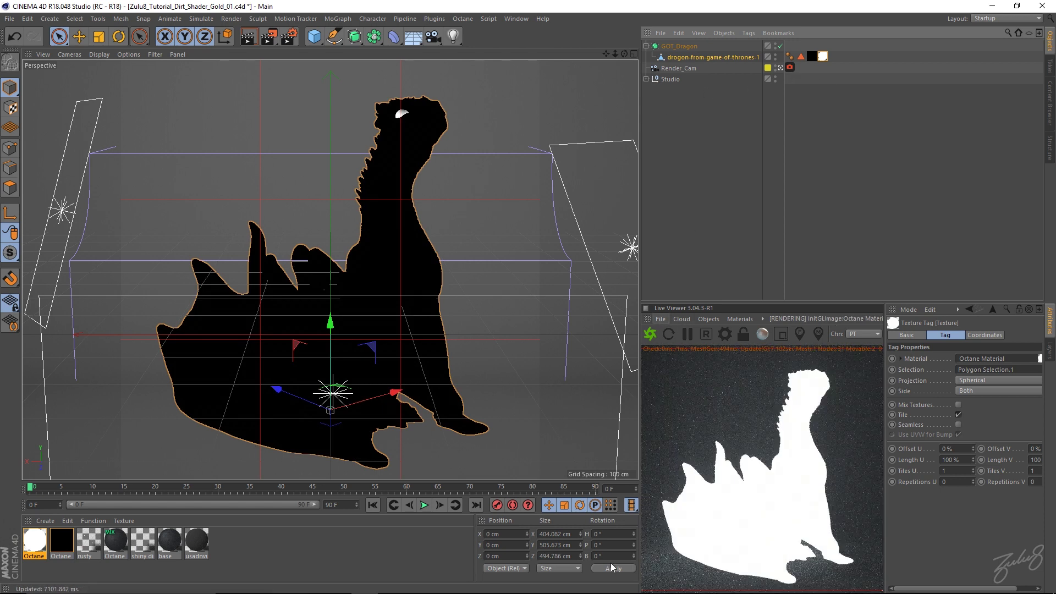
left_click(289, 541)
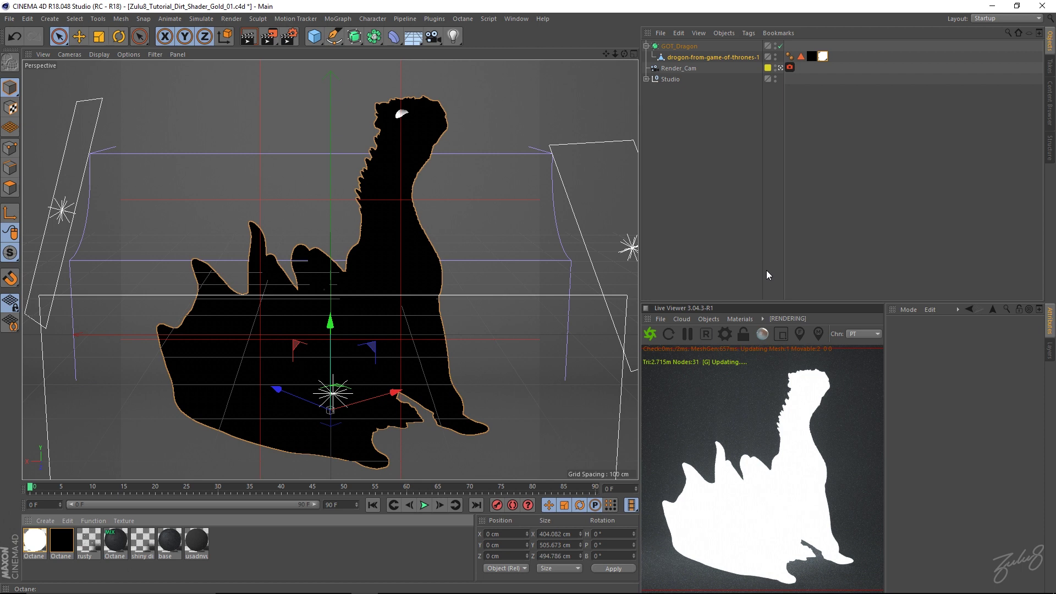
Show the Thinlens settings of the Octane camera tag on Render_Cam.
left_click(690, 69)
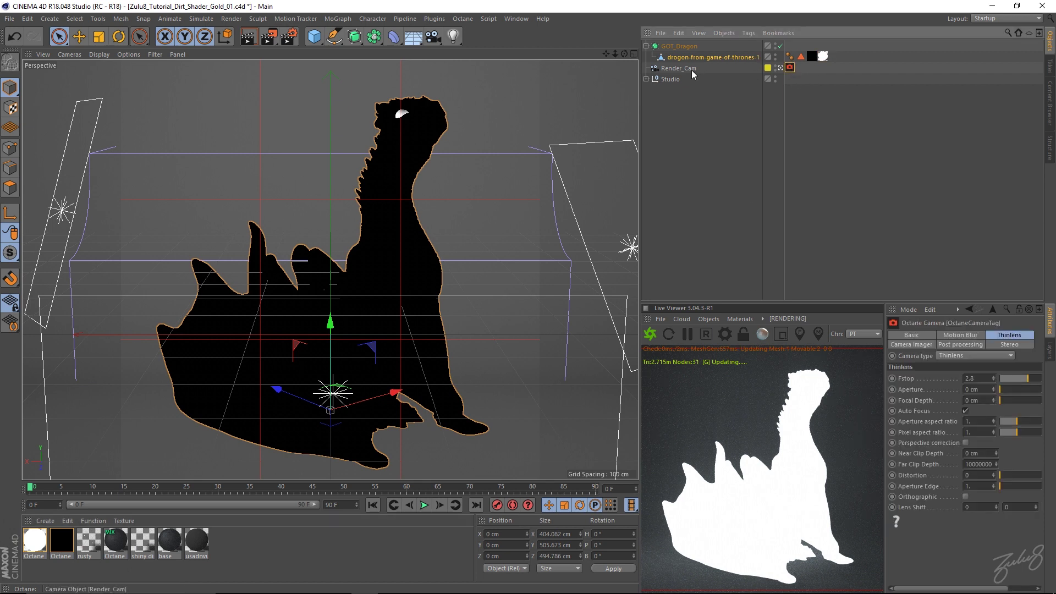